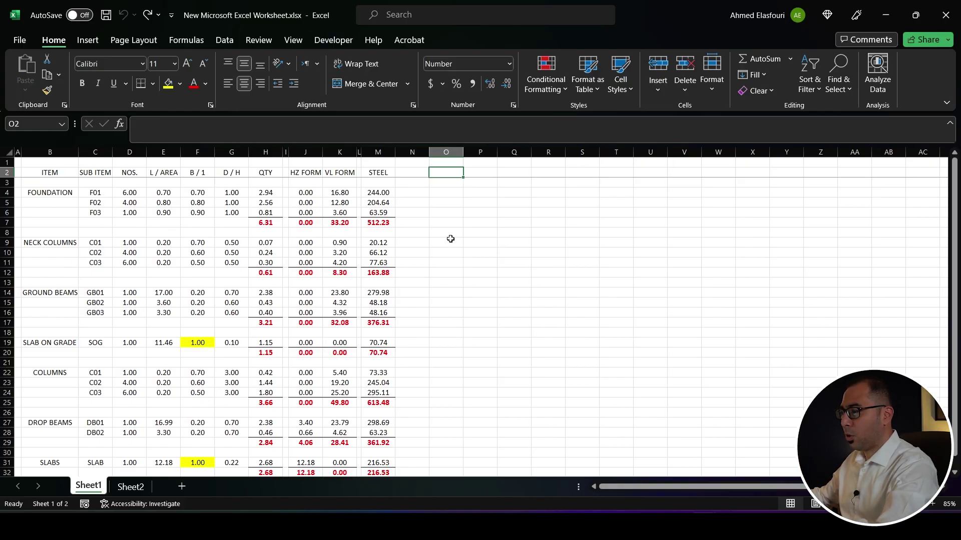
pyautogui.click(265, 152)
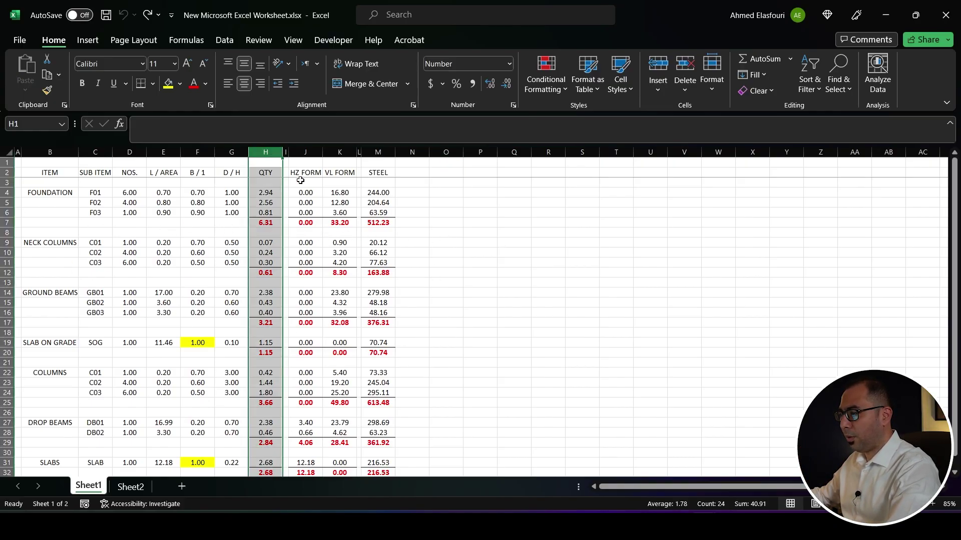
pyautogui.moveTo(306, 152); pyautogui.dragTo(339, 152)
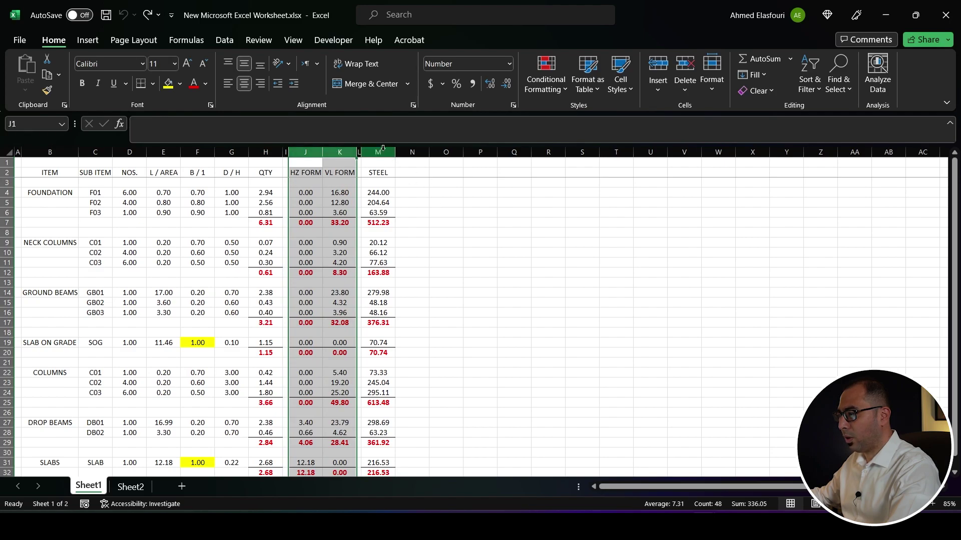
pyautogui.click(447, 221)
# Step: Insert eight blank rows at row 3, between the table header and the FOUNDATION section
pyautogui.click(7, 182)
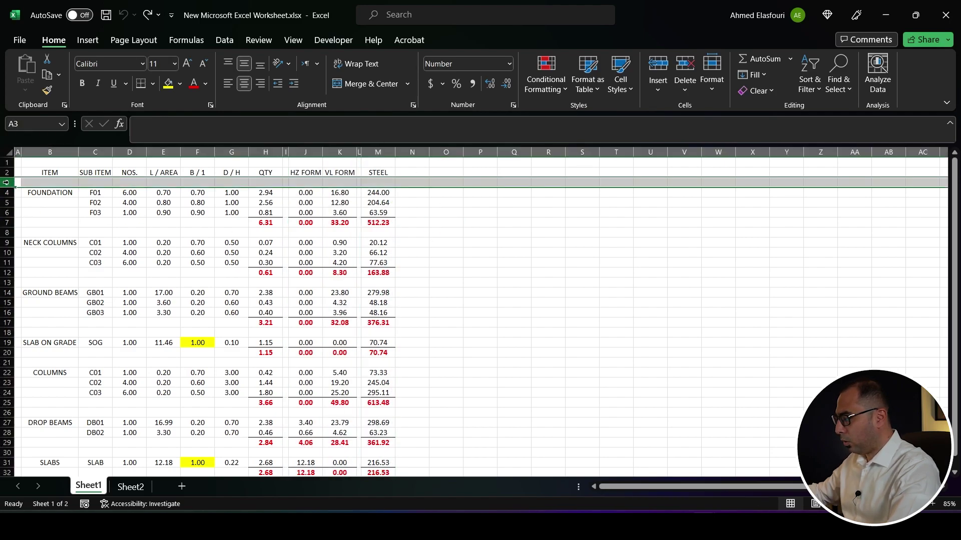
pyautogui.hotkey('ctrl', 'shift', '+')
pyautogui.hotkey('ctrl', 'shift', '+')
pyautogui.hotkey('ctrl', 'shift', '+')
pyautogui.hotkey('ctrl', 'shift', '+')
pyautogui.hotkey('ctrl', 'shift', '+')
pyautogui.hotkey('ctrl', 'shift', '+')
pyautogui.hotkey('ctrl', 'shift', '+')
pyautogui.hotkey('ctrl', 'shift', '+')
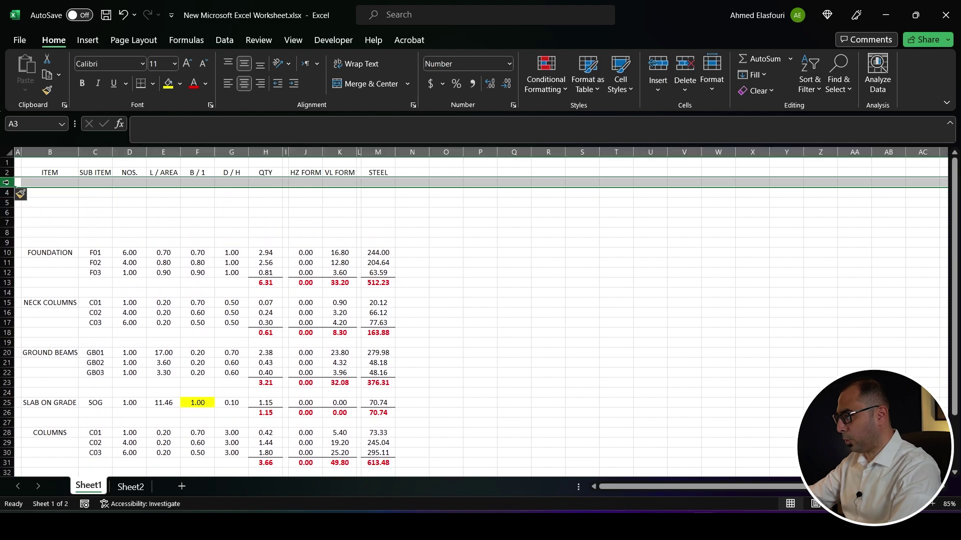
# Step: Add a PCC item in B4 and link C4:C6 to the foundation sub-items F01 to F03 starting at C12
pyautogui.click(69, 193)
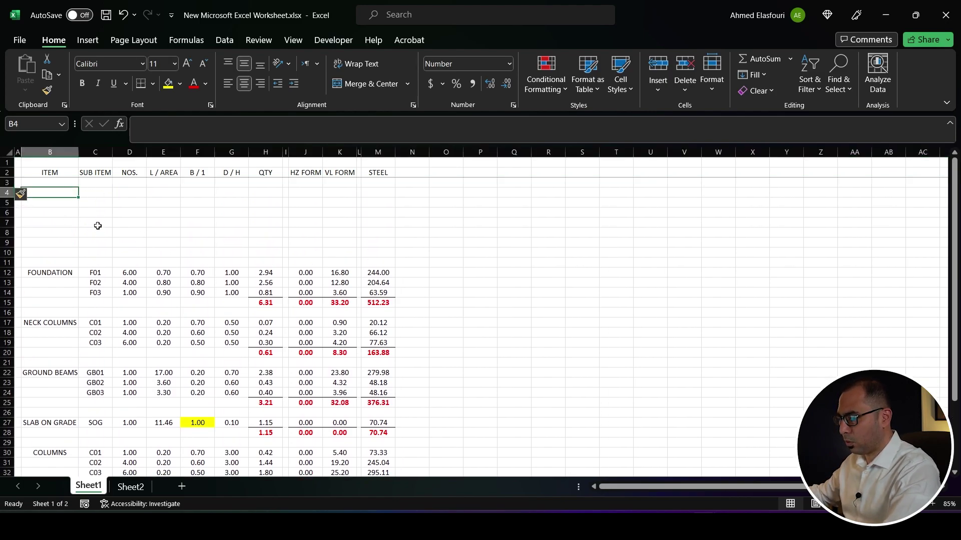
pyautogui.write('PCC')
pyautogui.press('Tab')
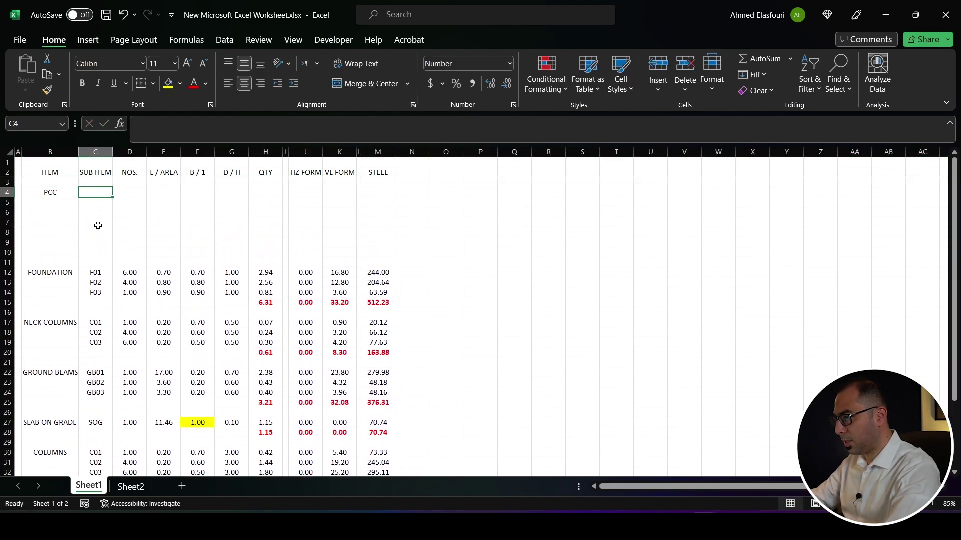
pyautogui.write('=')
pyautogui.click(98, 272)
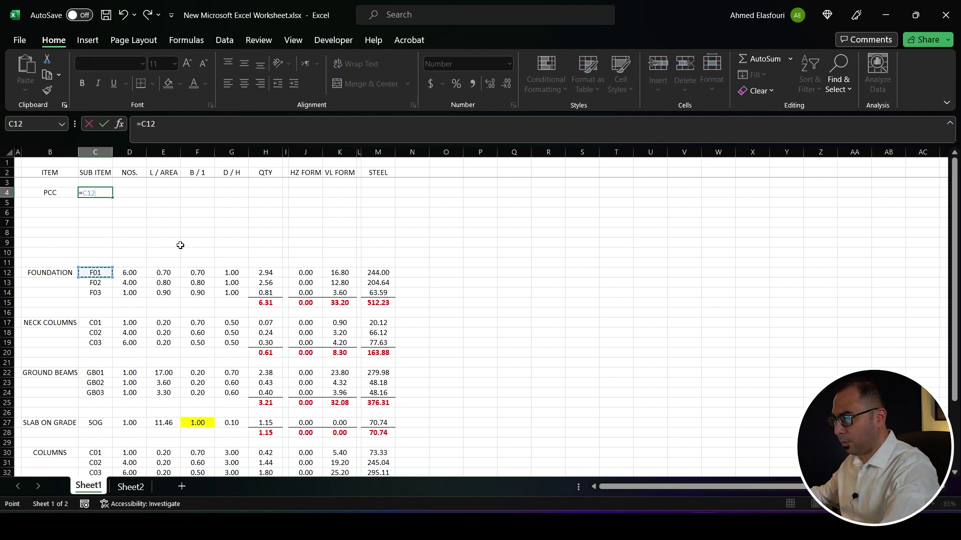
pyautogui.press('Return')
pyautogui.click(98, 193)
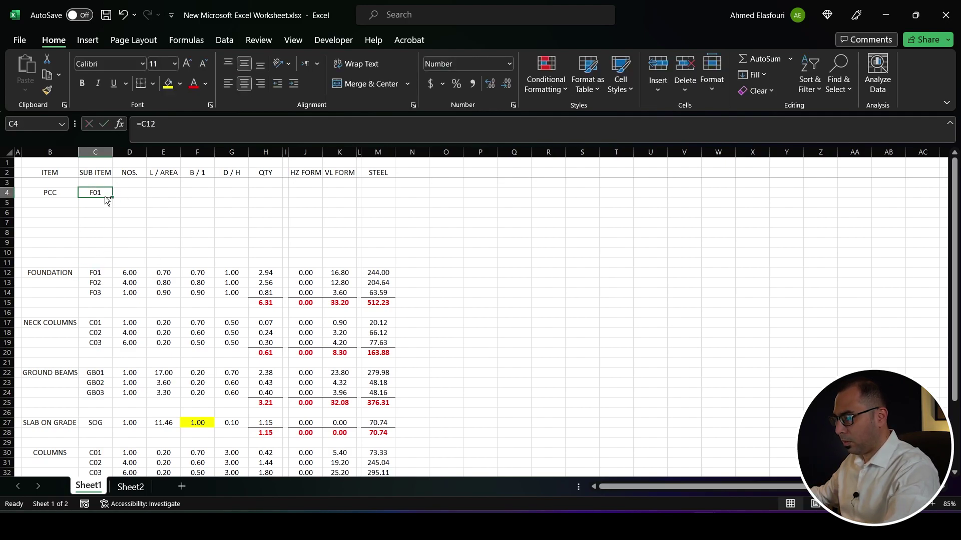
pyautogui.moveTo(112, 197); pyautogui.dragTo(111, 215)
# Step: Link C7 to the ground beam sub-item GB01 in C22
pyautogui.click(90, 224)
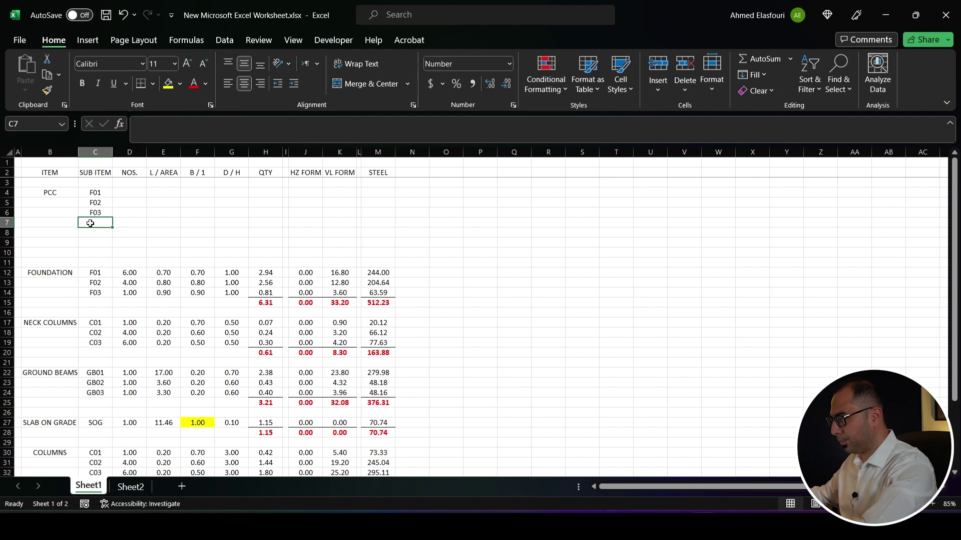
pyautogui.write('=')
pyautogui.click(94, 373)
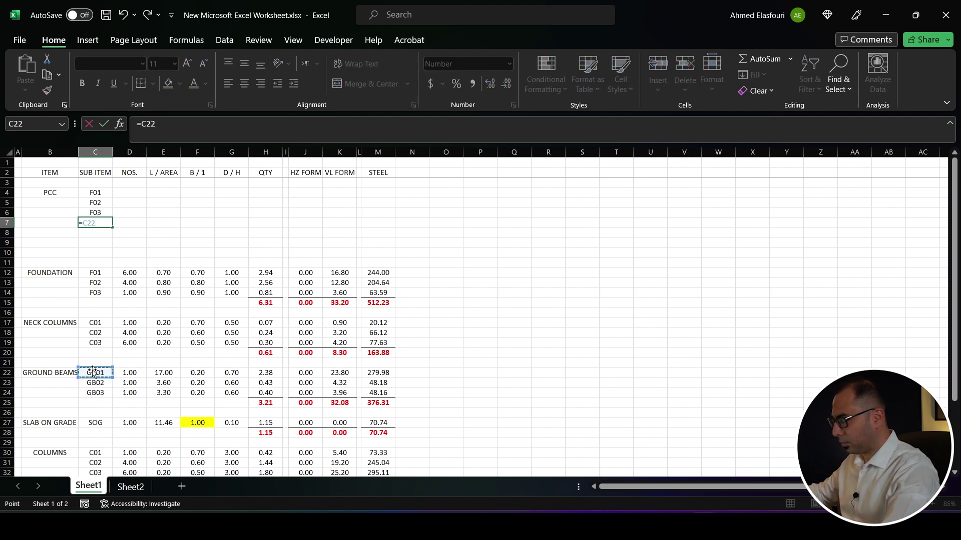
pyautogui.press('Return')
# Step: Insert four more blank rows at row 9, above the FOUNDATION section
pyautogui.click(5, 242)
pyautogui.keyDown('shift'); pyautogui.click(4, 268); pyautogui.keyUp('shift')
pyautogui.hotkey('ctrl', '+')
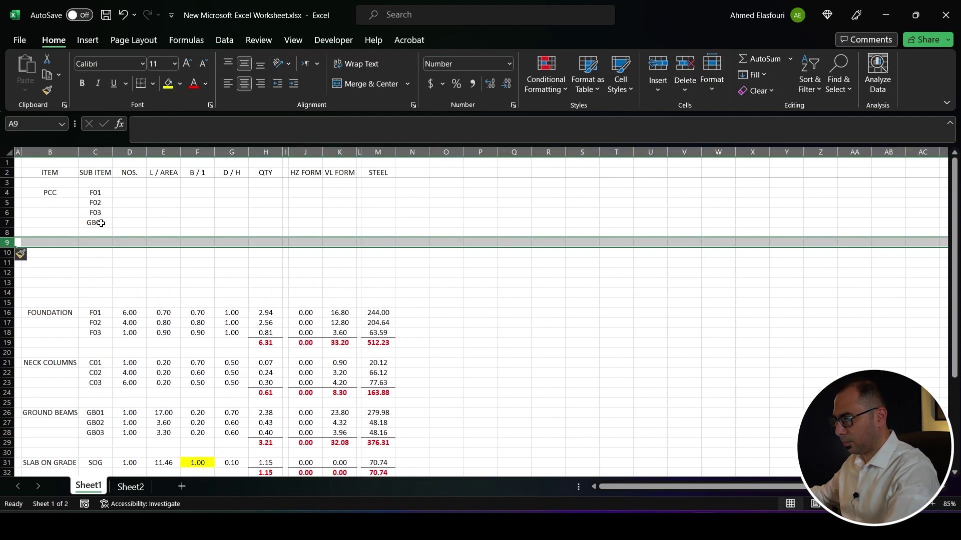
# Step: Fill the GB01 link in C7 down through C9 and link C10 to the slab-on-grade sub-item SOG in C31
pyautogui.click(95, 223)
pyautogui.hotkey('ctrl', 'c')
pyautogui.moveTo(112, 227); pyautogui.dragTo(96, 246)
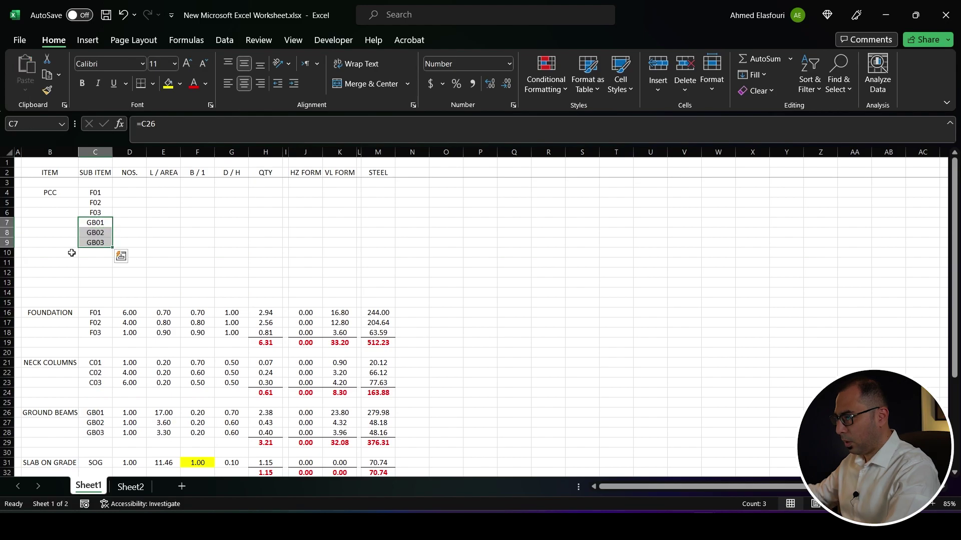
pyautogui.click(100, 253)
pyautogui.write('=')
pyautogui.scroll(-5, 95, 295)
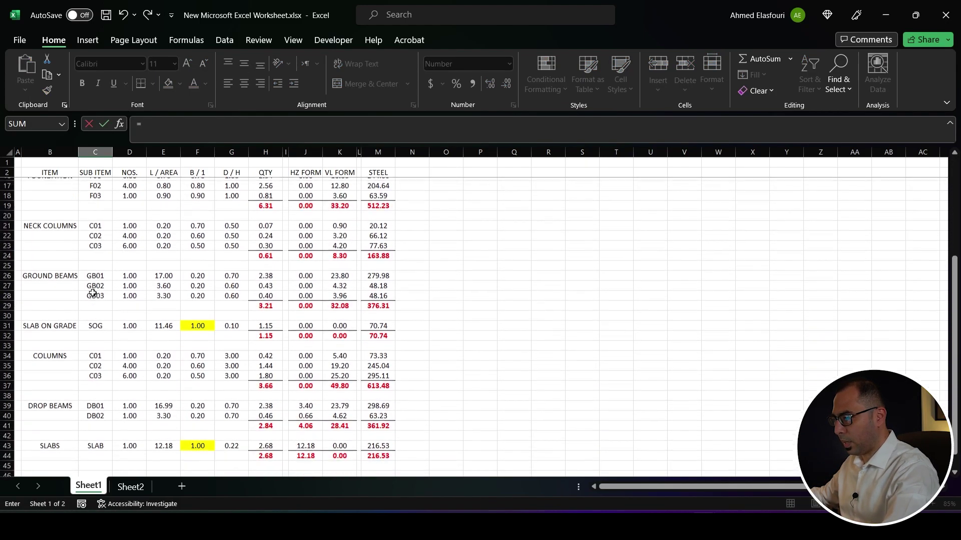
pyautogui.click(95, 326)
pyautogui.press('Return')
# Step: Copy the PCC sub-item links in C4:C10 across to the NOS. cells D4:D10
pyautogui.moveTo(98, 193); pyautogui.dragTo(106, 252)
pyautogui.hotkey('ctrl', 'c')
pyautogui.moveTo(131, 194); pyautogui.dragTo(129, 253)
pyautogui.press('Return')
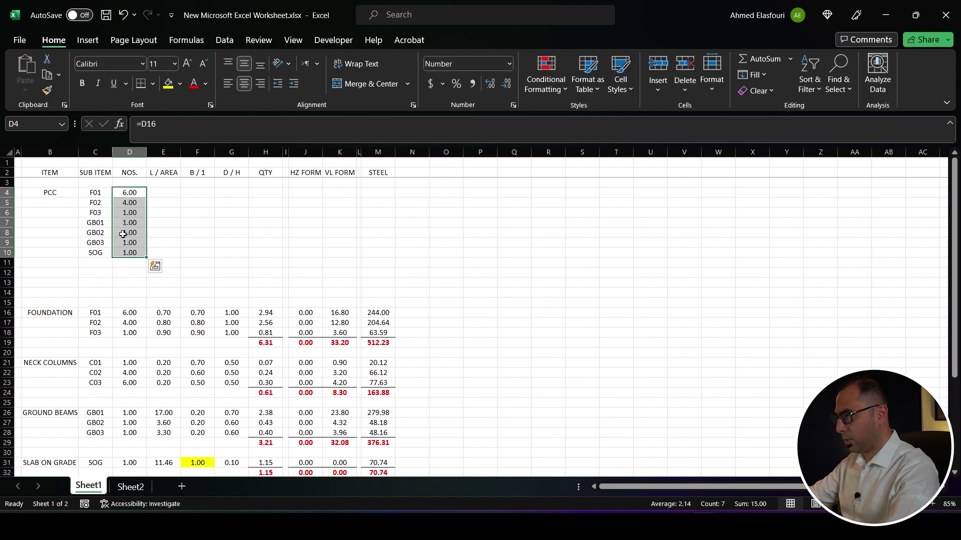
pyautogui.click(155, 266)
# Step: Copy the link in D4 to E4 and extend its formula to =E16+0.2
pyautogui.click(142, 193)
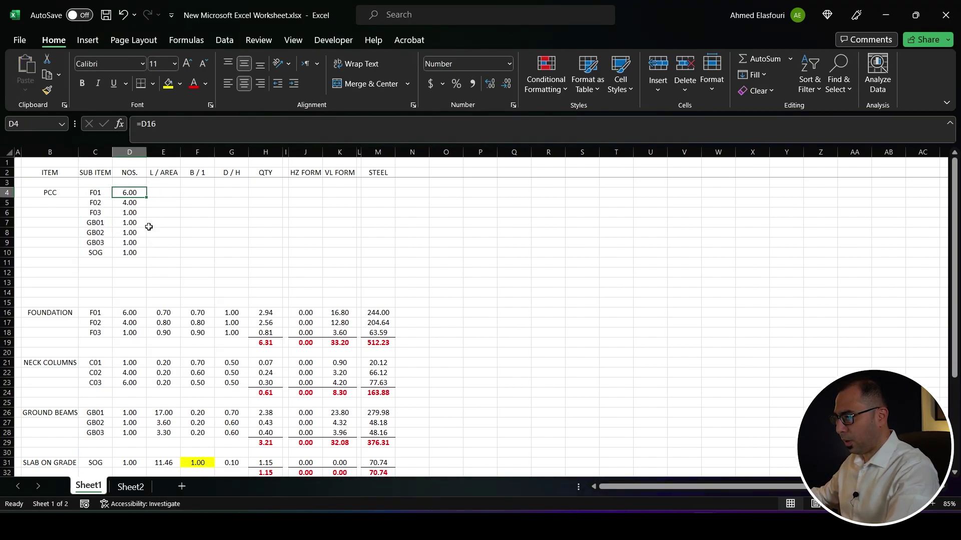
pyautogui.hotkey('ctrl', 'c')
pyautogui.click(167, 192)
pyautogui.press('Return')
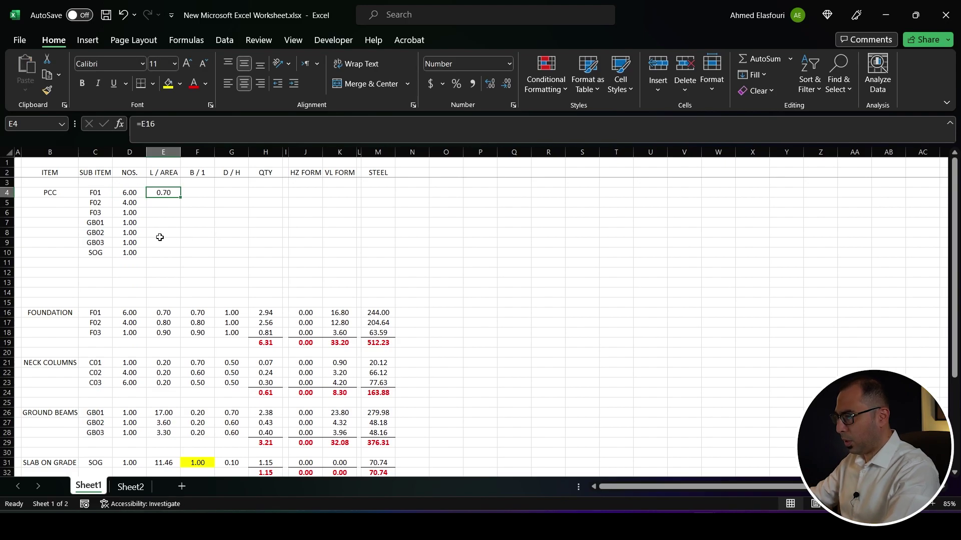
pyautogui.press('F2')
pyautogui.press('Escape')
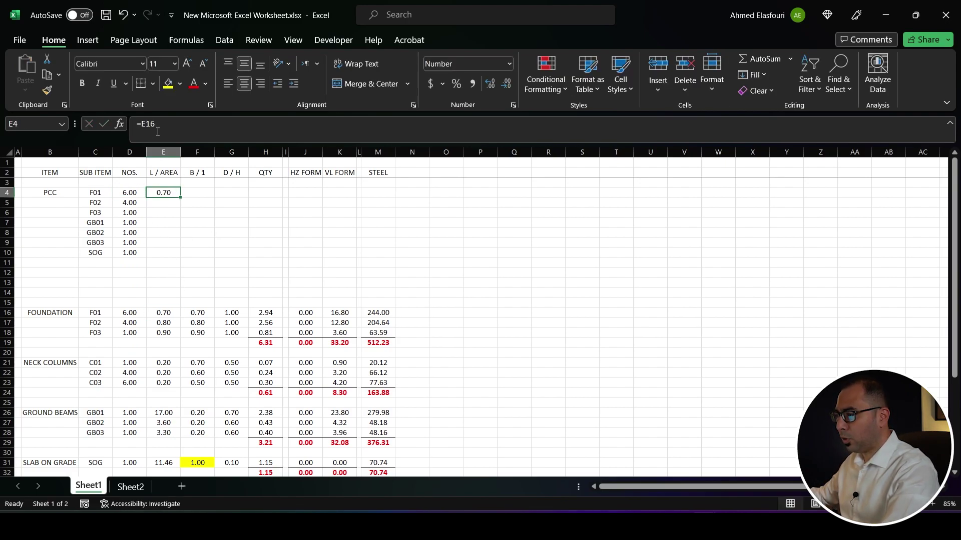
pyautogui.click(160, 126)
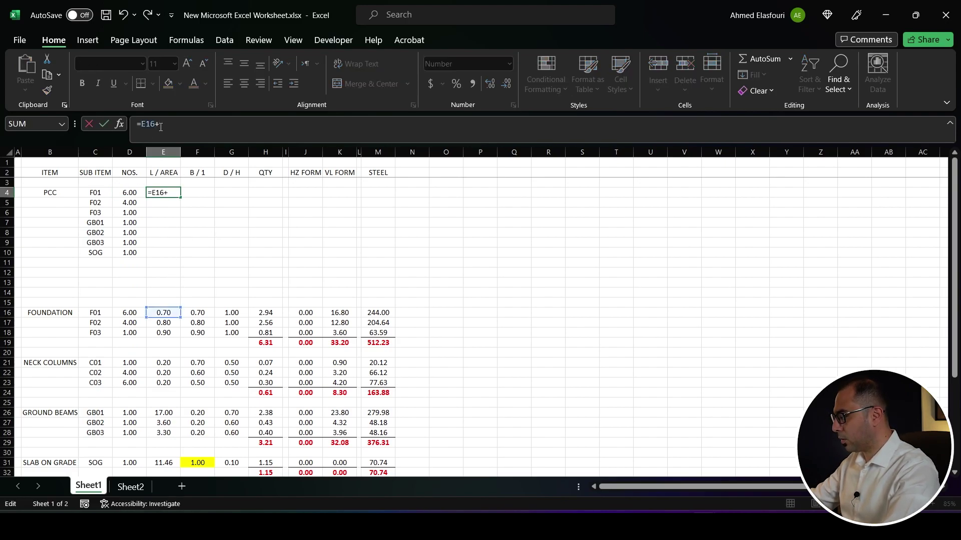
pyautogui.press('Return')
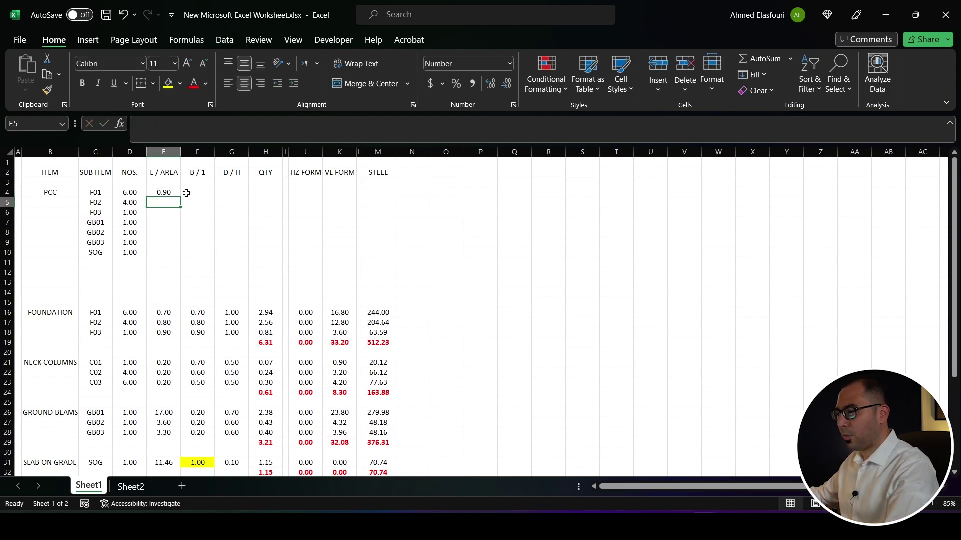
# Step: Copy the E4 length formula to the width cell F4 and set the F01 depth in G4 to 0.1
pyautogui.click(171, 193)
pyautogui.hotkey('ctrl', 'c')
pyautogui.click(199, 194)
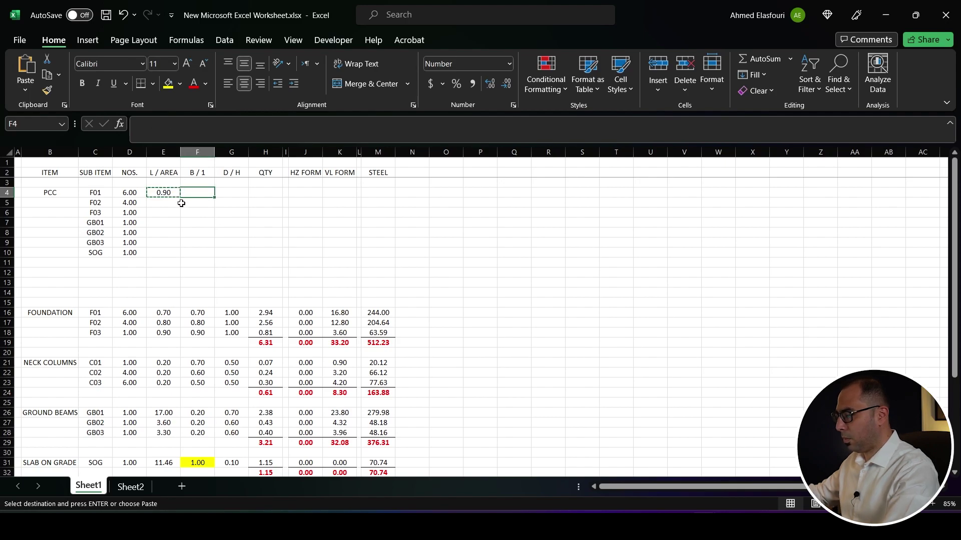
pyautogui.press('Return')
pyautogui.click(227, 193)
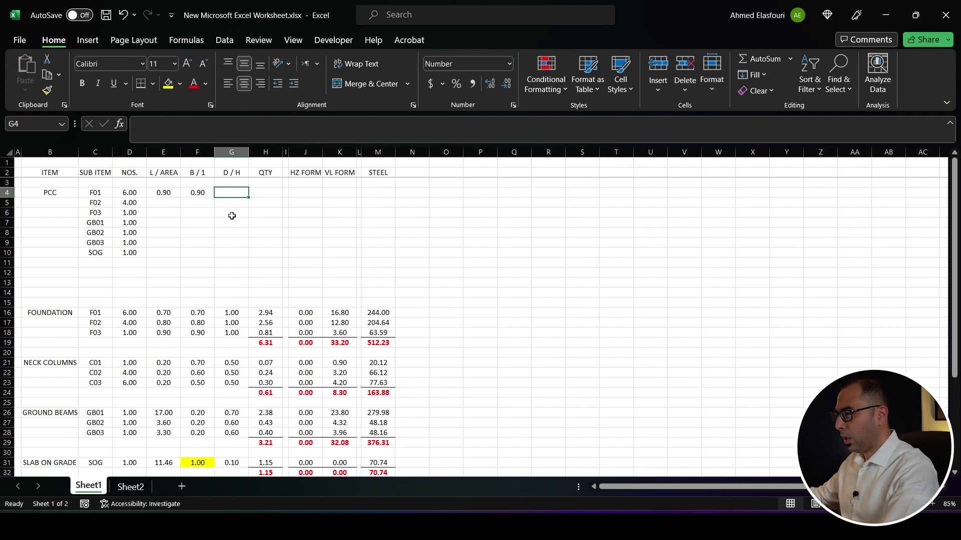
pyautogui.write('0.1')
pyautogui.press('Tab')
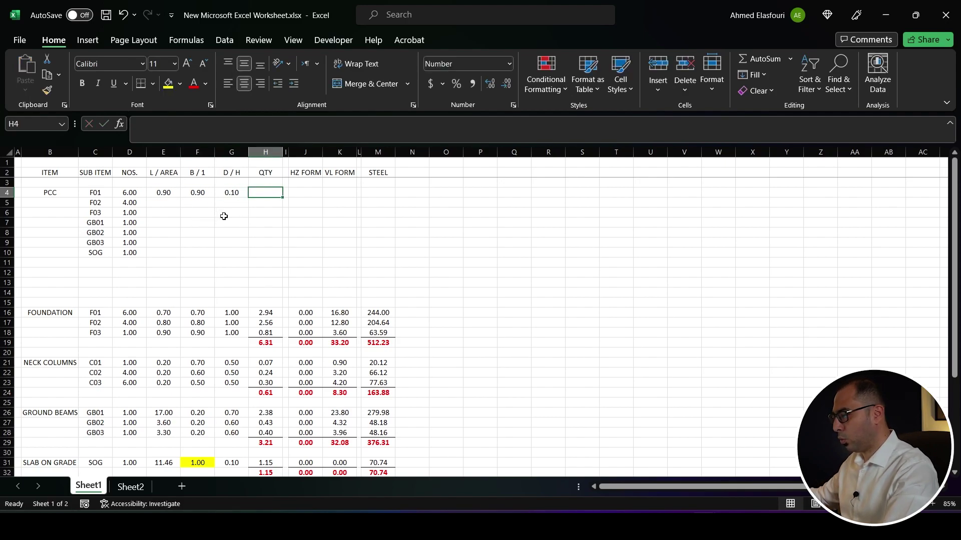
# Step: Copy the foundation quantity formula from H16 to H4 for the PCC under F01
pyautogui.click(274, 316)
pyautogui.hotkey('ctrl', 'c')
pyautogui.click(266, 194)
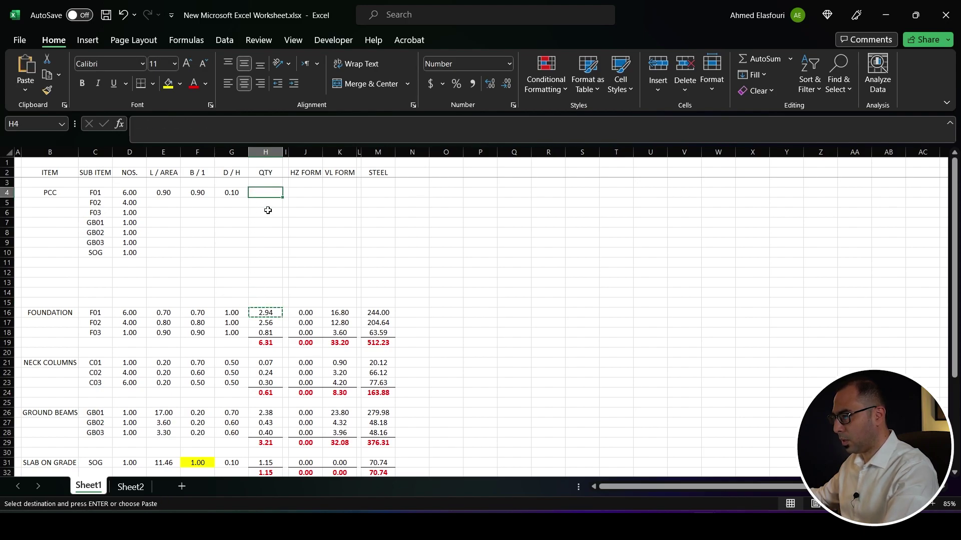
pyautogui.press('Return')
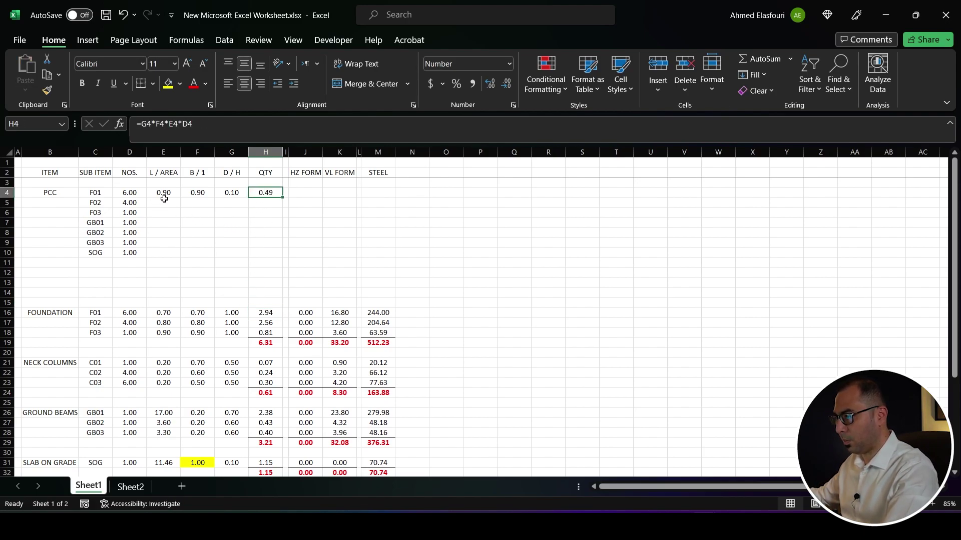
# Step: Copy the F01 dimension and quantity formulas in E4:H4 down through row 9
pyautogui.moveTo(161, 198); pyautogui.dragTo(259, 194)
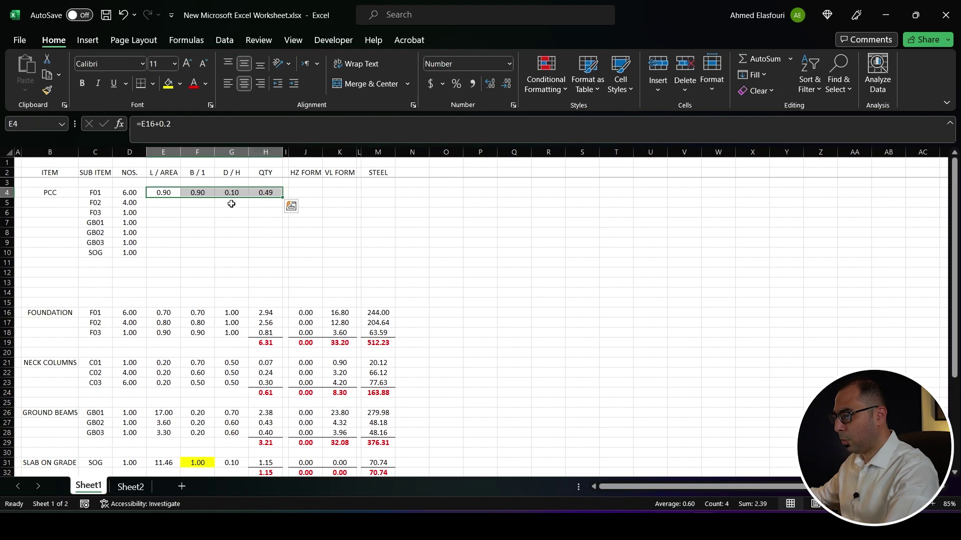
pyautogui.hotkey('ctrl', 'c')
pyautogui.keyDown('shift'); pyautogui.click(158, 238); pyautogui.keyUp('shift')
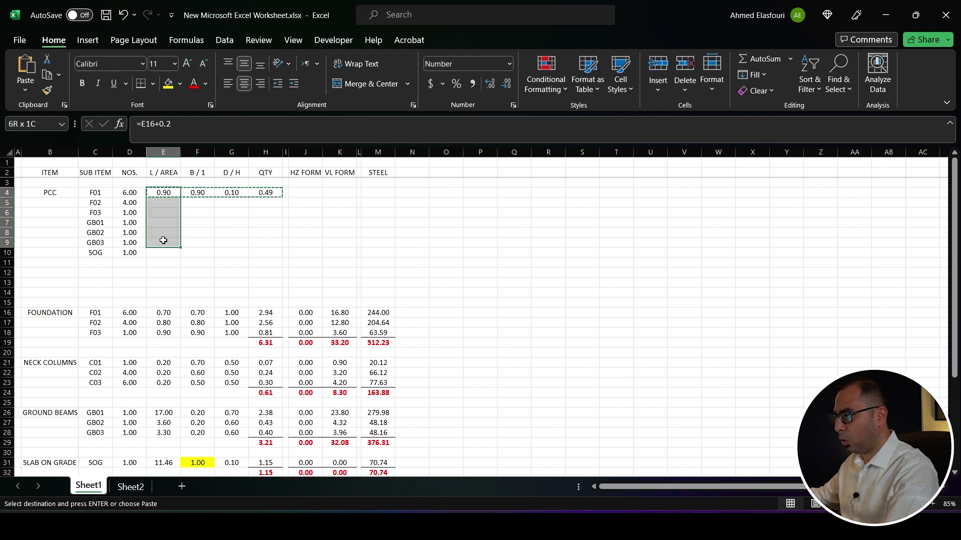
pyautogui.press('Return')
# Step: Copy the SOG link in D10 to its area and width cells E10:F10
pyautogui.click(171, 257)
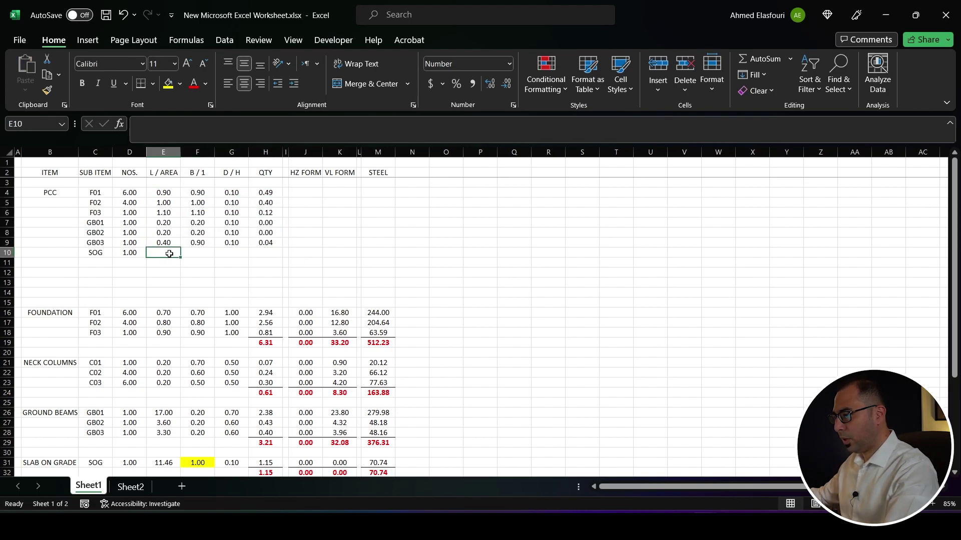
pyautogui.click(135, 253)
pyautogui.hotkey('ctrl', 'c')
pyautogui.moveTo(167, 253); pyautogui.dragTo(212, 254)
pyautogui.press('Return')
# Step: Set the SOG depth in G10 to 0.05 and extend the quantity formula to H10
pyautogui.click(242, 255)
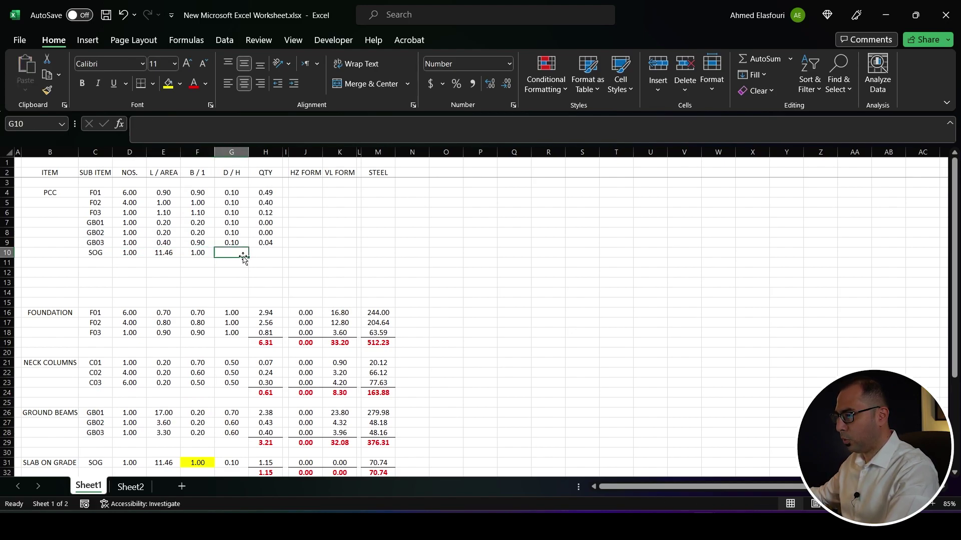
pyautogui.write('.05')
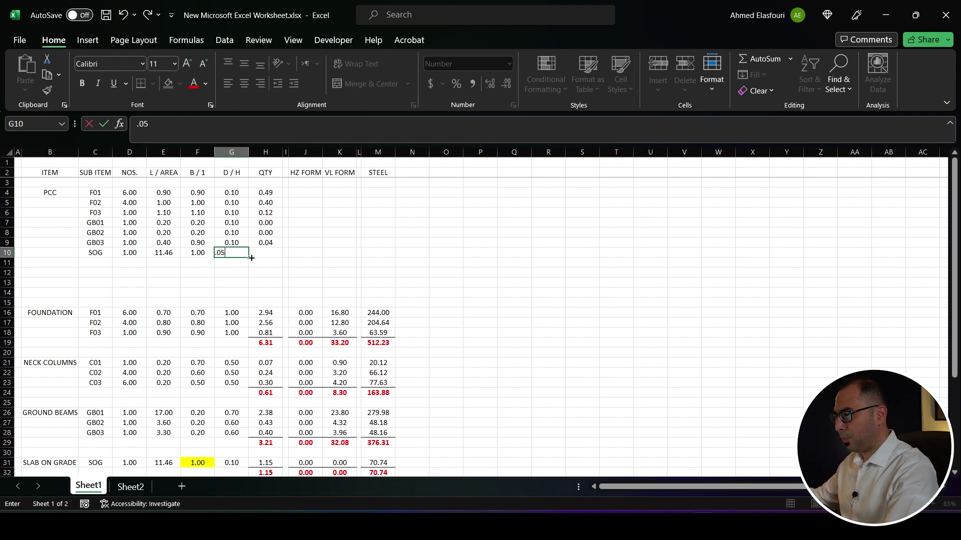
pyautogui.click(270, 252)
pyautogui.doubleClick(273, 241)
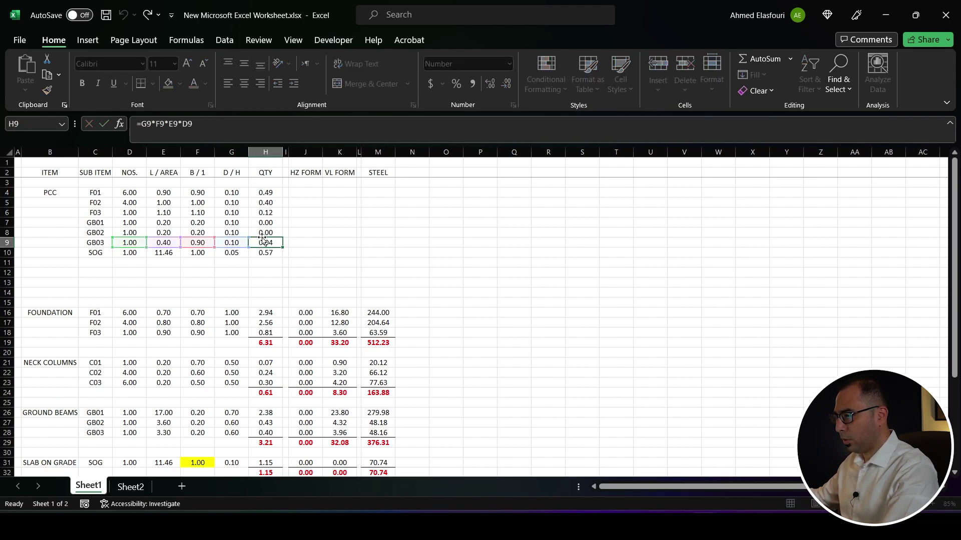
pyautogui.press('Escape')
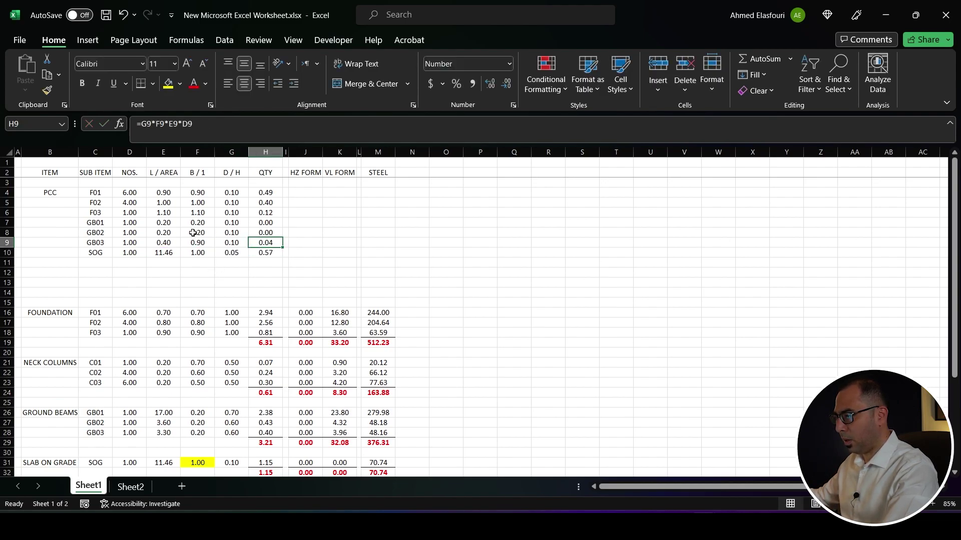
# Step: Copy the sub-item links in C7:C10 to the NOS. cells D7:D10 again
pyautogui.moveTo(95, 223); pyautogui.dragTo(94, 250)
pyautogui.hotkey('ctrl', 'c')
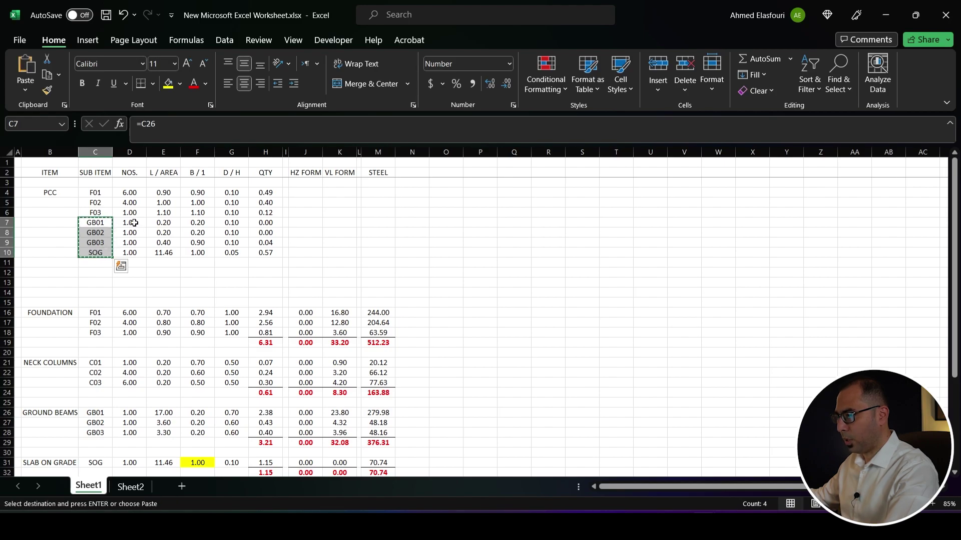
pyautogui.moveTo(134, 223); pyautogui.dragTo(130, 251)
pyautogui.hotkey('ctrl', 'v')
pyautogui.press('Escape')
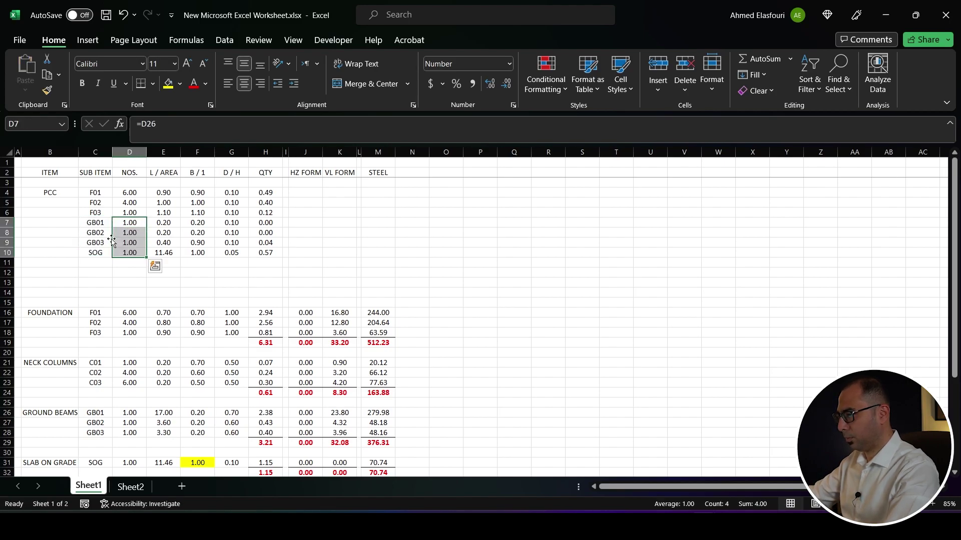
# Step: Set the GB01 length in E7 to =E26+0.2, starting from a copy of the D7 link
pyautogui.click(130, 224)
pyautogui.hotkey('ctrl', 'c')
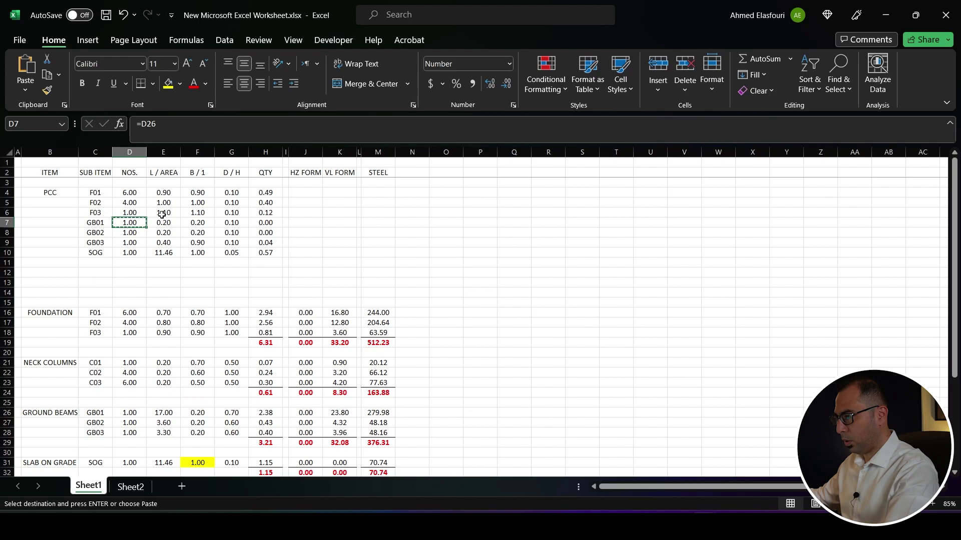
pyautogui.click(165, 224)
pyautogui.hotkey('ctrl', 'v')
pyautogui.doubleClick(165, 223)
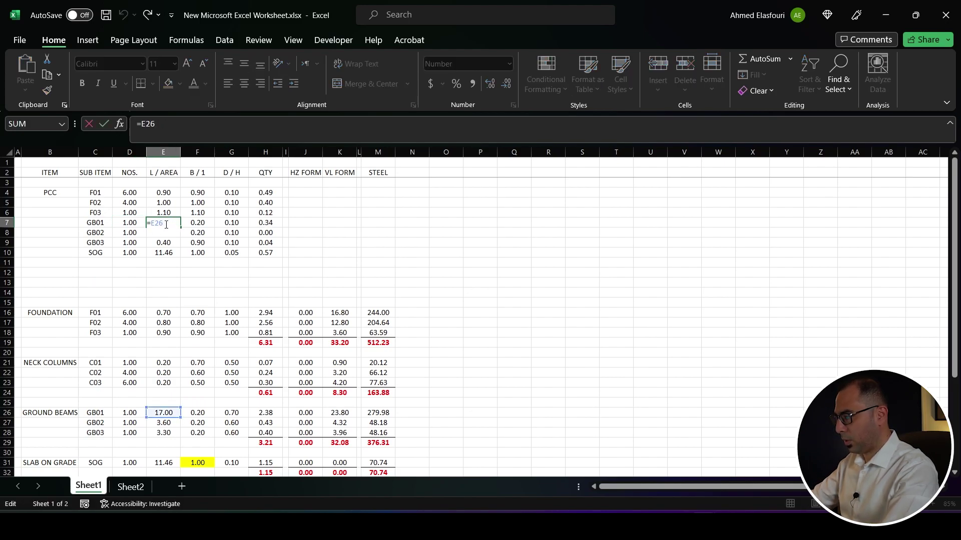
pyautogui.press('Return')
# Step: Copy the E7 formula to the GB01 width in F7 and to the GB02 and GB03 dimensions in E8:F9
pyautogui.click(166, 224)
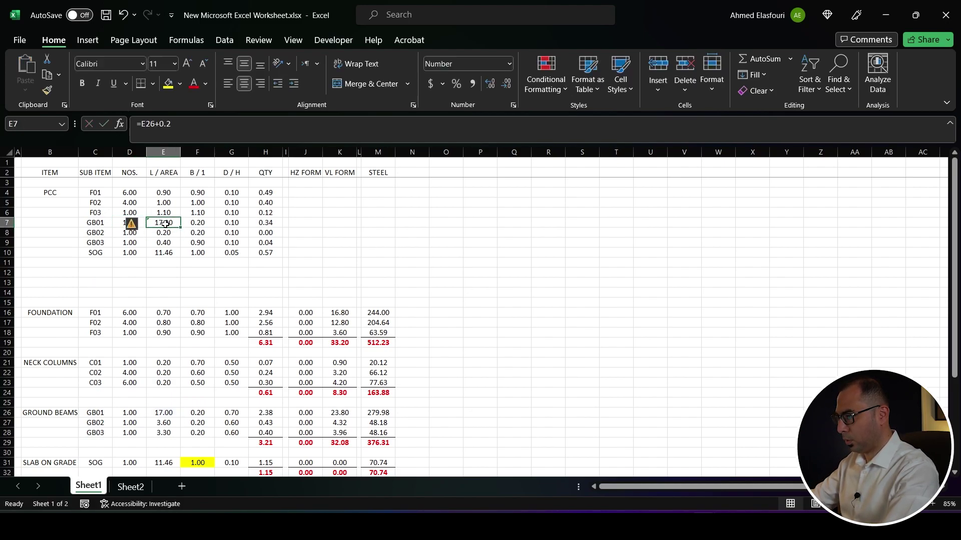
pyautogui.hotkey('ctrl', 'c')
pyautogui.press('Right')
pyautogui.click(165, 224)
pyautogui.hotkey('shift', 'Right')
pyautogui.hotkey('ctrl', 'v')
pyautogui.press('Down')
pyautogui.hotkey('shift', 'Down')
pyautogui.hotkey('shift', 'Right')
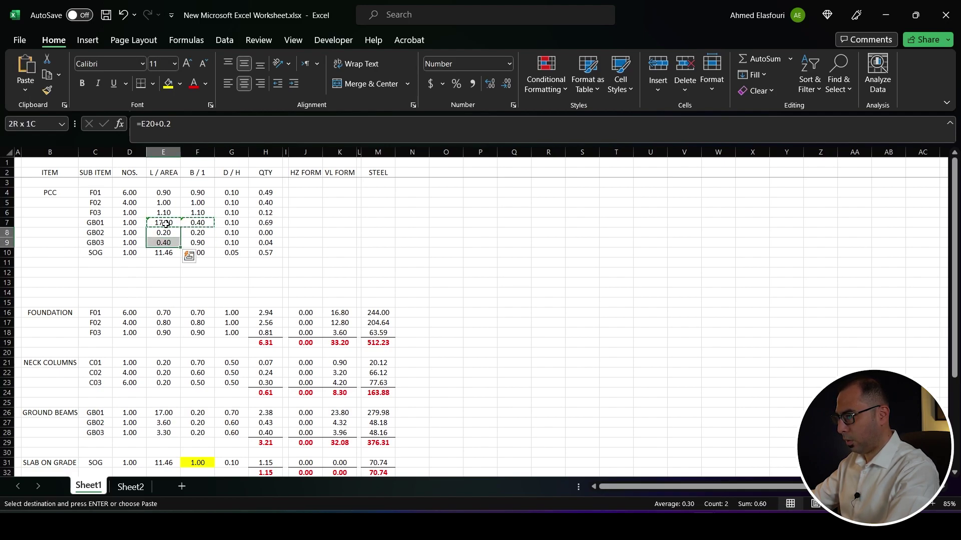
pyautogui.press('Return')
# Step: Total the PCC quantities in H11 with =SUM(H4:H10)
pyautogui.click(163, 264)
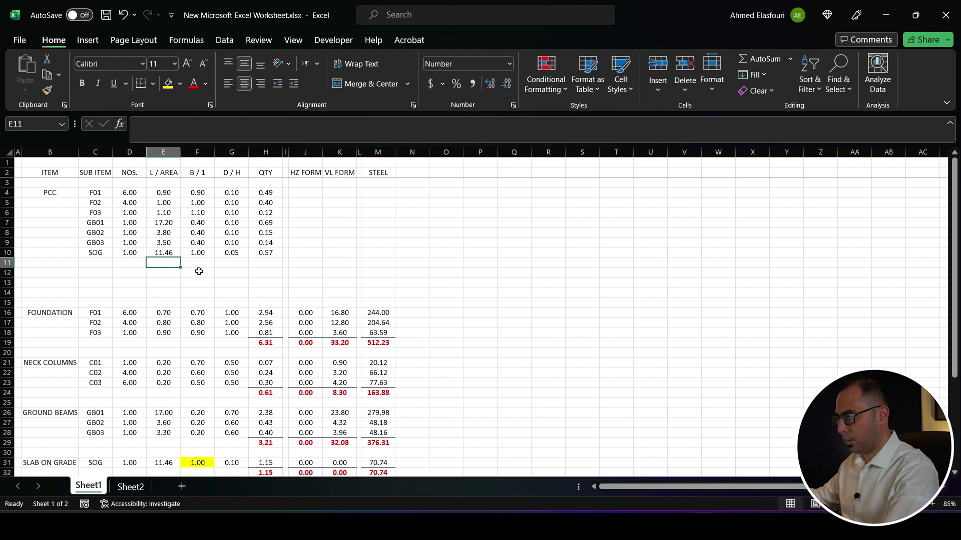
pyautogui.click(268, 264)
pyautogui.hotkey('alt', '=')
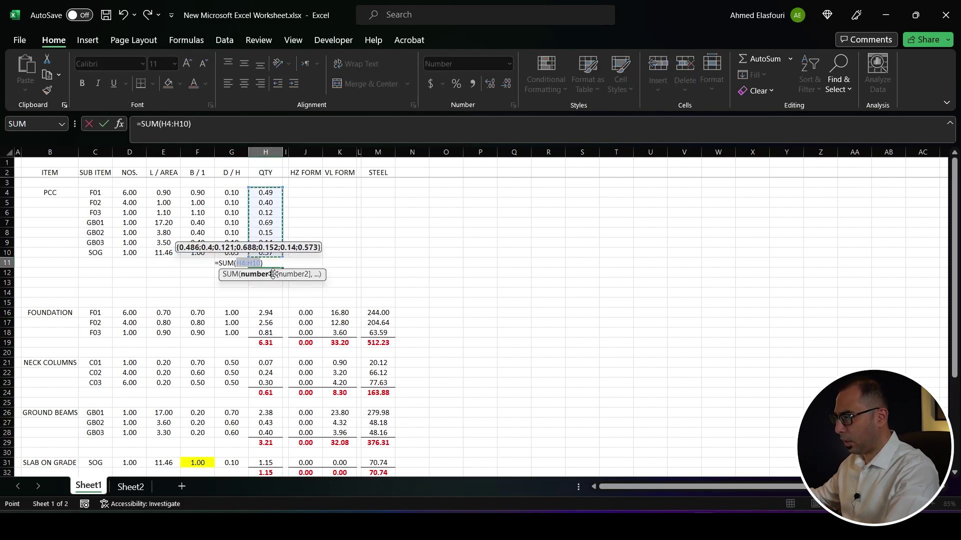
pyautogui.press('Return')
# Step: Apply the formatting of the foundation total in H19 to H11 and delete the blank rows 12 to 14
pyautogui.click(265, 343)
pyautogui.hotkey('ctrl', 'c')
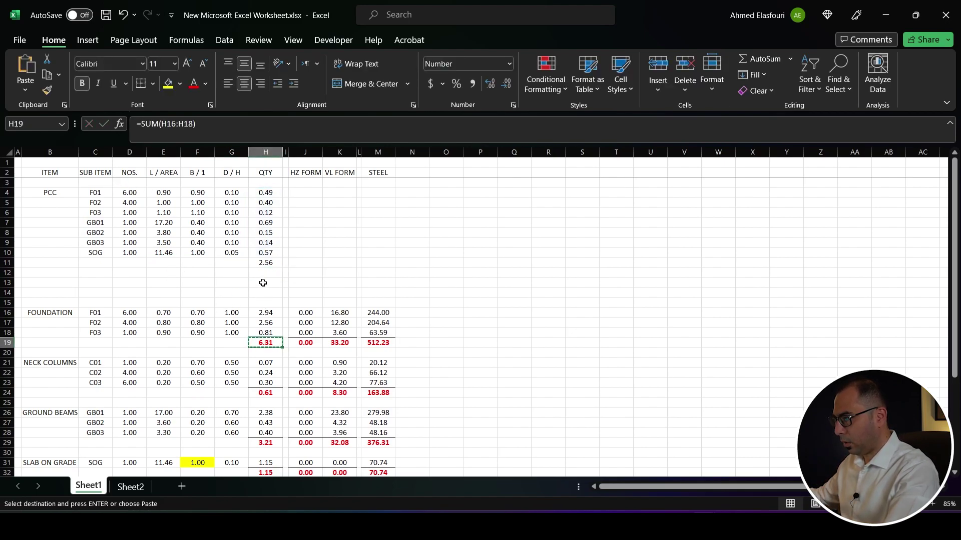
pyautogui.click(266, 264)
pyautogui.hotkey('alt', 'e')
pyautogui.press('s')
pyautogui.press('t')
pyautogui.press('Return')
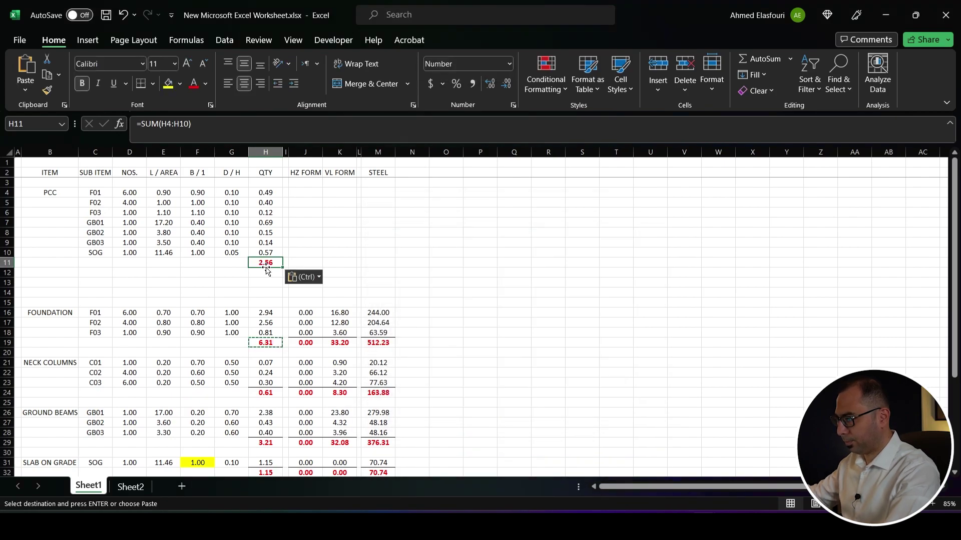
pyautogui.moveTo(7, 273); pyautogui.dragTo(7, 292)
pyautogui.hotkey('ctrl', '-')
# Step: Copy the F01 foundation formwork cells J13:K13 to the PCC footing rows in J4:K6
pyautogui.click(305, 192)
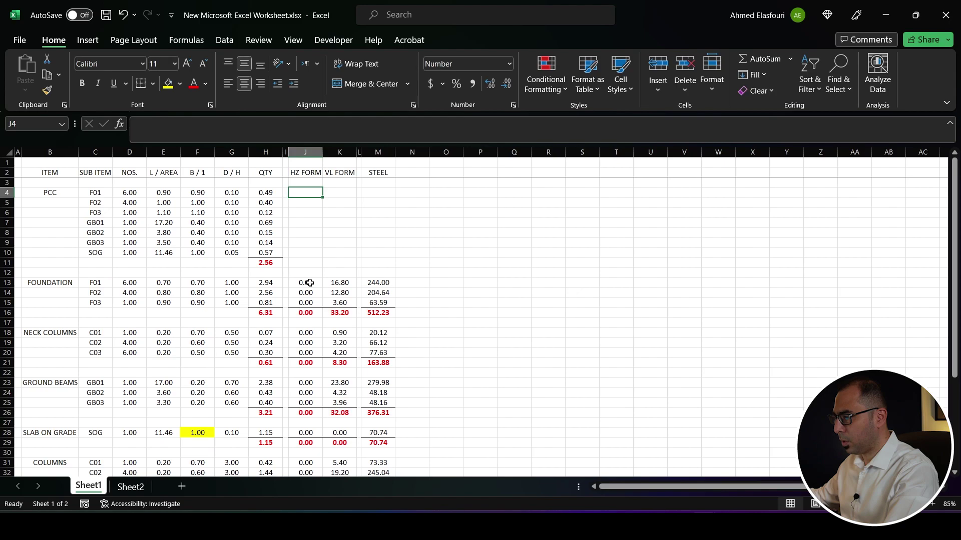
pyautogui.moveTo(310, 283); pyautogui.dragTo(340, 283)
pyautogui.hotkey('ctrl', 'c')
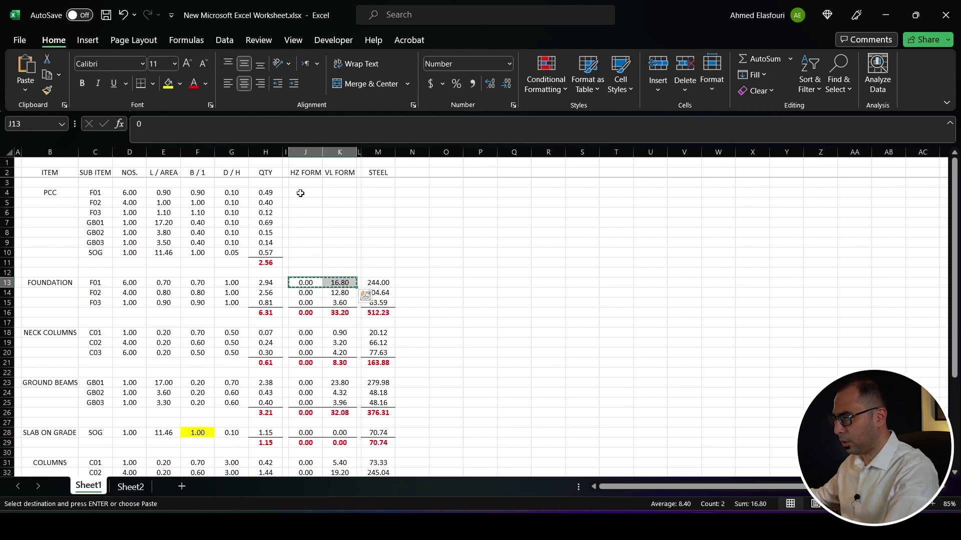
pyautogui.moveTo(300, 193); pyautogui.dragTo(301, 213)
pyautogui.press('Return')
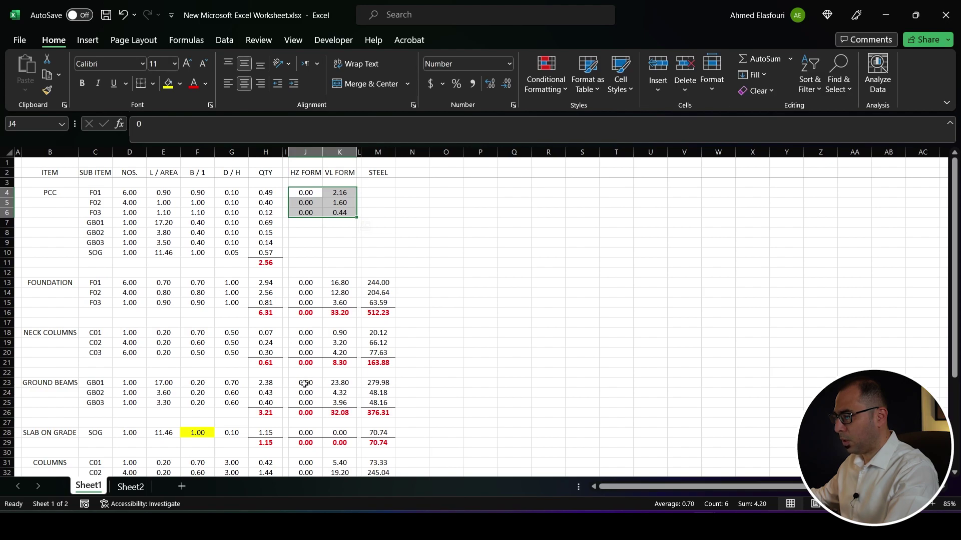
# Step: Copy the footing formwork formulas to the PCC ground beam rows in J7:K9
pyautogui.moveTo(305, 383); pyautogui.dragTo(350, 383)
pyautogui.moveTo(308, 283); pyautogui.dragTo(334, 283)
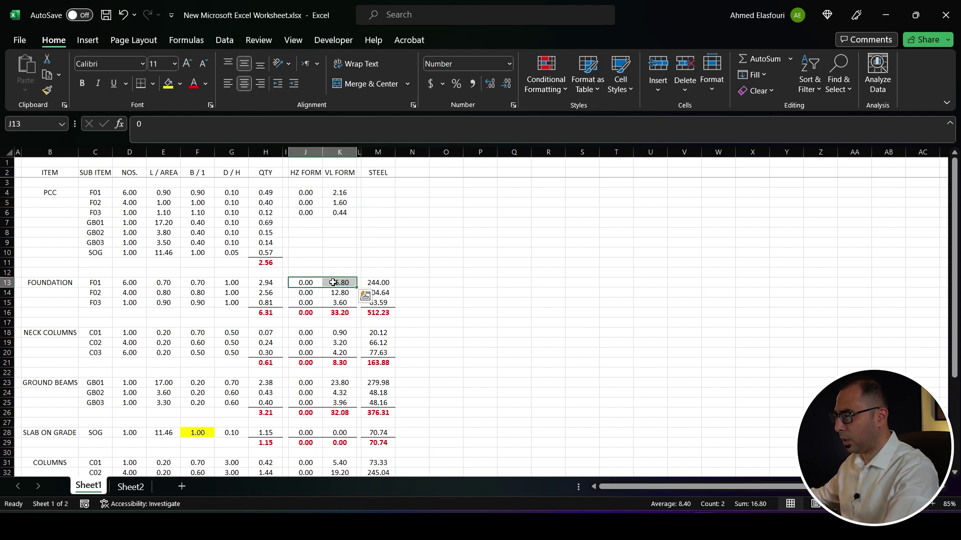
pyautogui.hotkey('ctrl', 'c')
pyautogui.press('Escape')
pyautogui.moveTo(306, 213); pyautogui.dragTo(305, 243)
pyautogui.hotkey('ctrl', 'c')
pyautogui.press('Return')
# Step: Set the SOG horizontal and vertical formwork in J10 and K10 to 0
pyautogui.click(303, 253)
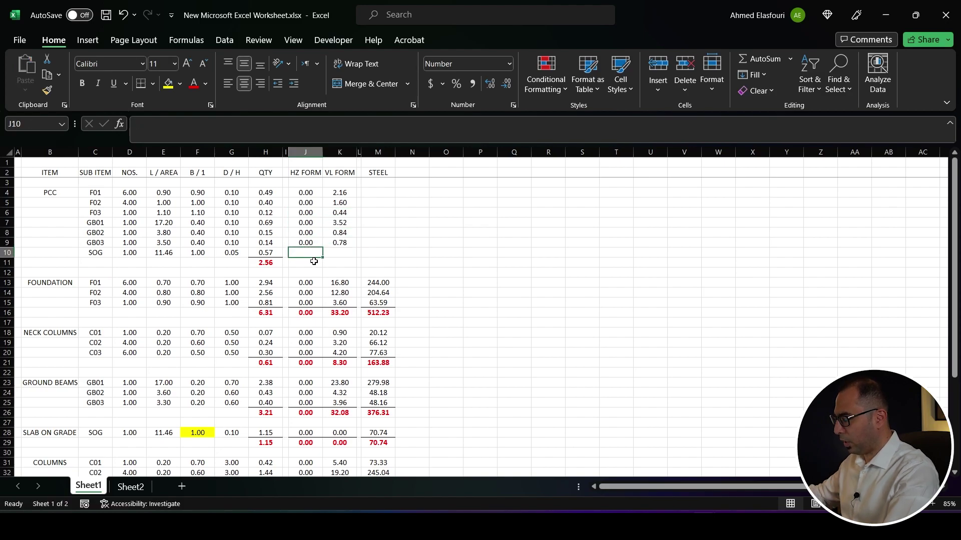
pyautogui.write('0')
pyautogui.press('Tab')
pyautogui.write('0')
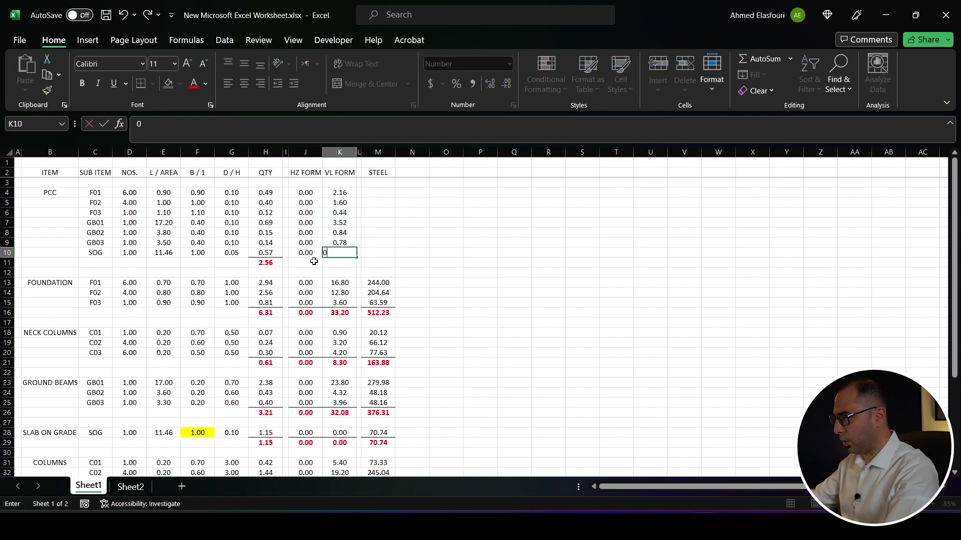
pyautogui.press('Tab')
# Step: Copy the PCC quantity total in H11 to the formwork totals in J11:K11
pyautogui.moveTo(368, 195); pyautogui.dragTo(379, 253)
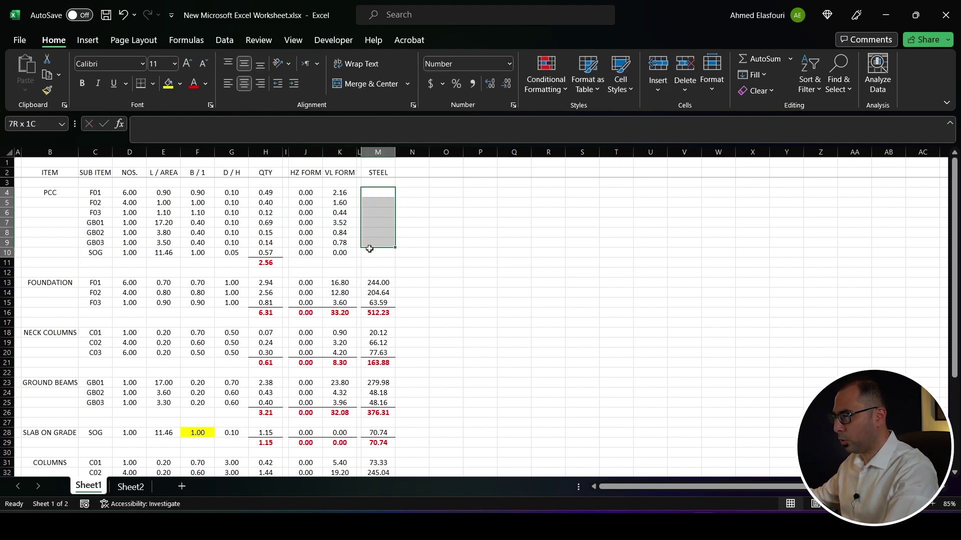
pyautogui.click(269, 262)
pyautogui.hotkey('ctrl', 'c')
pyautogui.moveTo(305, 262); pyautogui.dragTo(343, 260)
pyautogui.press('Return')
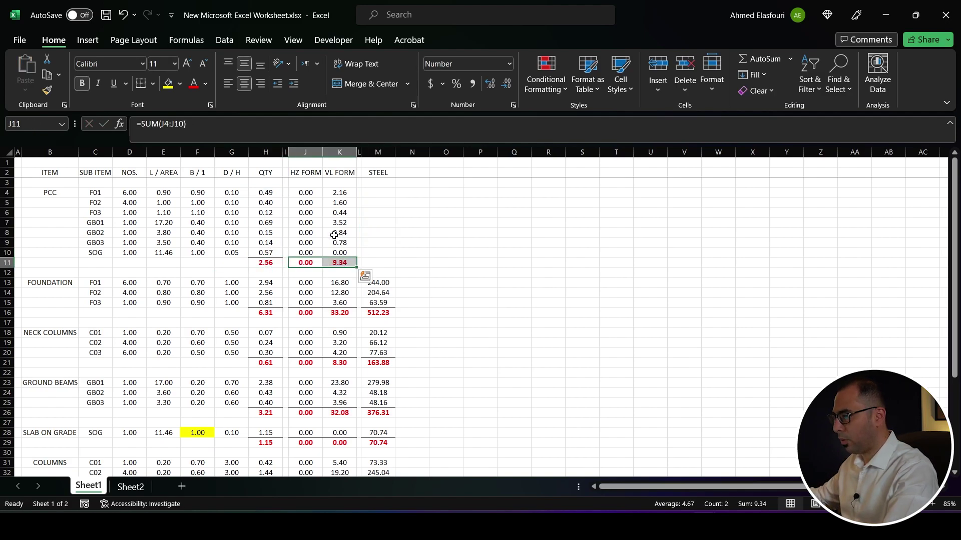
pyautogui.click(305, 233)
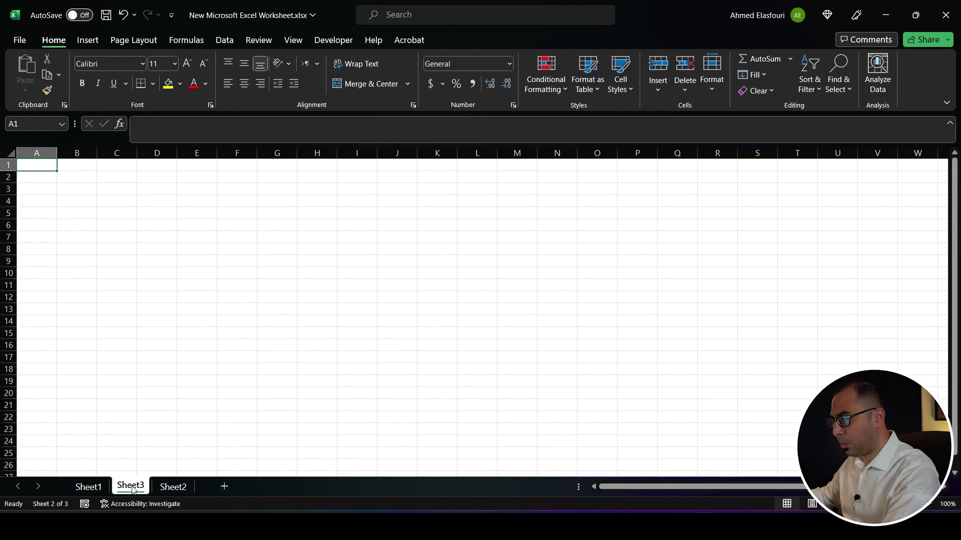
# Step: Rename the new blank sheet Sheet3 to BOQ 1
pyautogui.doubleClick(132, 487)
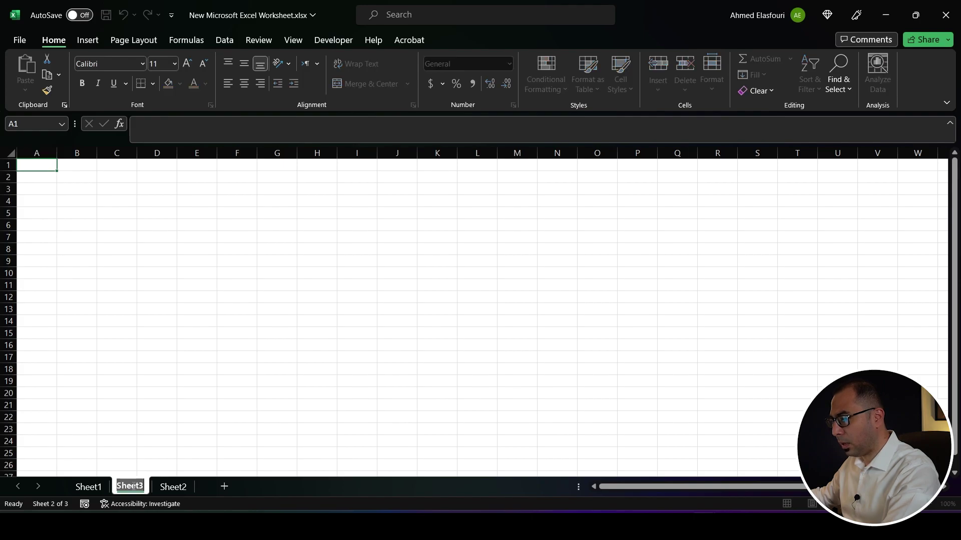
pyautogui.write('BOQ 1')
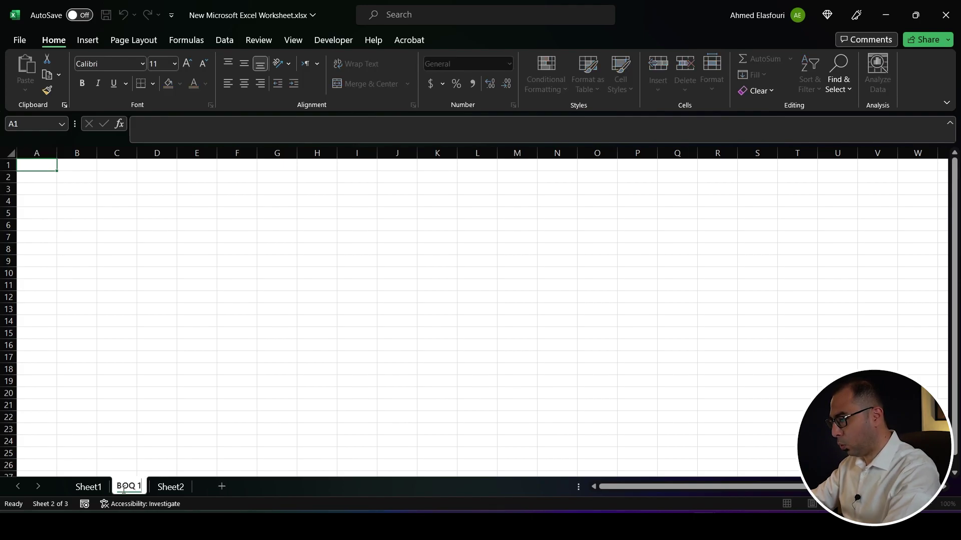
pyautogui.press('Return')
# Step: Enter the headings SR. and ITEM DESCRIPTION in B2:C2 and fit both column widths to their text
pyautogui.click(77, 176)
pyautogui.write('S')
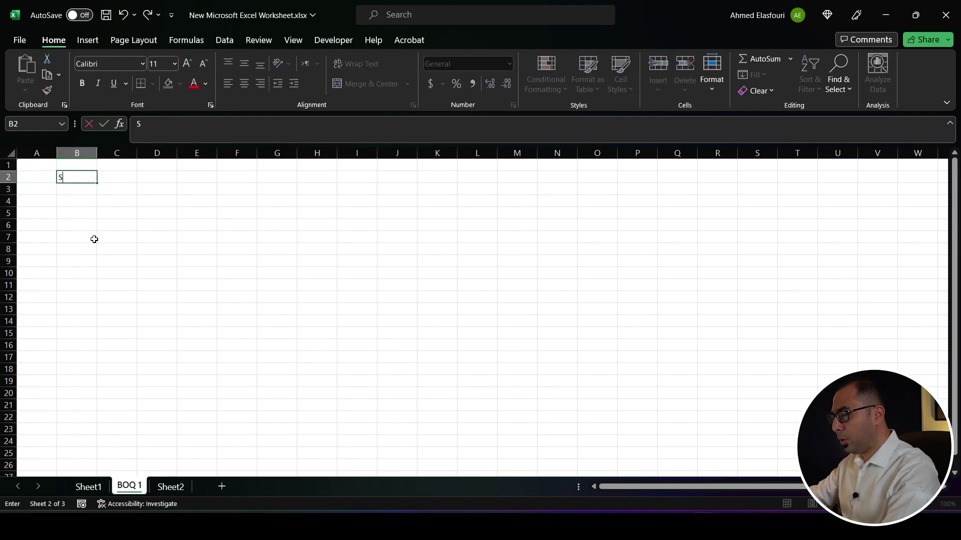
pyautogui.write('R.')
pyautogui.press('Tab')
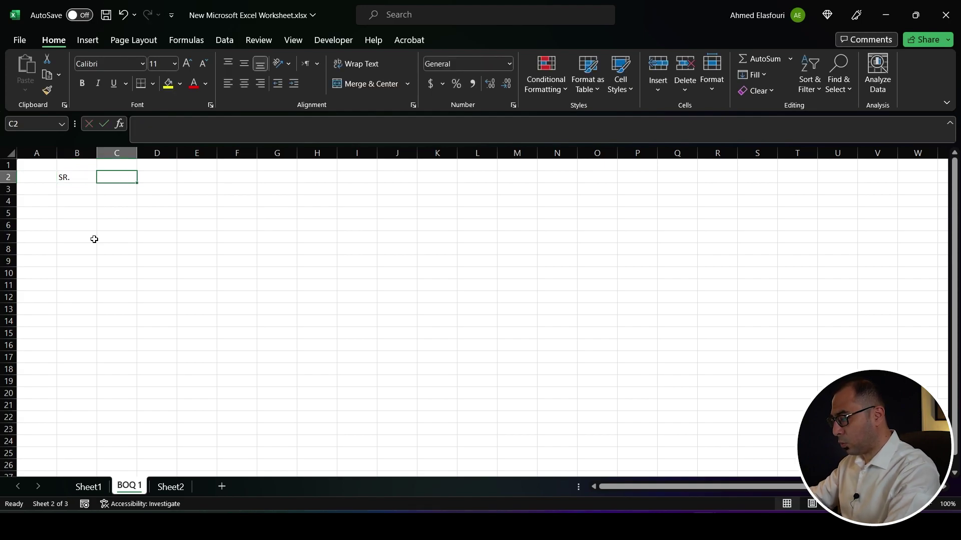
pyautogui.write('ITEM DESCRIPTION')
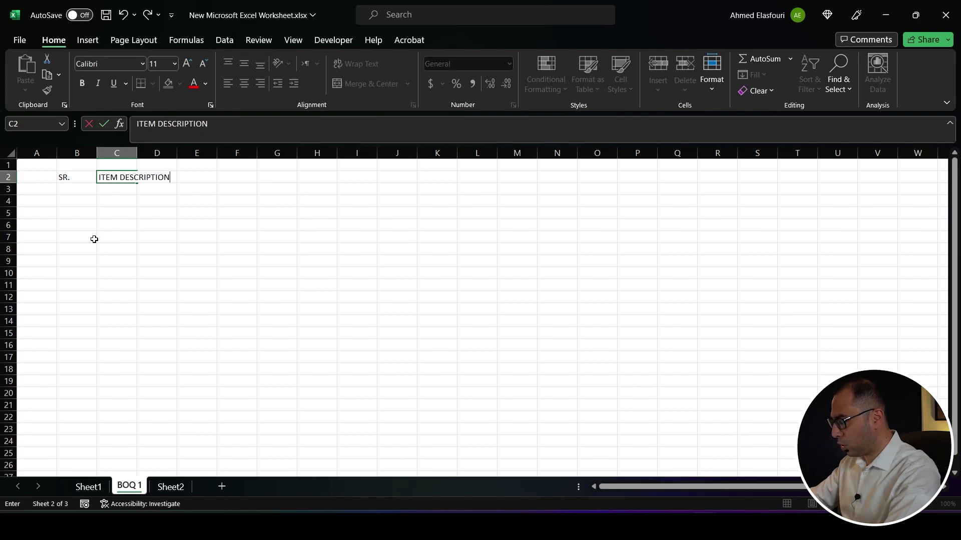
pyautogui.press('Tab')
pyautogui.doubleClick(135, 154)
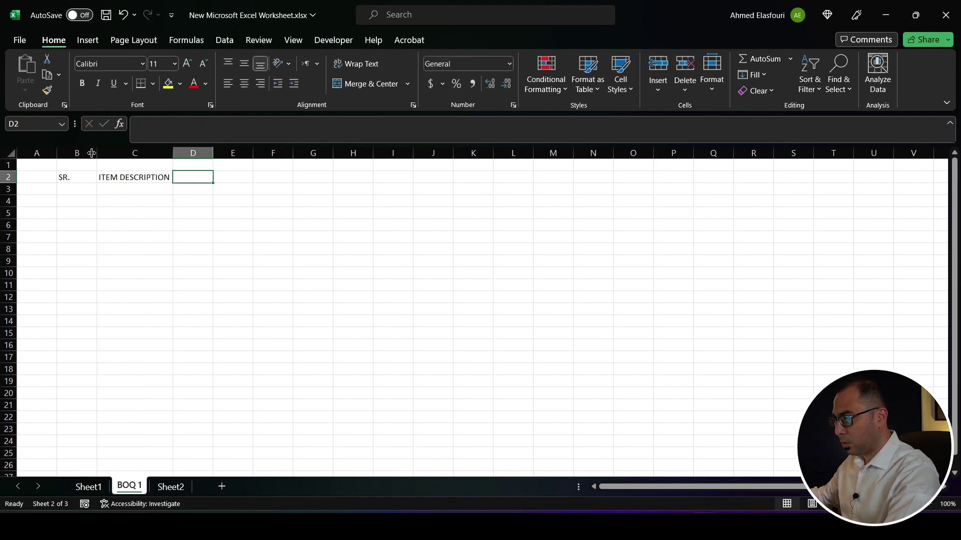
pyautogui.doubleClick(96, 152)
# Step: Enter the headings UNIT, QTY, RATE and AMOUNT in D2:G2
pyautogui.write('UNIT')
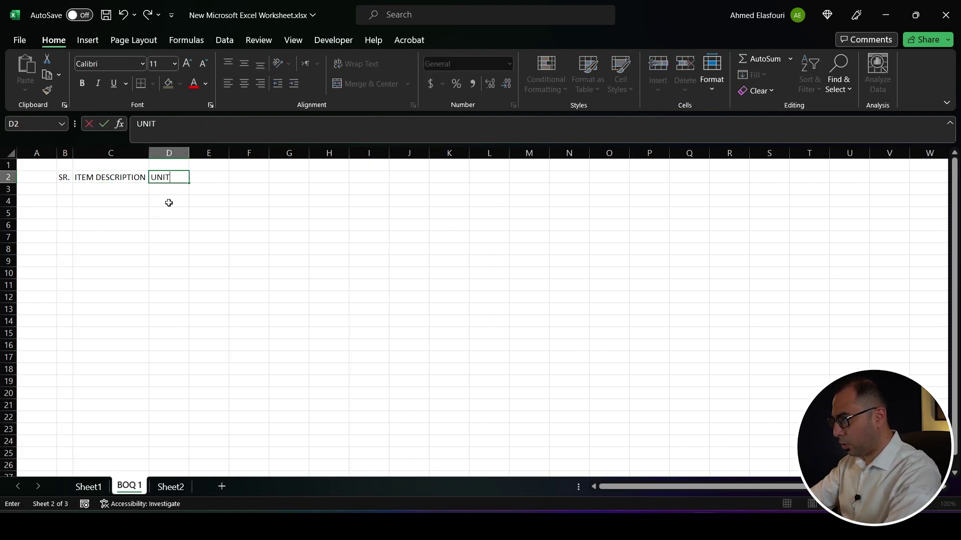
pyautogui.press('Tab')
pyautogui.write('QTY')
pyautogui.press('Tab')
pyautogui.write('RATE')
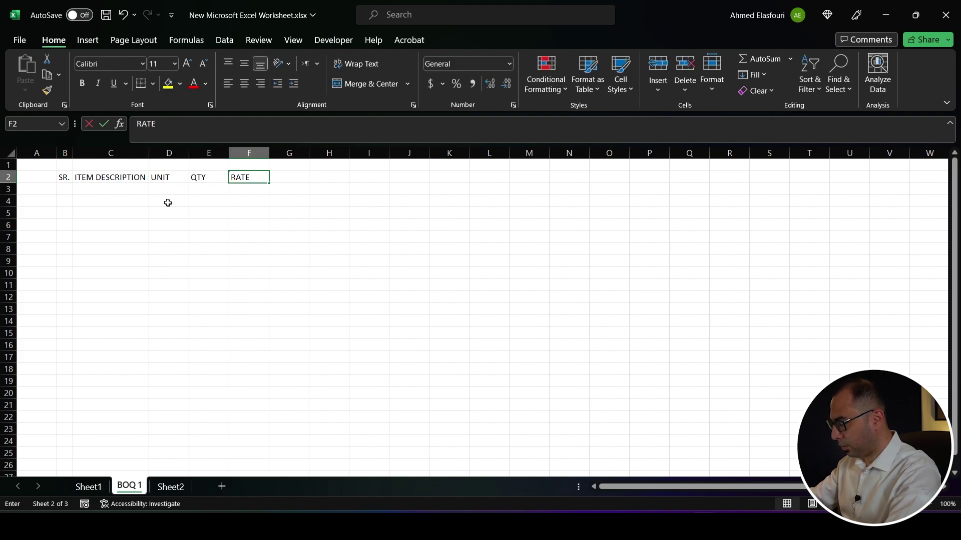
pyautogui.press('Tab')
pyautogui.write('AMOUNT')
# Step: Center the contents of the whole BOQ 1 sheet vertically and horizontally
pyautogui.click(168, 210)
pyautogui.hotkey('ctrl', 'a')
pyautogui.click(245, 63)
pyautogui.click(244, 84)
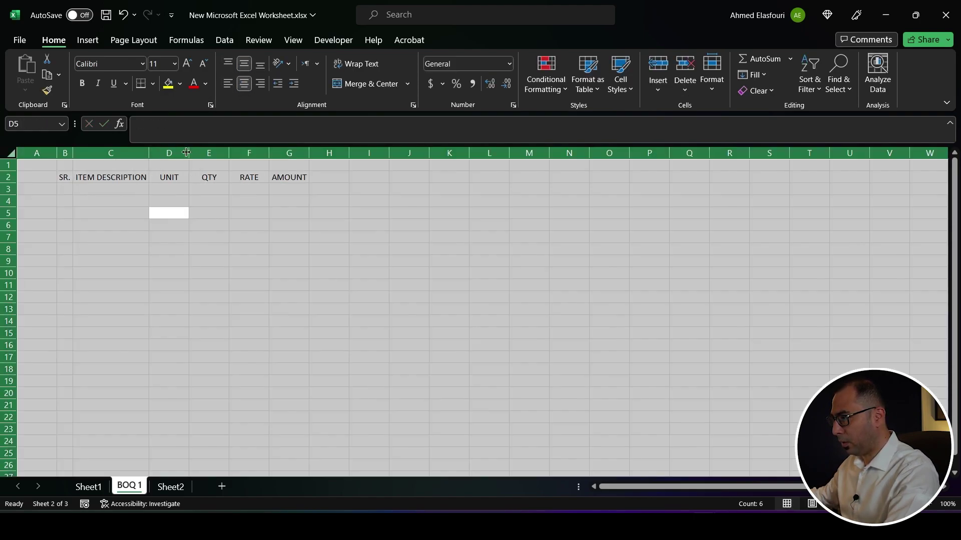
# Step: Apply all borders to the heading row B2:G2
pyautogui.moveTo(67, 179); pyautogui.dragTo(295, 178)
pyautogui.click(152, 83)
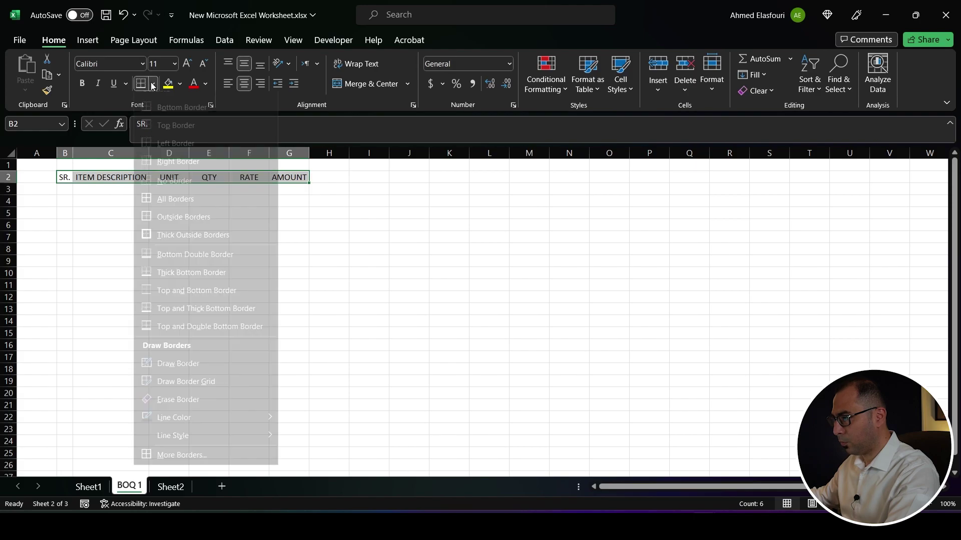
pyautogui.click(163, 213)
# Step: Freeze the panes above row 3 so the heading row stays in view
pyautogui.click(8, 189)
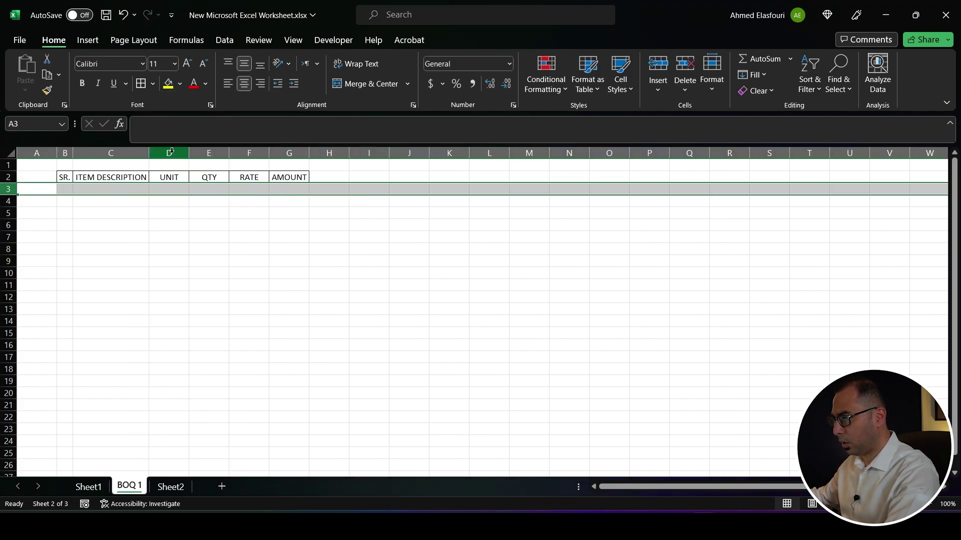
pyautogui.click(294, 41)
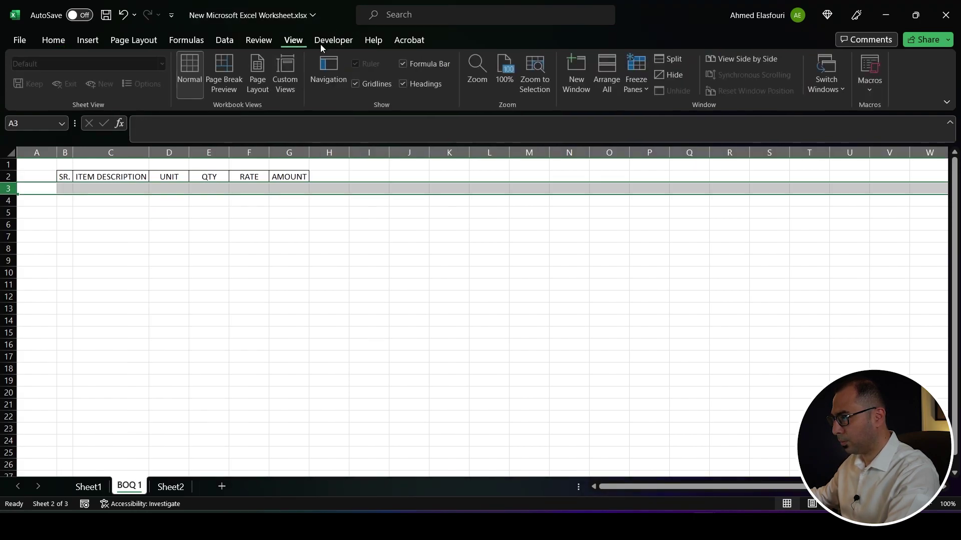
pyautogui.click(638, 74)
pyautogui.click(659, 117)
# Step: Add left, inside vertical and right borders to the table body B3:G23
pyautogui.moveTo(65, 189); pyautogui.dragTo(288, 429)
pyautogui.click(53, 40)
pyautogui.click(152, 83)
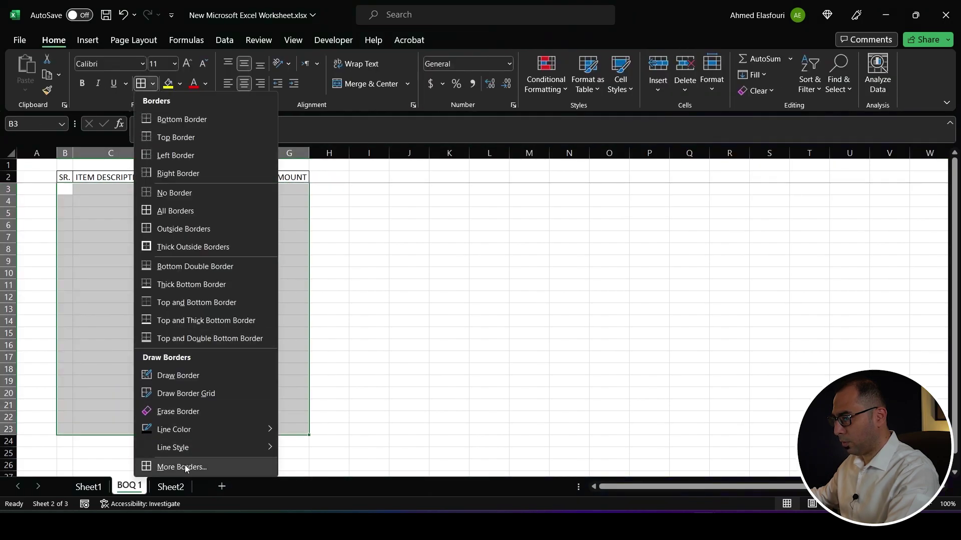
pyautogui.click(188, 464)
pyautogui.click(490, 281)
pyautogui.click(535, 281)
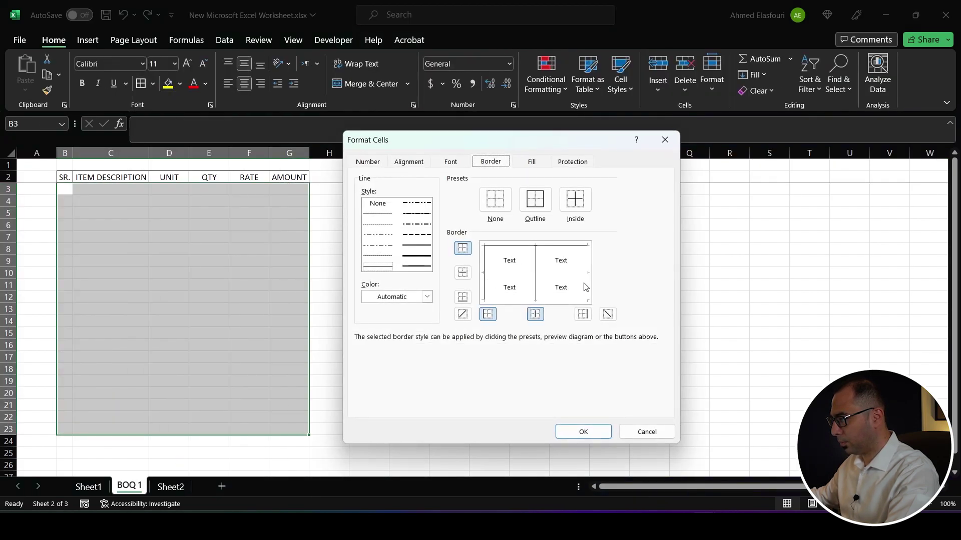
pyautogui.click(586, 287)
pyautogui.click(583, 432)
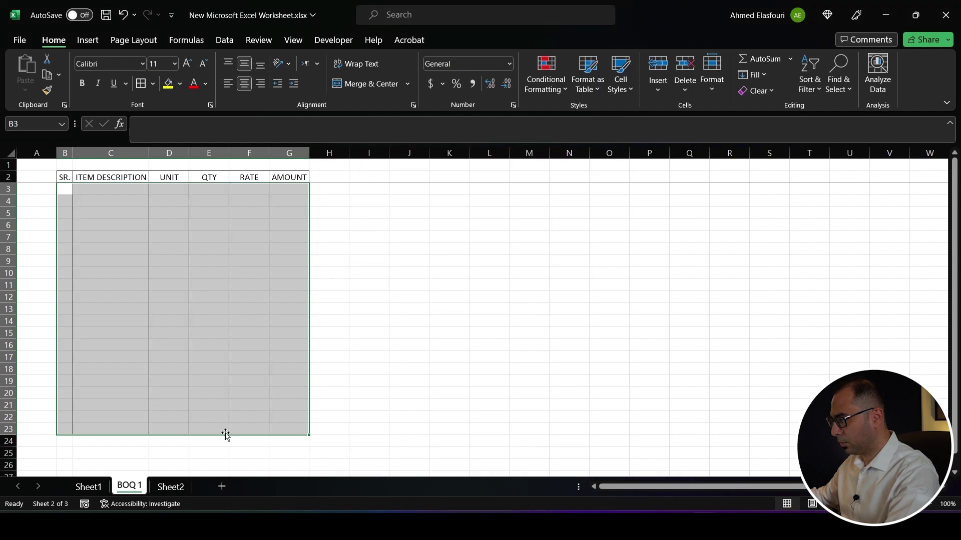
# Step: Add top and bottom borders to the last table row B23:G23
pyautogui.moveTo(65, 430); pyautogui.dragTo(297, 424)
pyautogui.click(152, 83)
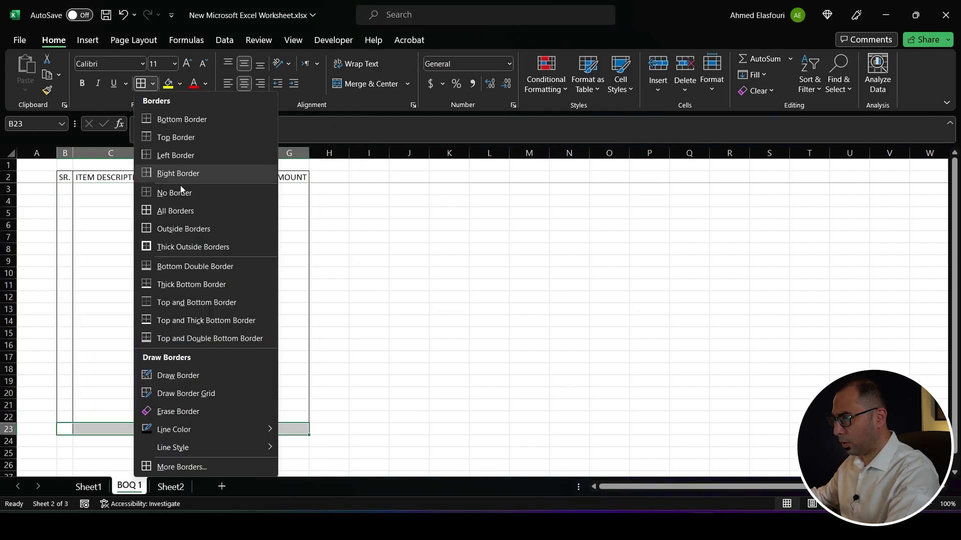
pyautogui.click(142, 320)
# Step: Narrow column A to a thin margin and widen the ITEM DESCRIPTION column
pyautogui.click(117, 330)
pyautogui.moveTo(57, 153); pyautogui.dragTo(24, 153)
pyautogui.moveTo(116, 153); pyautogui.dragTo(176, 152)
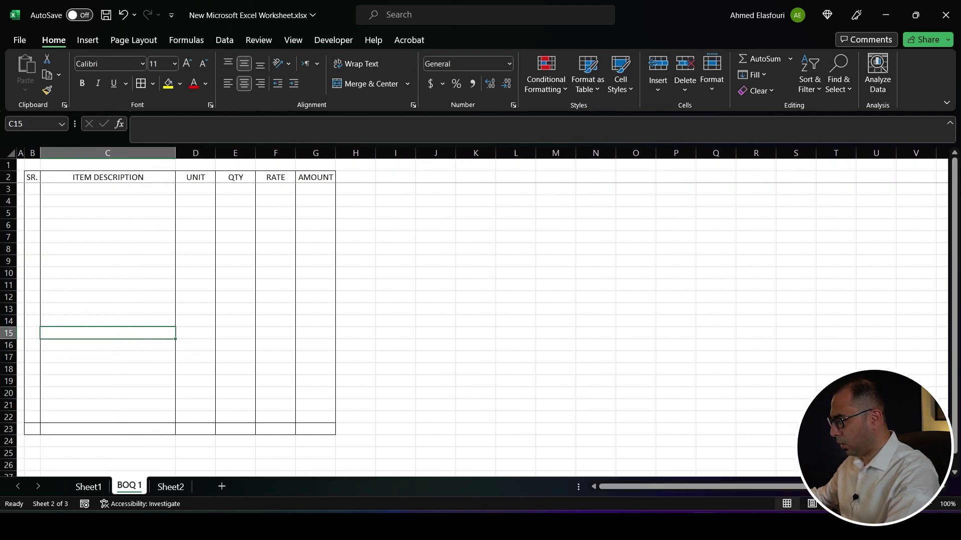
# Step: In Page Break Preview, extend the print area to include a narrow column H margin and save the workbook
pyautogui.click(836, 504)
pyautogui.scroll(2, 161, 274)
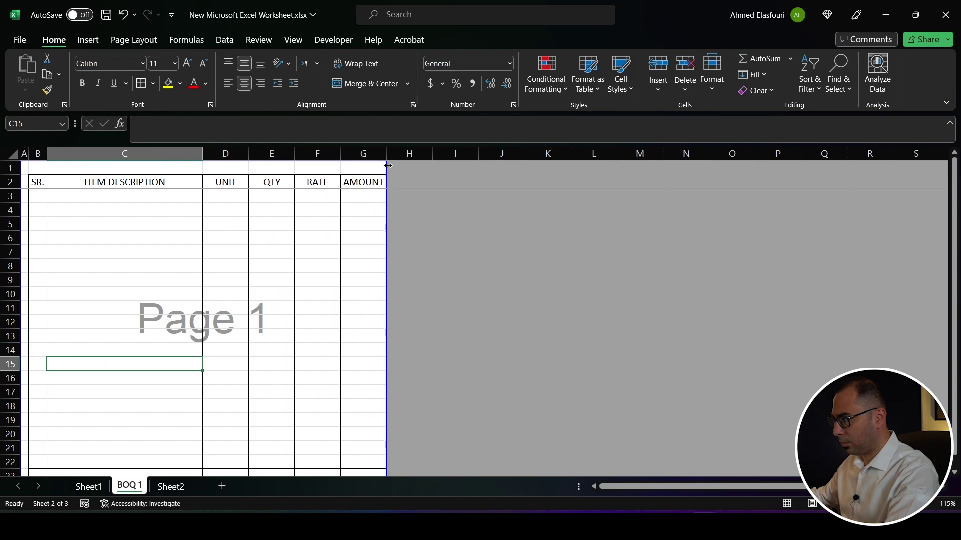
pyautogui.moveTo(388, 165)
pyautogui.mouseDown()
pyautogui.moveTo(416, 199)
pyautogui.moveTo(413, 155)
pyautogui.moveTo(397, 155)
pyautogui.mouseUp()
pyautogui.click(368, 208)
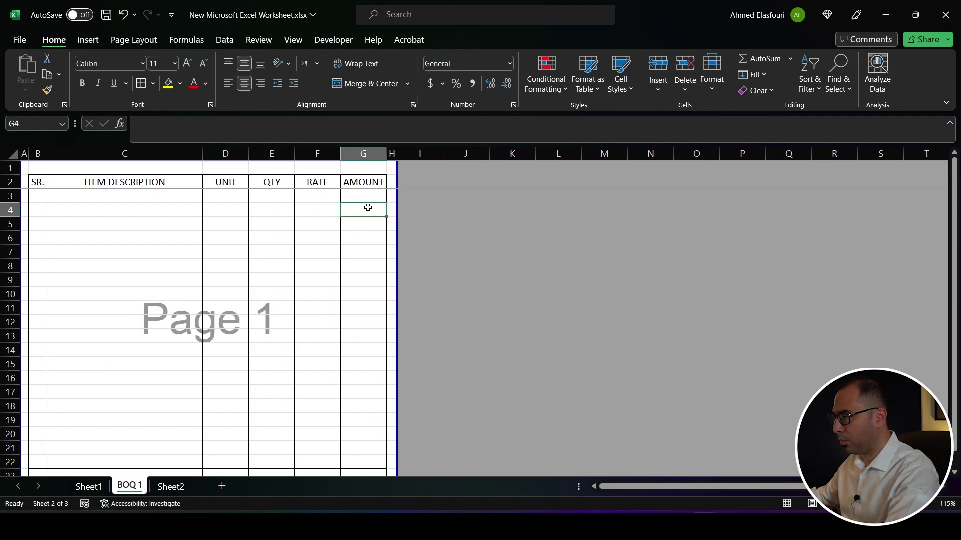
pyautogui.hotkey('ctrl', 's')
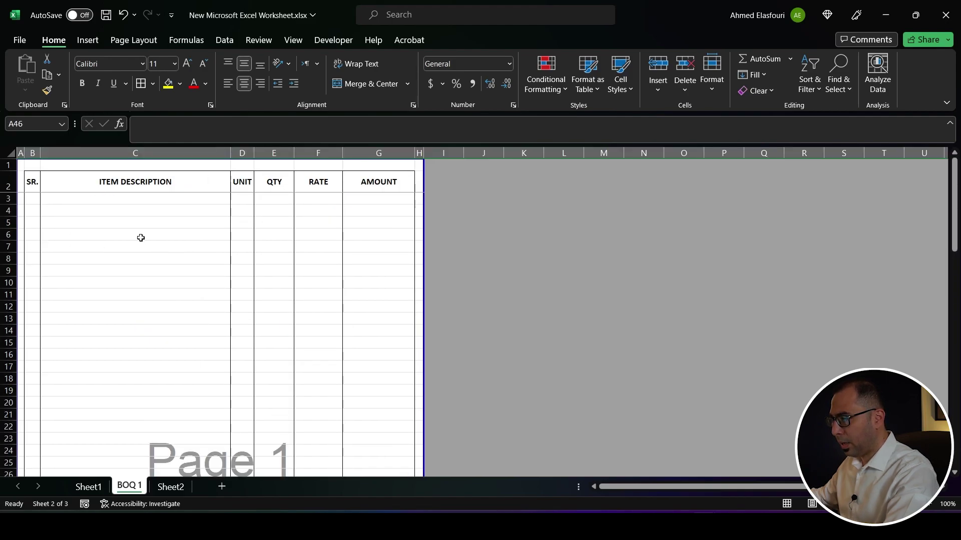
# Step: Enter the division heading DIV 03 CONCRETE WORKS in C4 of the ITEM DESCRIPTION column
pyautogui.click(123, 227)
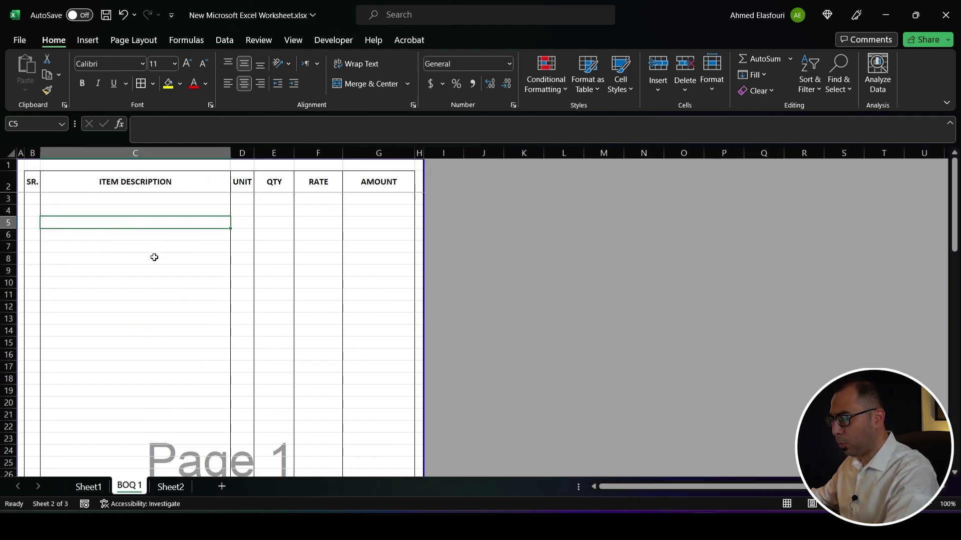
pyautogui.scroll(-10, 165, 270)
pyautogui.scroll(10, 165, 275)
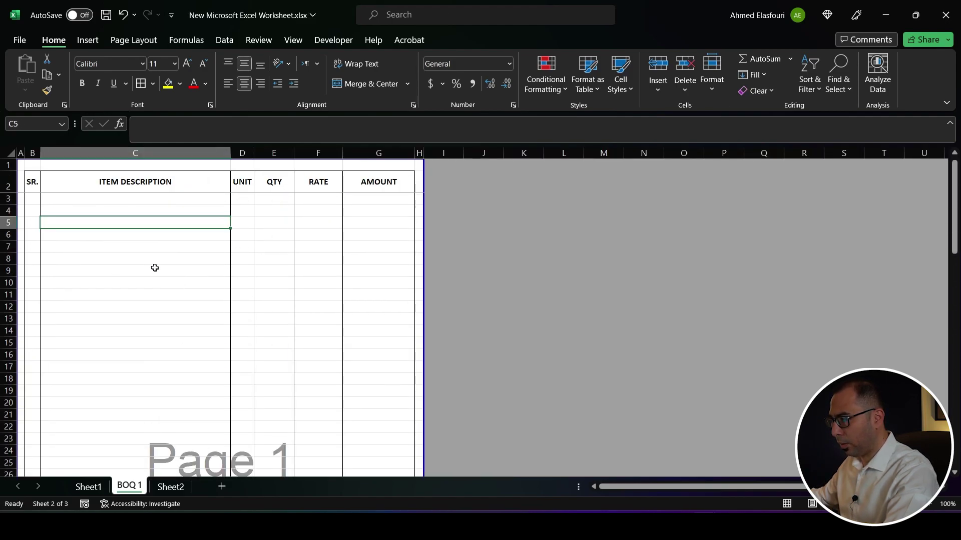
pyautogui.click(66, 208)
pyautogui.write('DIV')
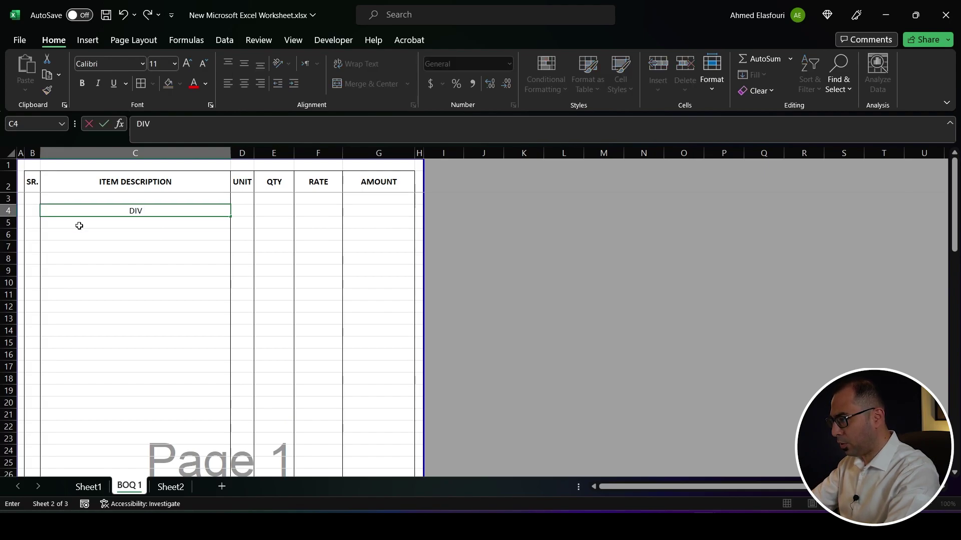
pyautogui.write(' 03 CONCRETE WORKS')
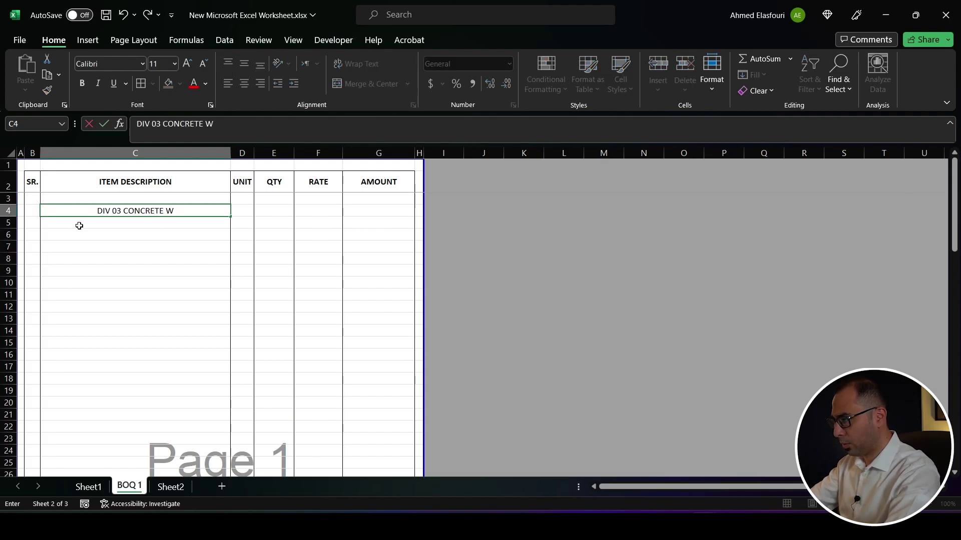
# Step: Left-align column C and centre its ITEM DESCRIPTION heading in C2
pyautogui.click(135, 152)
pyautogui.click(227, 83)
pyautogui.click(145, 180)
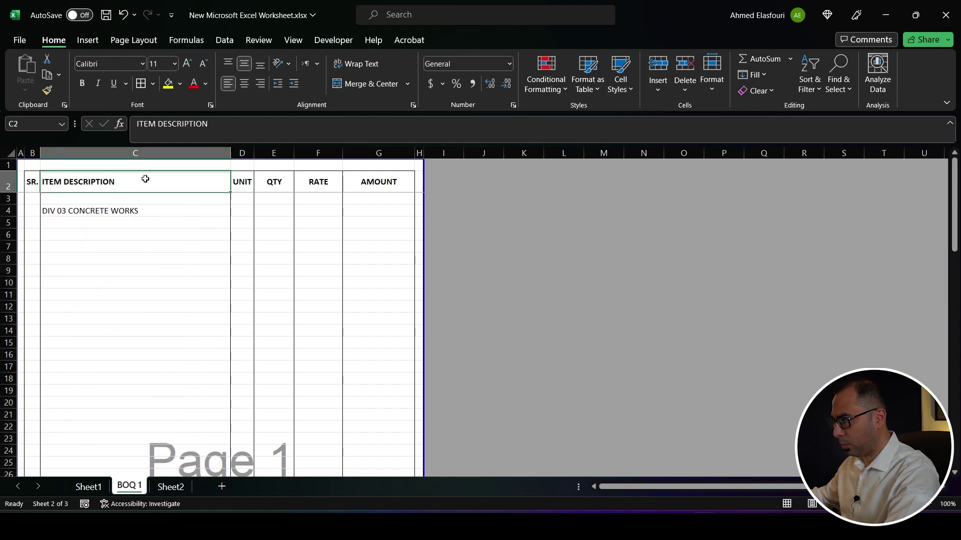
pyautogui.click(245, 83)
# Step: Make the DIV 03 CONCRETE WORKS row bold and underlined
pyautogui.click(9, 211)
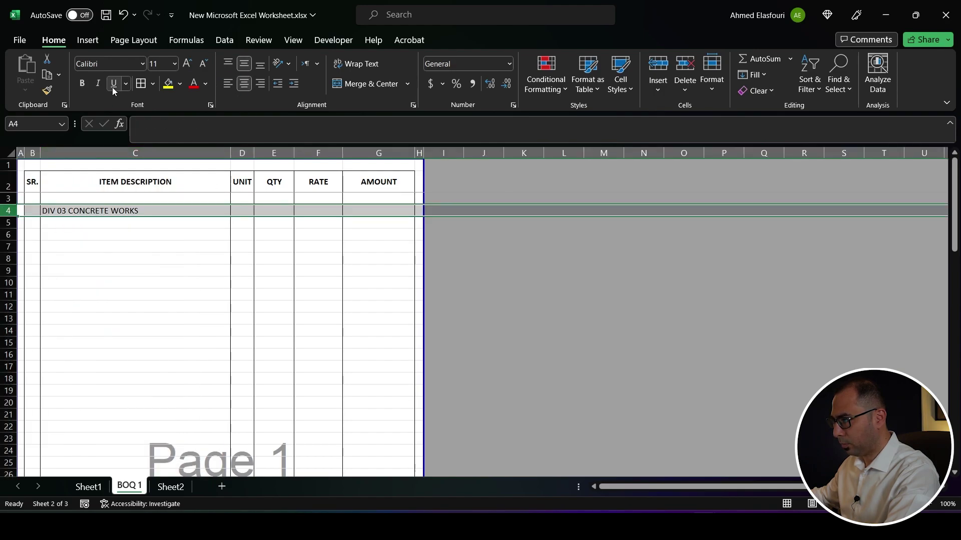
pyautogui.click(113, 84)
pyautogui.click(81, 84)
# Step: Enter the section headings POURED CONCRETE in C6, STEEL REINFORCEMENT in C9 and FORMWORK in C13
pyautogui.click(70, 235)
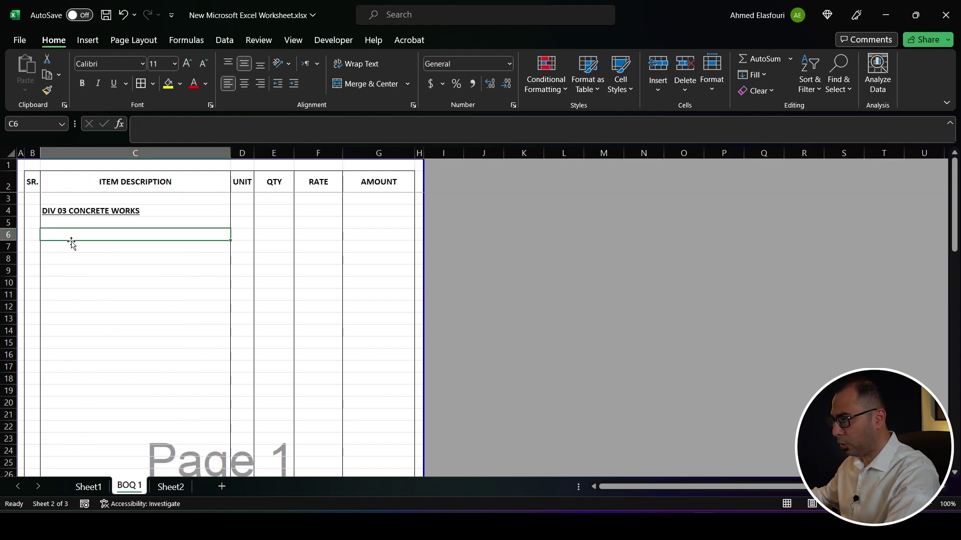
pyautogui.write('POURED')
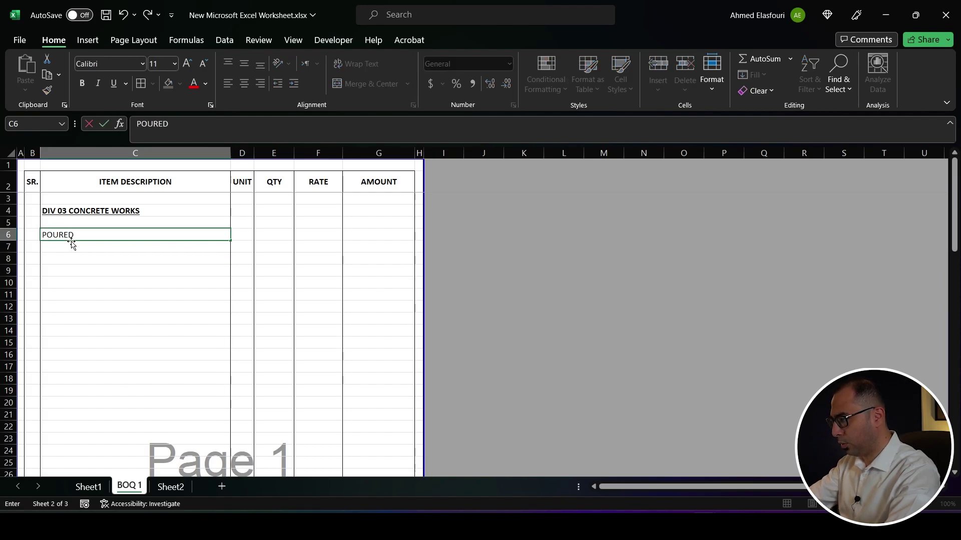
pyautogui.write(' CONCRETE')
pyautogui.click(64, 281)
pyautogui.click(65, 270)
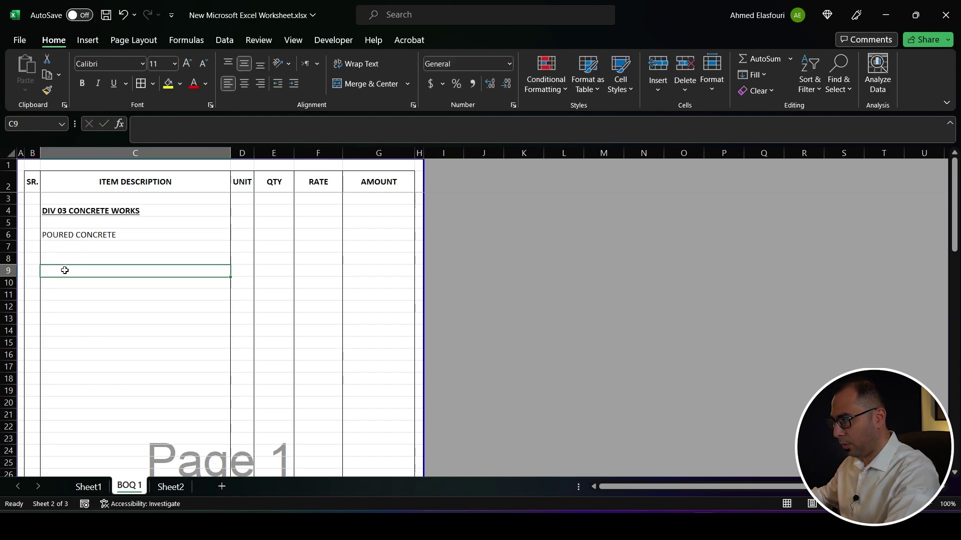
pyautogui.write('STEEL REINFORCEMENT')
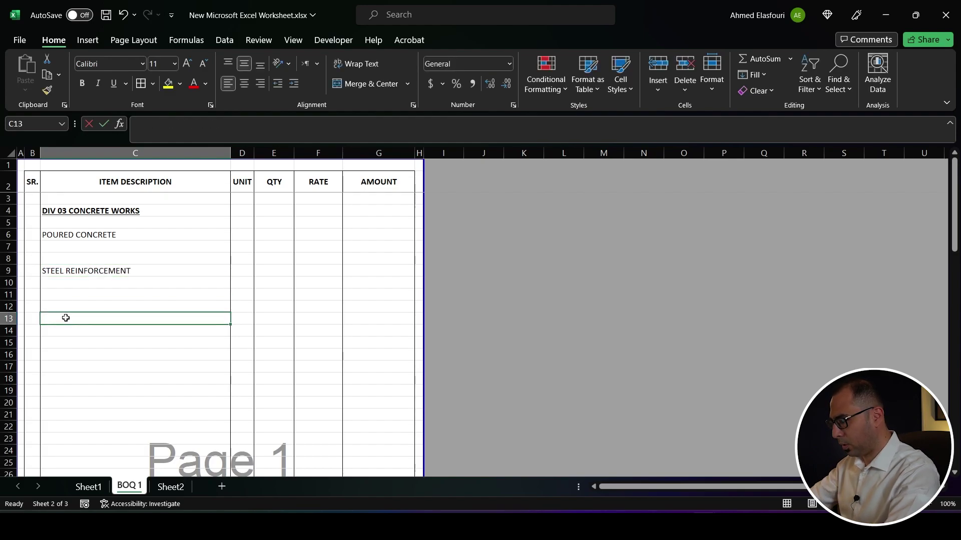
pyautogui.write('FORMWORK')
# Step: Make the three section heading rows 6, 9 and 13 underlined and bold
pyautogui.click(8, 235)
pyautogui.keyDown('ctrl'); pyautogui.click(8, 271); pyautogui.keyUp('ctrl')
pyautogui.keyDown('ctrl'); pyautogui.click(8, 319); pyautogui.keyUp('ctrl')
pyautogui.click(113, 83)
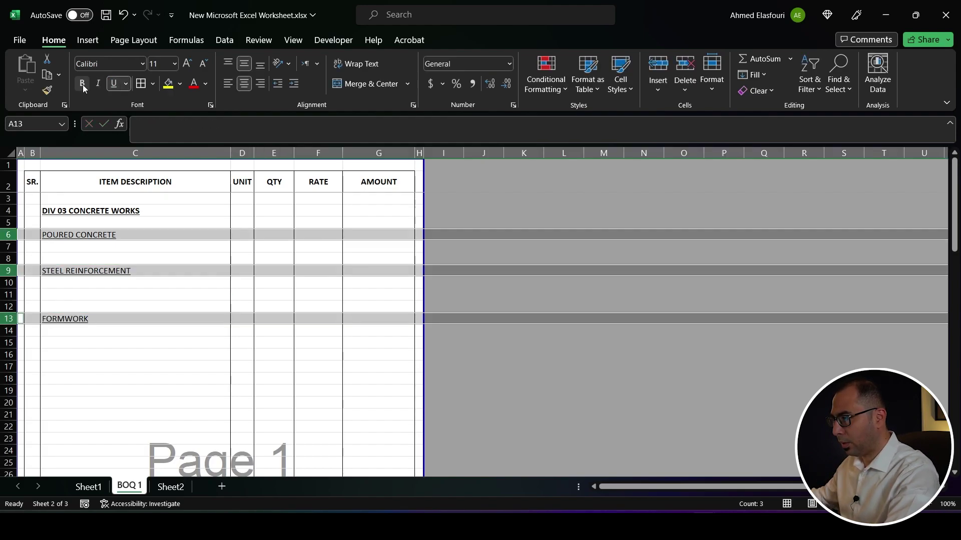
pyautogui.click(83, 83)
# Step: Insert five blank rows at row 8, between the POURED CONCRETE and STEEL REINFORCEMENT headings
pyautogui.click(128, 259)
pyautogui.click(8, 258)
pyautogui.hotkey('ctrl', 'shift', '+')
pyautogui.hotkey('ctrl', 'shift', '+')
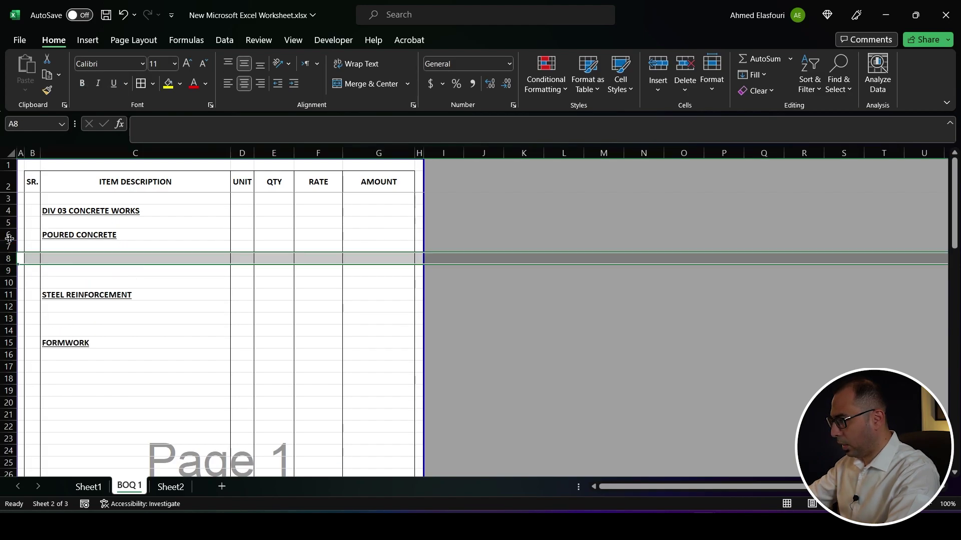
pyautogui.hotkey('ctrl', 'shift', '+')
pyautogui.hotkey('ctrl', 'shift', '+')
pyautogui.hotkey('ctrl', 'shift', '+')
# Step: List the items PCC and Foundations in C8 and C9 under POURED CONCRETE, following the item order on Sheet1
pyautogui.click(94, 255)
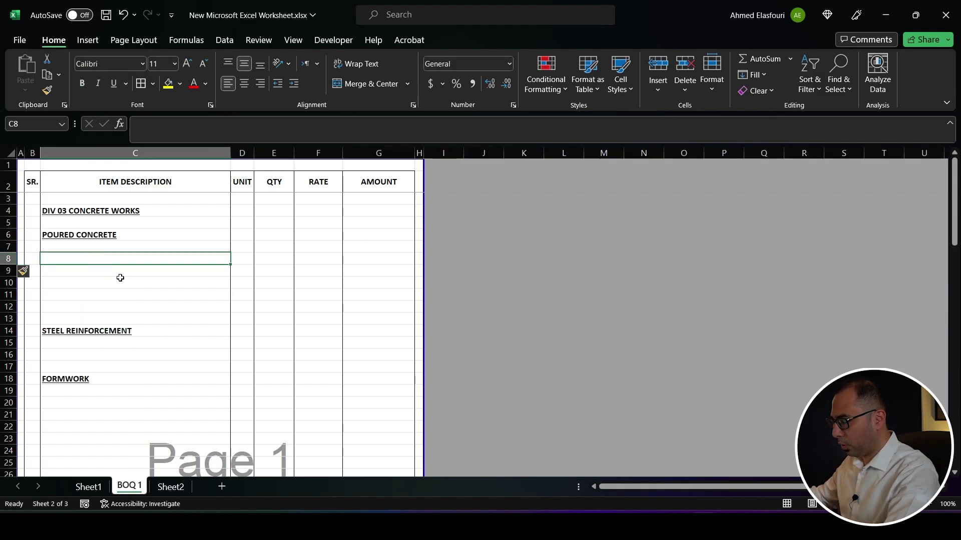
pyautogui.write('PCC')
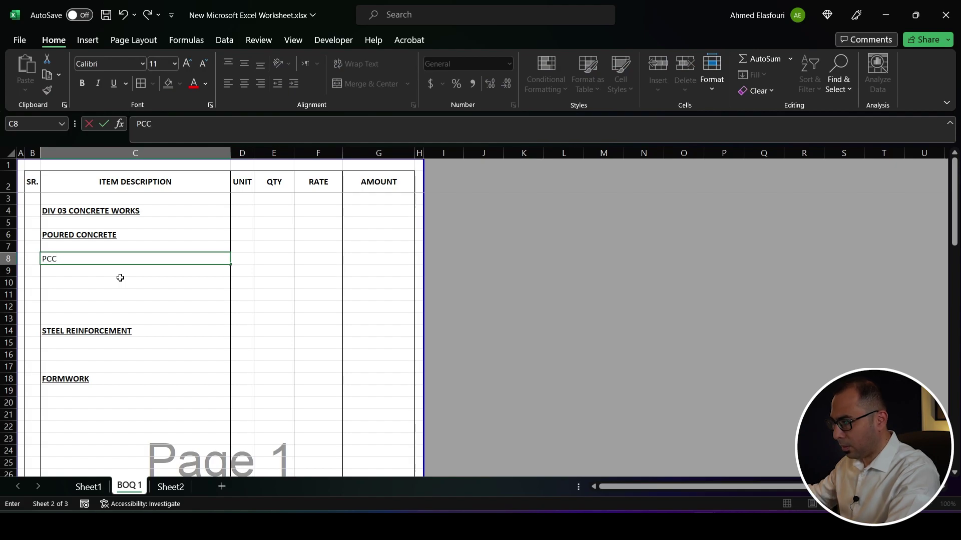
pyautogui.press('Return')
pyautogui.click(88, 487)
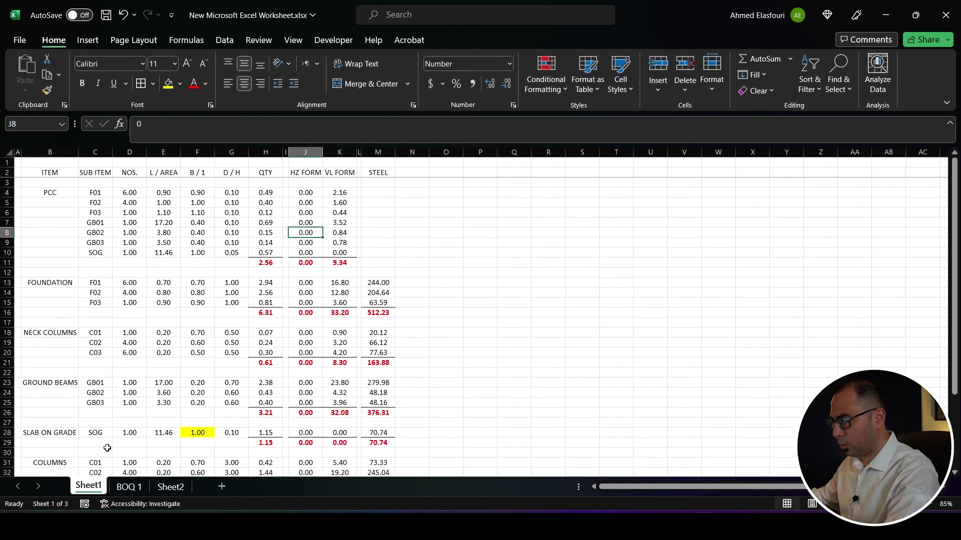
pyautogui.click(129, 487)
pyautogui.write('Fo')
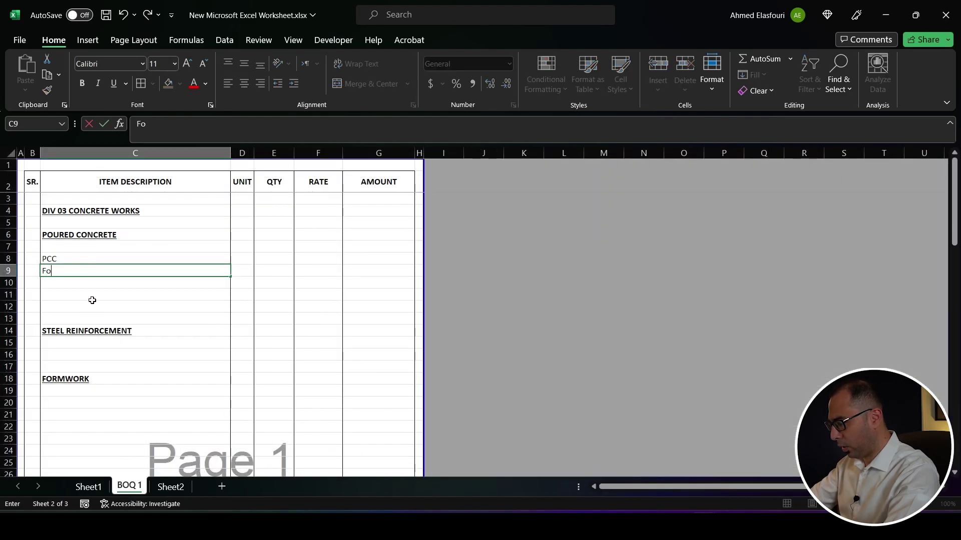
pyautogui.write('undations')
pyautogui.press('Return')
# Step: Add Neck columns, Ground beams and Slab on grade in C10:C12, checking the item names against Sheet1
pyautogui.write('Ne')
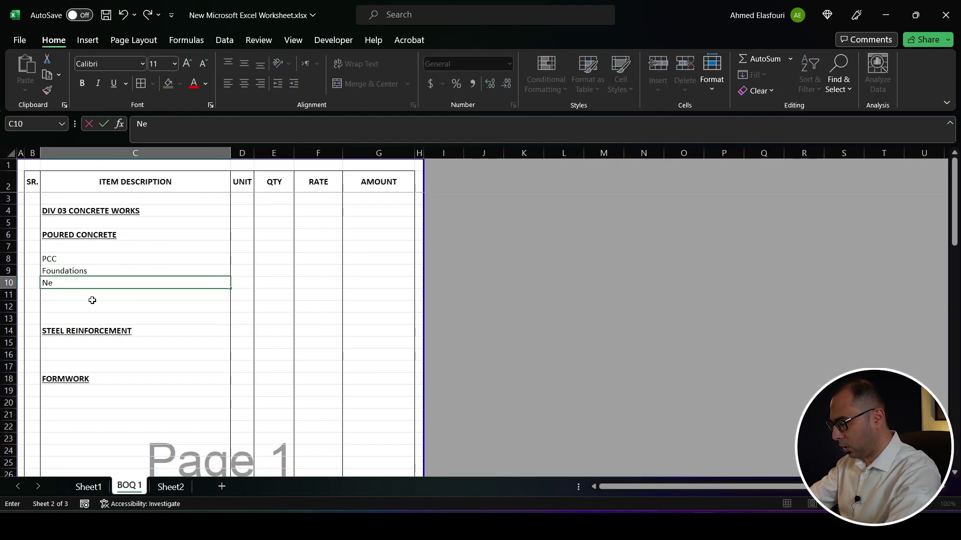
pyautogui.write('ck columns')
pyautogui.press('Return')
pyautogui.write('Grou')
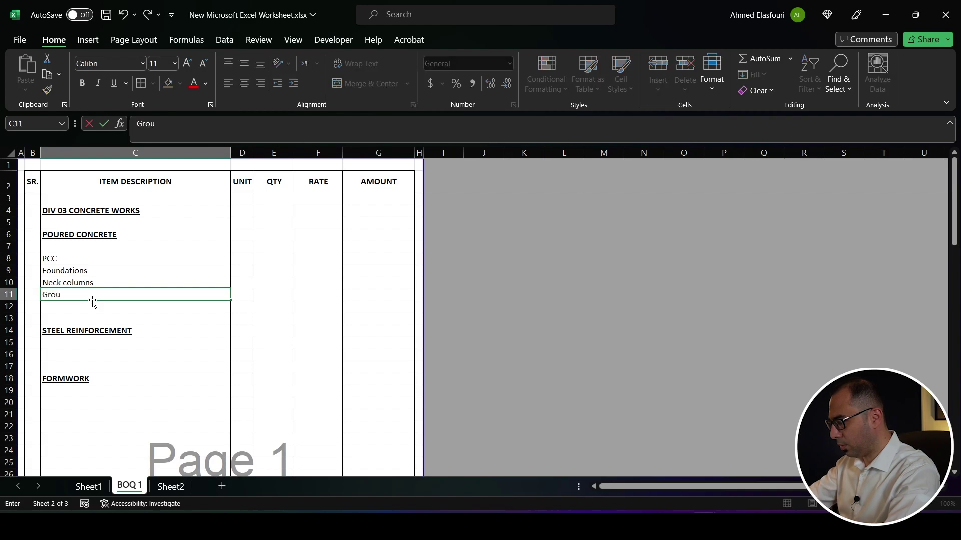
pyautogui.write('nd beams')
pyautogui.press('Return')
pyautogui.hotkey('ctrl', 'pageup')
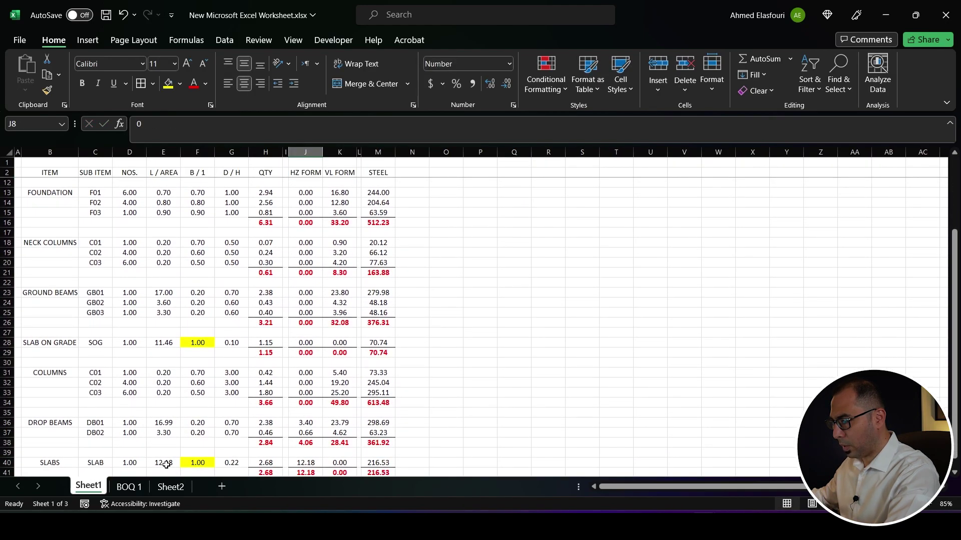
pyautogui.hotkey('ctrl', 'pagedown')
pyautogui.write('Slab on grade')
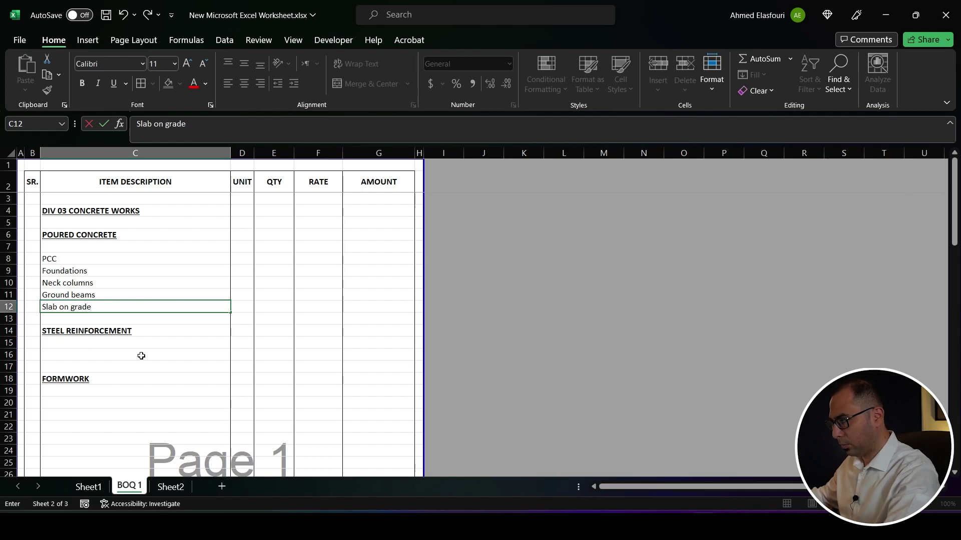
# Step: Insert two rows above the POURED CONCRETE section and enter the heading SUBSTRUCTURE in C6
pyautogui.click(8, 223)
pyautogui.hotkey('ctrl', 'shift', '=')
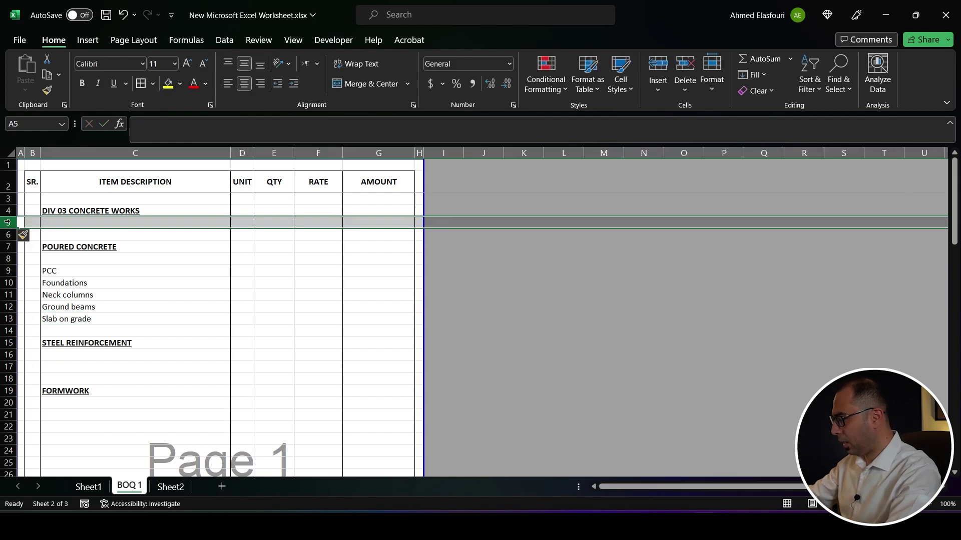
pyautogui.hotkey('ctrl', 'shift', '=')
pyautogui.click(94, 237)
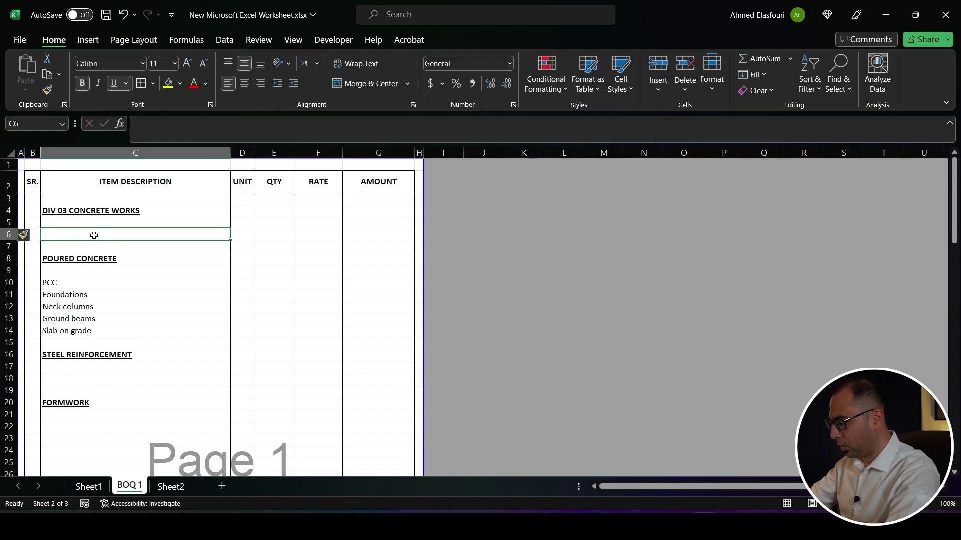
pyautogui.write('SUBSTRUCTURE')
# Step: Insert three blank rows at row 18 under the STEEL REINFORCEMENT heading
pyautogui.click(129, 283)
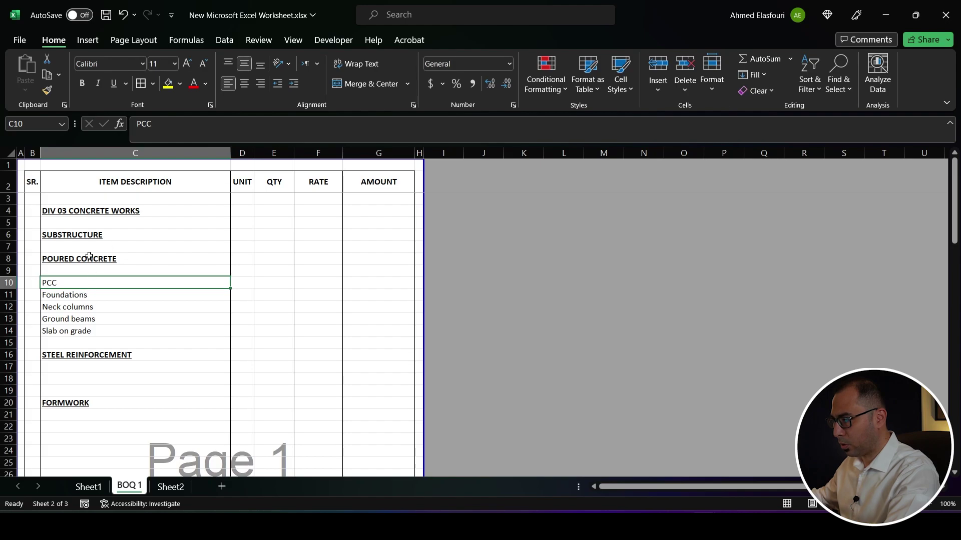
pyautogui.scroll(-2, 102, 343)
pyautogui.click(8, 307)
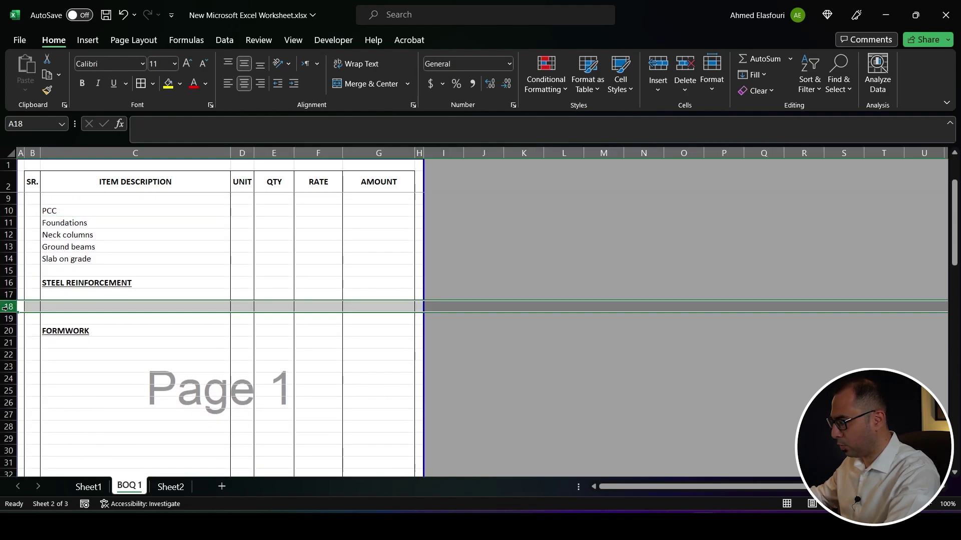
pyautogui.hotkey('ctrl', 'shift', '=')
pyautogui.hotkey('ctrl', 'shift', '=')
pyautogui.hotkey('ctrl', 'shift', '=')
# Step: Copy the items Foundations through Slab on grade from C11:C14 to C18 under STEEL REINFORCEMENT
pyautogui.scroll(2, 81, 296)
pyautogui.moveTo(82, 295); pyautogui.dragTo(93, 331)
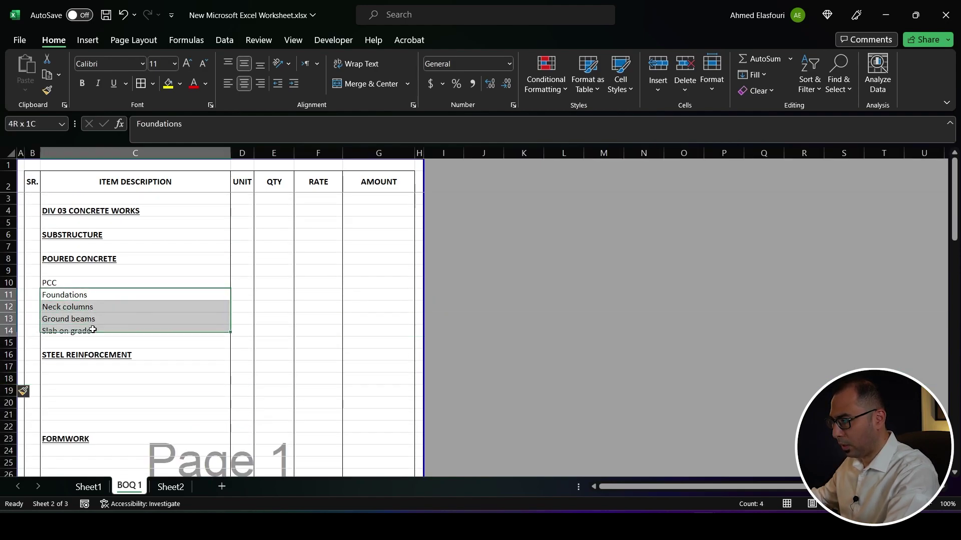
pyautogui.click(59, 282)
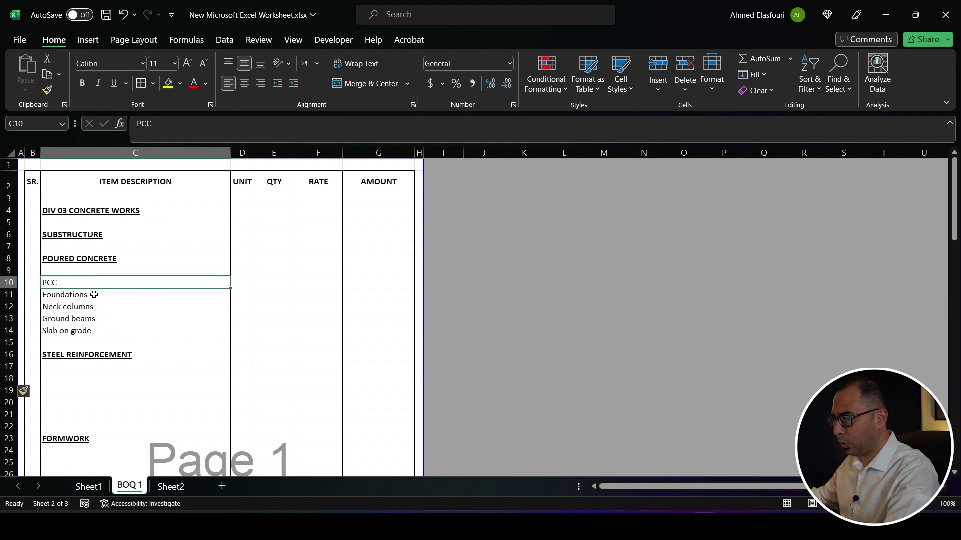
pyautogui.moveTo(93, 295); pyautogui.dragTo(91, 330)
pyautogui.hotkey('ctrl', 'c')
pyautogui.click(82, 379)
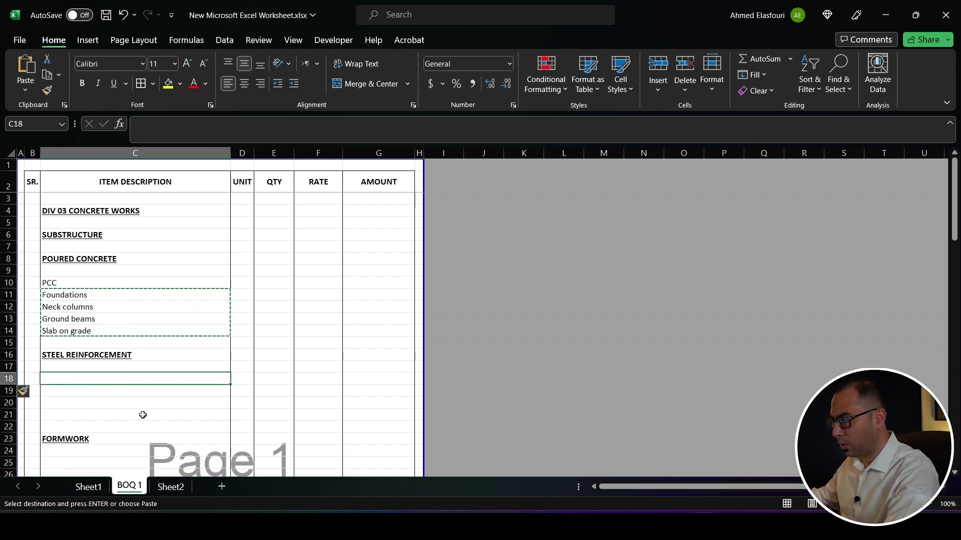
pyautogui.press('Return')
# Step: Copy the items PCC through Slab on grade from C10:C14 to C25 under FORMWORK
pyautogui.scroll(-1, 95, 316)
pyautogui.moveTo(62, 247); pyautogui.dragTo(74, 296)
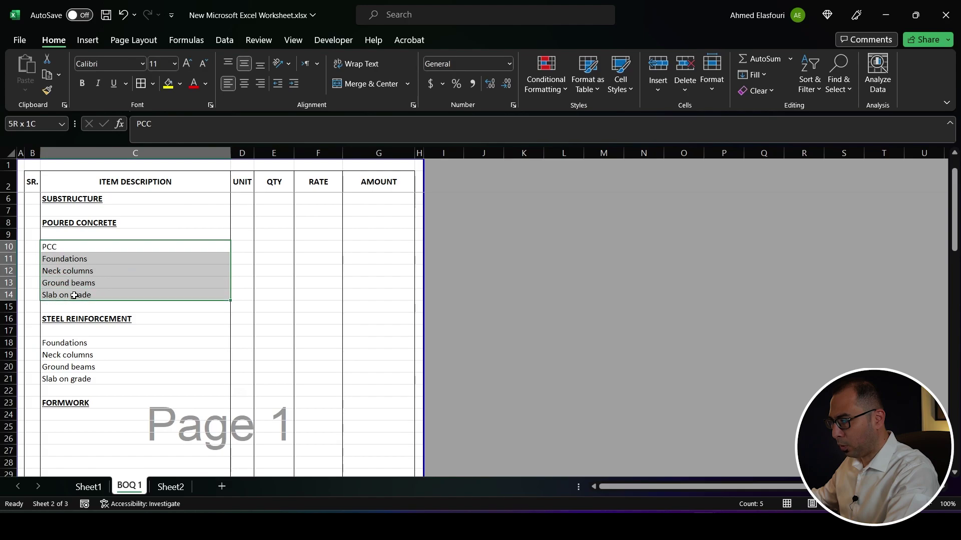
pyautogui.hotkey('ctrl', 'c')
pyautogui.scroll(-4, 95, 325)
pyautogui.click(63, 283)
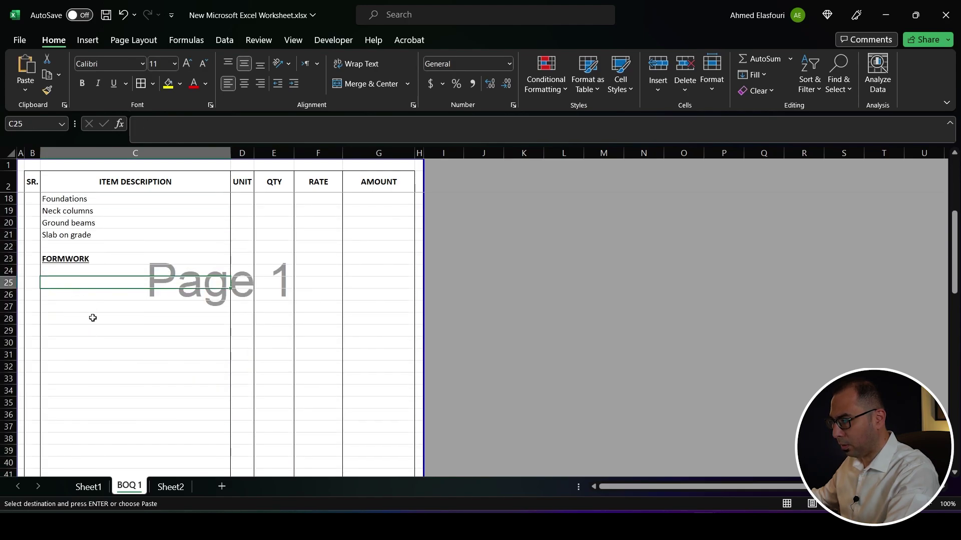
pyautogui.press('Return')
# Step: Enter the unit m3 for PCC in D10, with the 3 formatted as superscript
pyautogui.scroll(4, 180, 268)
pyautogui.click(242, 248)
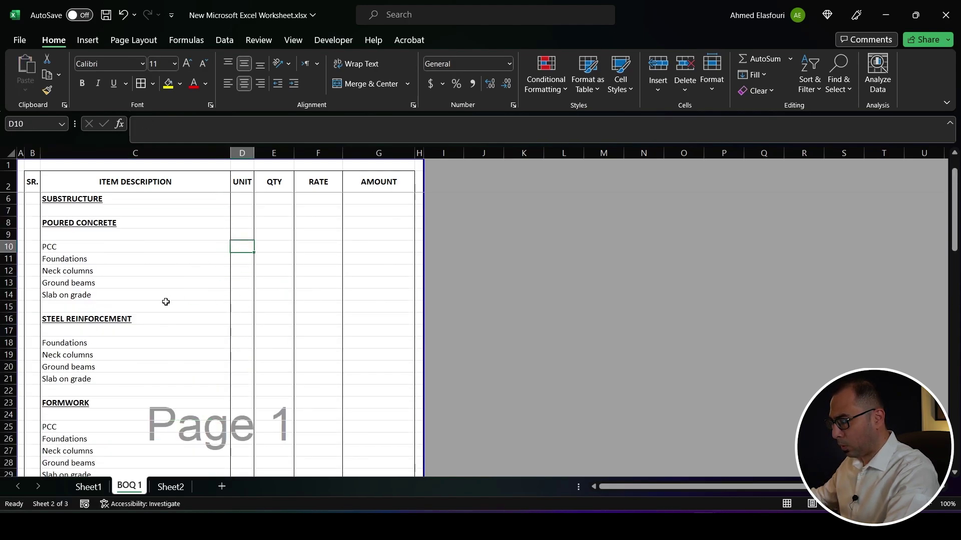
pyautogui.write('M3')
pyautogui.press('F2')
pyautogui.hotkey('shift', 'Left')
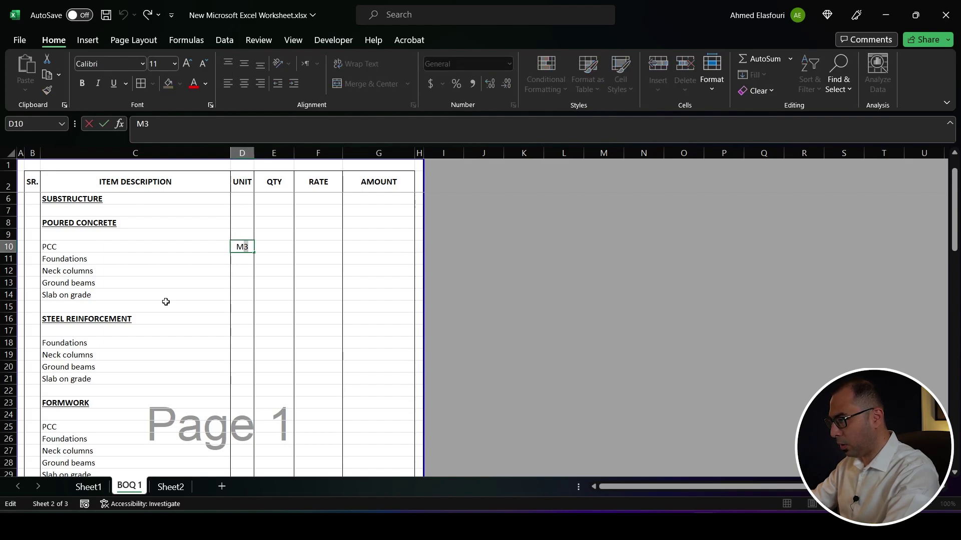
pyautogui.hotkey('ctrl', '1')
pyautogui.hotkey('alt', 'e')
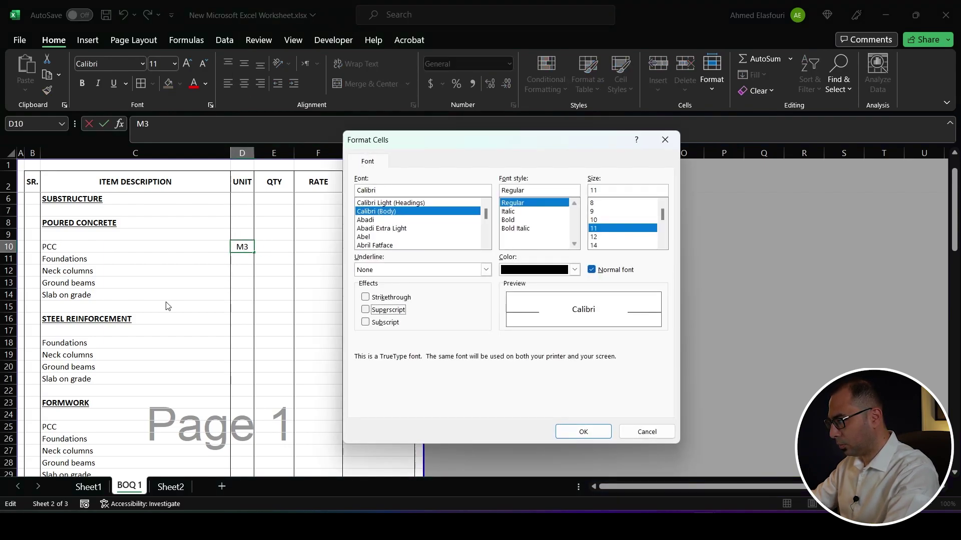
pyautogui.press('Return')
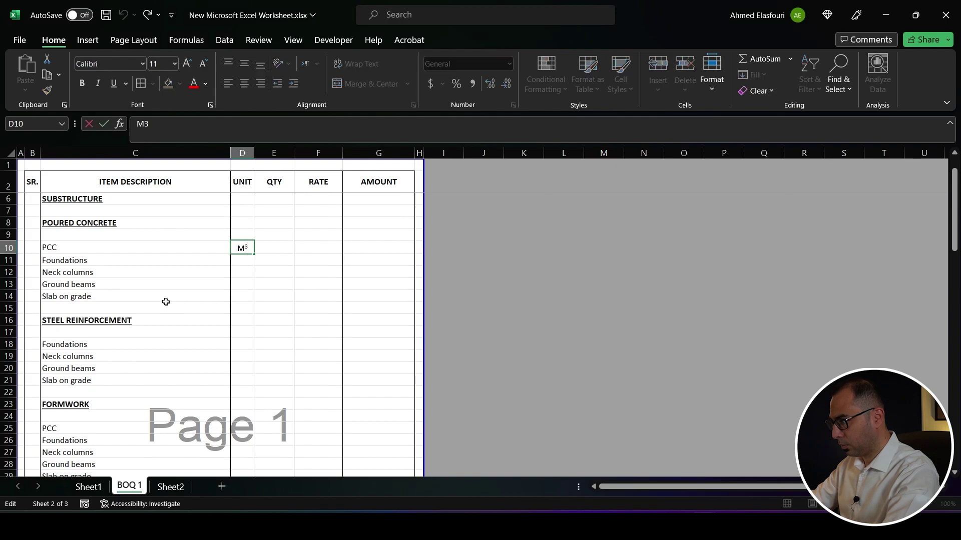
pyautogui.press('Return')
pyautogui.press('Up')
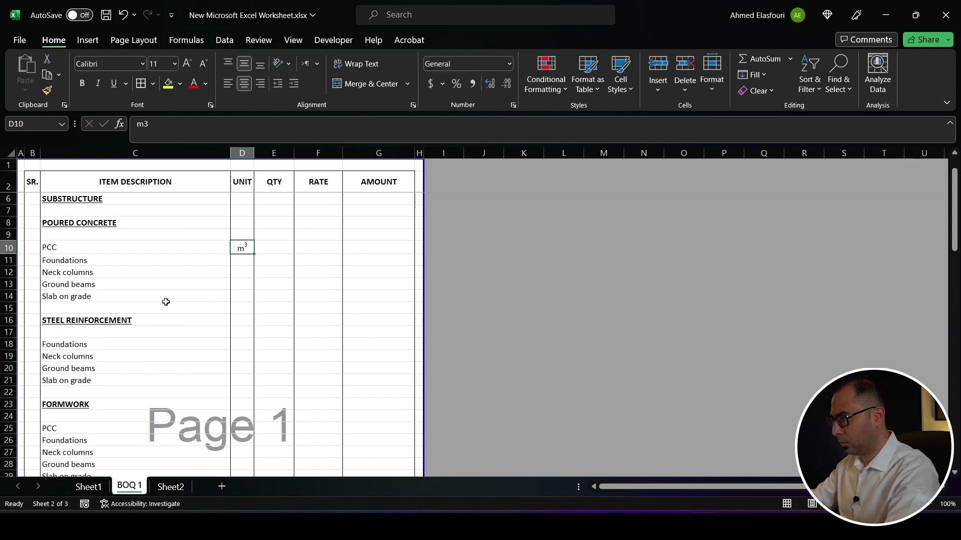
# Step: Copy the m³ unit from D10 to D11:D14 for the remaining POURED CONCRETE items
pyautogui.hotkey('ctrl', 'c')
pyautogui.press('Down')
pyautogui.hotkey('shift', 'Down')
pyautogui.hotkey('shift', 'Down')
pyautogui.hotkey('shift', 'Down')
pyautogui.hotkey('ctrl', 'v')
# Step: Enter the unit kg in D18 and copy it to D19:D21 for the STEEL REINFORCEMENT items
pyautogui.press('Down')
pyautogui.press('Down')
pyautogui.press('Down')
pyautogui.press('Down')
pyautogui.press('Down')
pyautogui.press('Down')
pyautogui.press('Down')
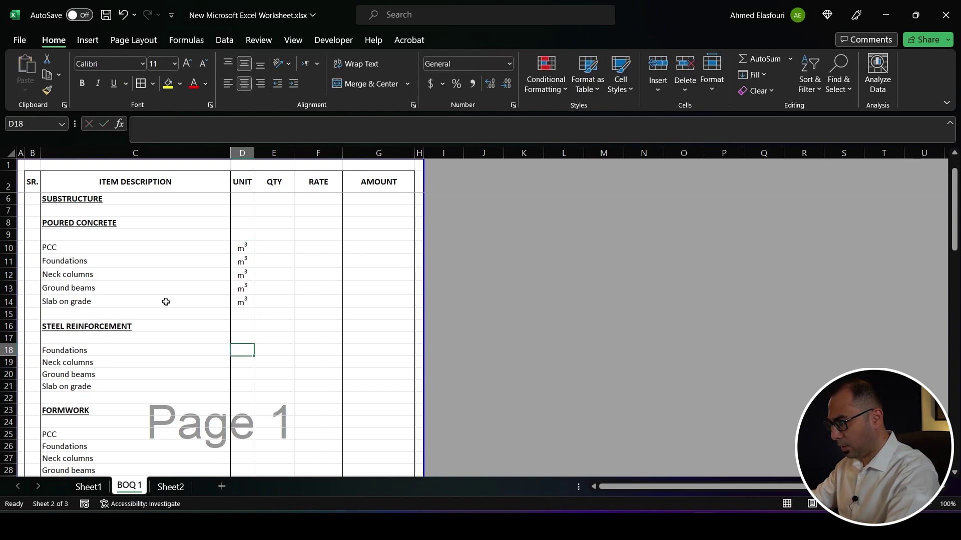
pyautogui.write('kg')
pyautogui.press('Return')
pyautogui.press('Up')
pyautogui.hotkey('ctrl', 'c')
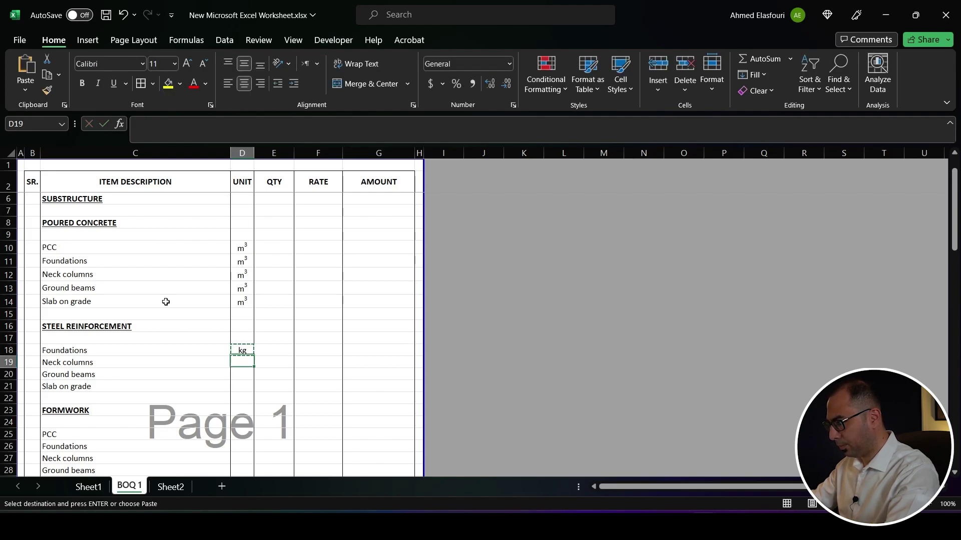
pyautogui.press('Down')
pyautogui.hotkey('shift', 'Down')
pyautogui.hotkey('shift', 'Down')
pyautogui.hotkey('ctrl', 'v')
# Step: Copy the m³ unit from D14 to D25:D29 beside the FORMWORK items
pyautogui.press('Up')
pyautogui.press('Up')
pyautogui.press('Up')
pyautogui.press('Up')
pyautogui.press('Up')
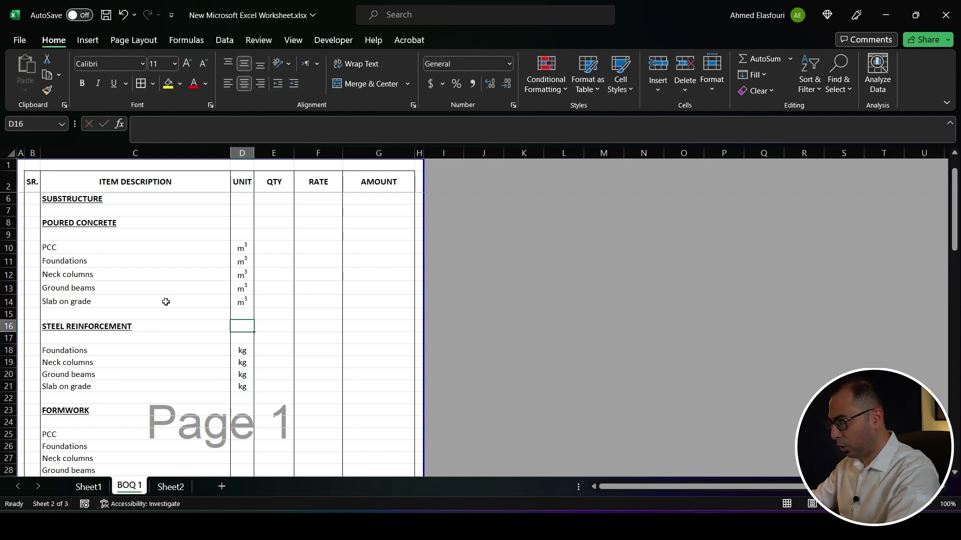
pyautogui.hotkey('ctrl', 'c')
pyautogui.press('Down')
pyautogui.press('Down')
pyautogui.press('Down')
pyautogui.press('Down')
pyautogui.press('Down')
pyautogui.press('Down')
pyautogui.press('Down')
pyautogui.press('Down')
pyautogui.press('Down')
pyautogui.press('Down')
pyautogui.press('Down')
pyautogui.hotkey('shift', 'Down')
pyautogui.hotkey('shift', 'Down')
pyautogui.hotkey('shift', 'Down')
pyautogui.hotkey('shift', 'Down')
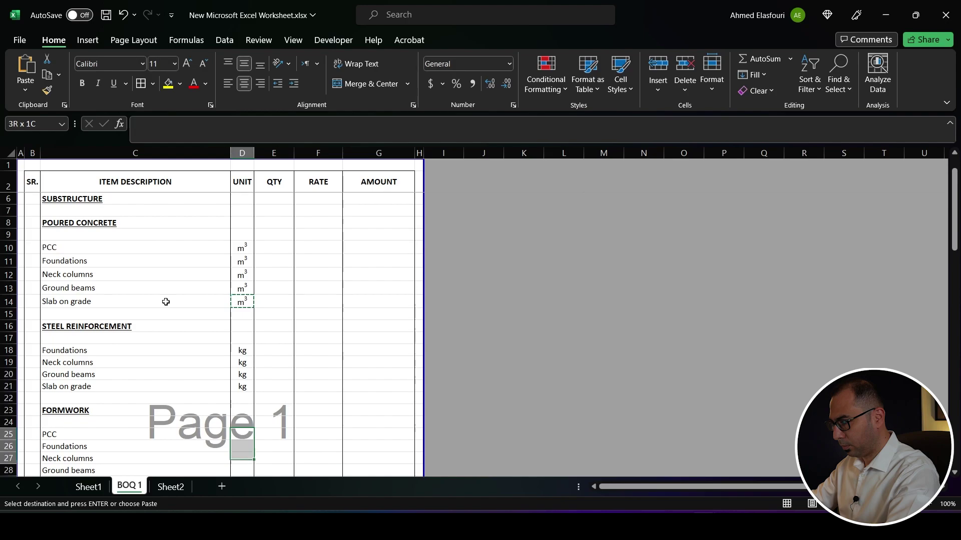
pyautogui.hotkey('ctrl', 'v')
# Step: Change the FORMWORK unit in D25 to m² and copy it to D26:D29
pyautogui.click(248, 399)
pyautogui.press('F2')
pyautogui.press('BackSpace')
pyautogui.write('2')
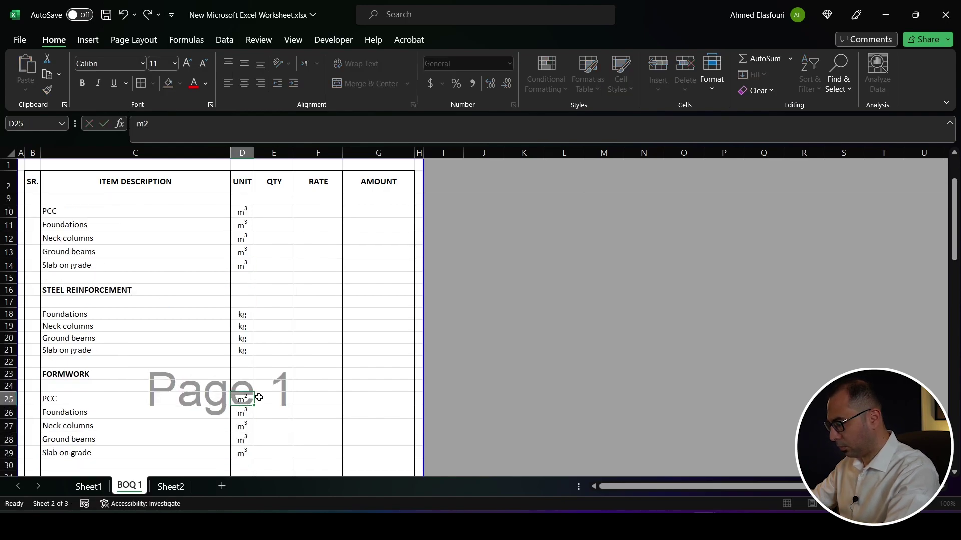
pyautogui.hotkey('ctrl', 'Return')
pyautogui.hotkey('ctrl', 'c')
pyautogui.press('Down')
pyautogui.hotkey('shift', 'Down')
pyautogui.hotkey('shift', 'Down')
pyautogui.hotkey('shift', 'Down')
pyautogui.press('Return')
pyautogui.click(145, 350)
pyautogui.scroll(2, 148, 321)
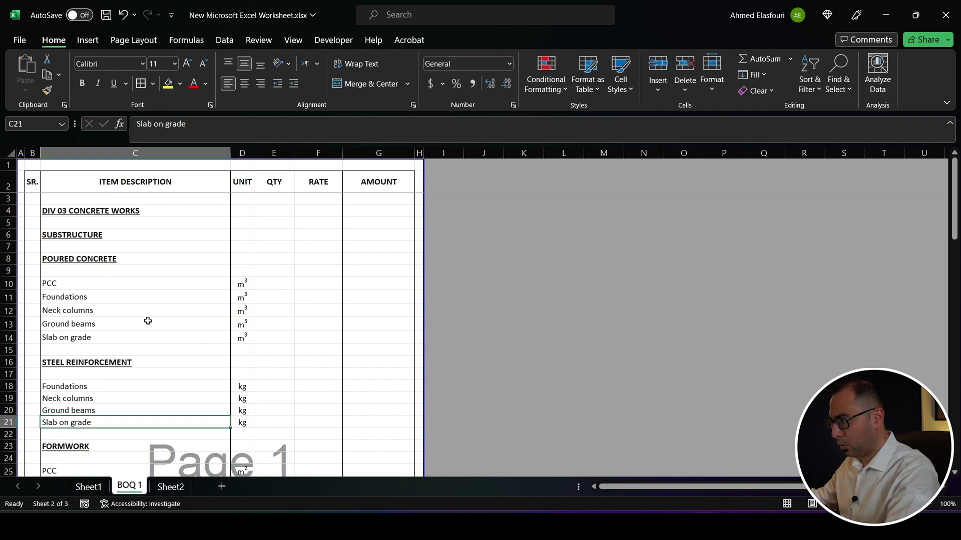
# Step: Enter the heading SUPERSTRUCTURE in C31 and make row 31 bold and underlined
pyautogui.scroll(-7, 96, 237)
pyautogui.click(63, 300)
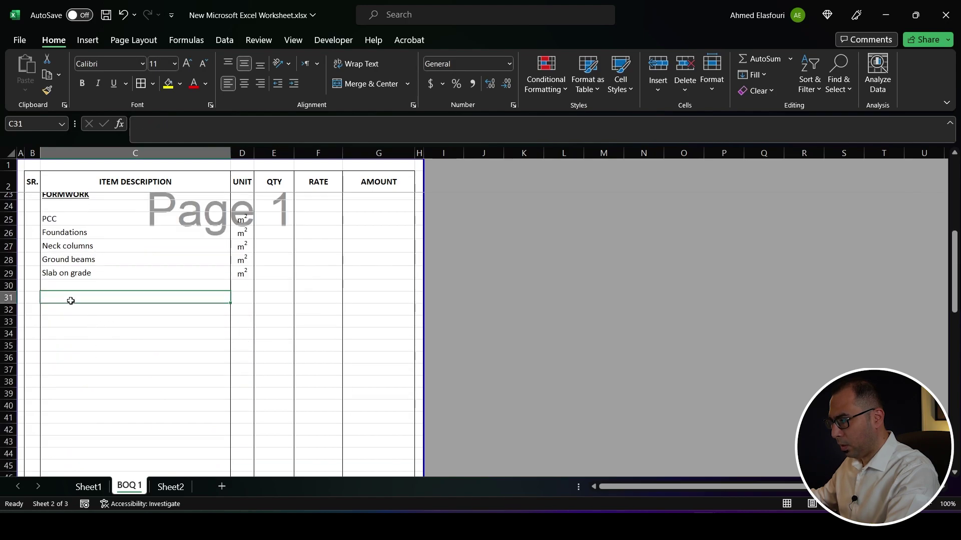
pyautogui.write('SUPERSTRUCTURE')
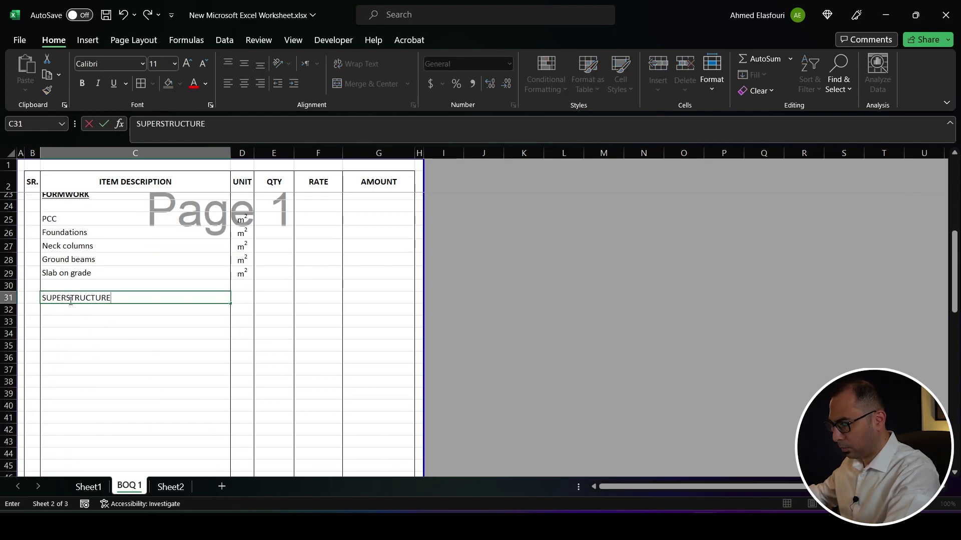
pyautogui.hotkey('ctrl', 'Return')
pyautogui.hotkey('shift', 'space')
pyautogui.hotkey('ctrl', 'b')
pyautogui.hotkey('ctrl', 'u')
# Step: Copy the POURED CONCRETE heading from C8 to C33 under SUPERSTRUCTURE
pyautogui.scroll(6, 100, 250)
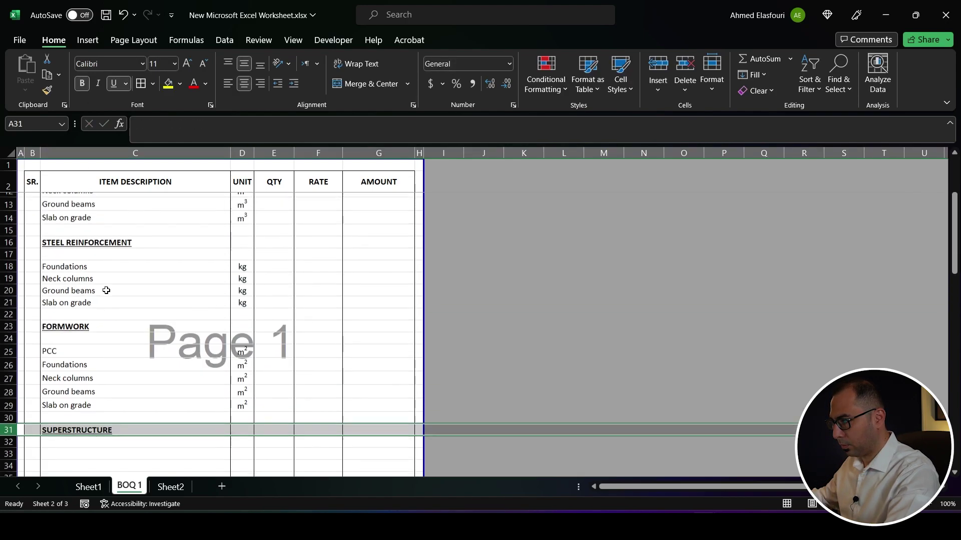
pyautogui.click(93, 224)
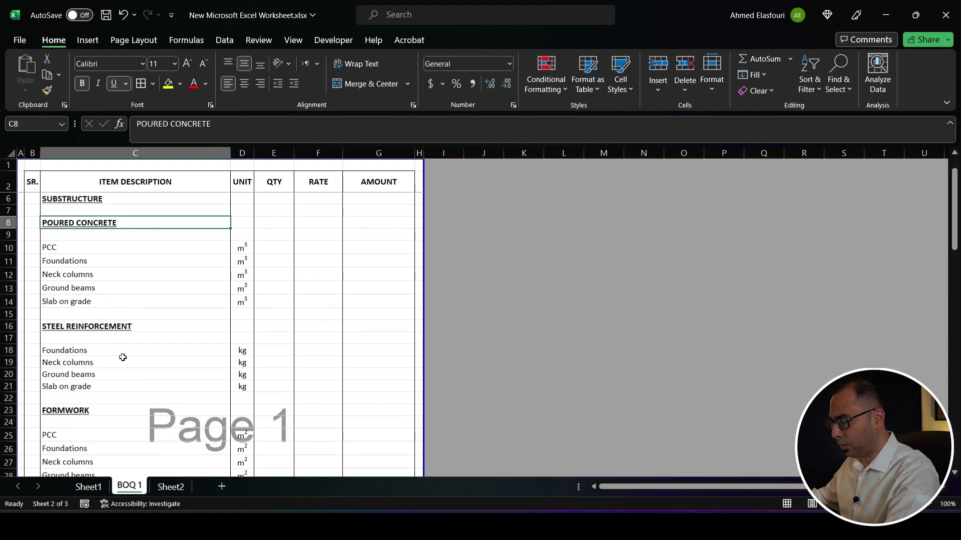
pyautogui.hotkey('ctrl', 'c')
pyautogui.scroll(-4, 123, 357)
pyautogui.click(75, 288)
pyautogui.press('Return')
# Step: Check the superstructure items on Sheet1 and enter Columns, Drop beams and Slabs in C35, C37 and C39 of BOQ 1
pyautogui.click(88, 486)
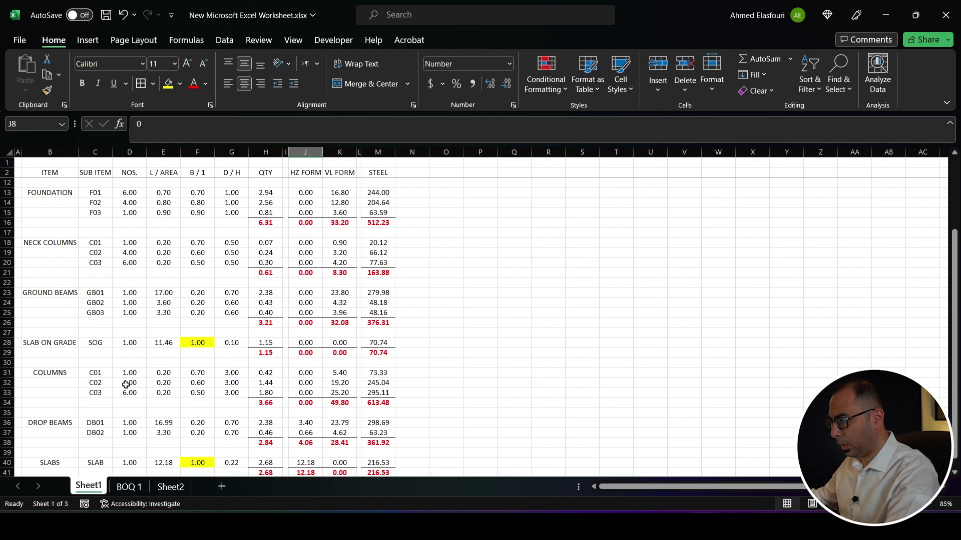
pyautogui.scroll(-4, 126, 385)
pyautogui.click(65, 252)
pyautogui.click(65, 303)
pyautogui.click(49, 343)
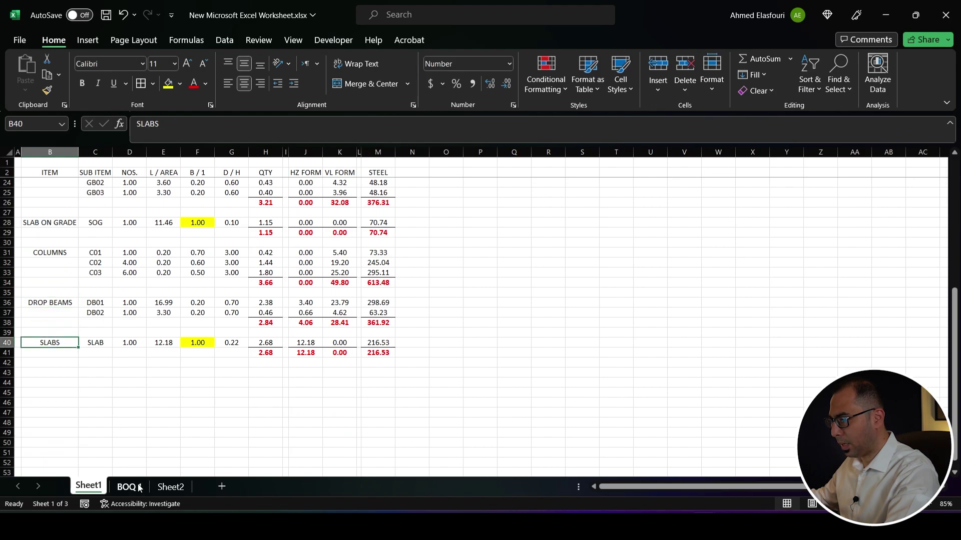
pyautogui.click(127, 486)
pyautogui.click(82, 309)
pyautogui.write('Columns')
pyautogui.press('Return')
pyautogui.press('Return')
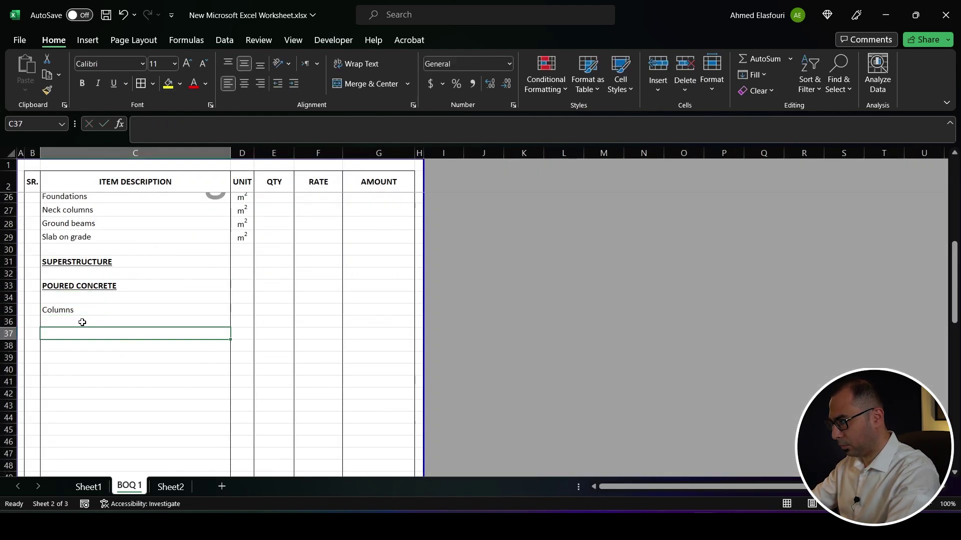
pyautogui.write('Drop beams')
pyautogui.press('Return')
pyautogui.press('Return')
pyautogui.write('Slabs')
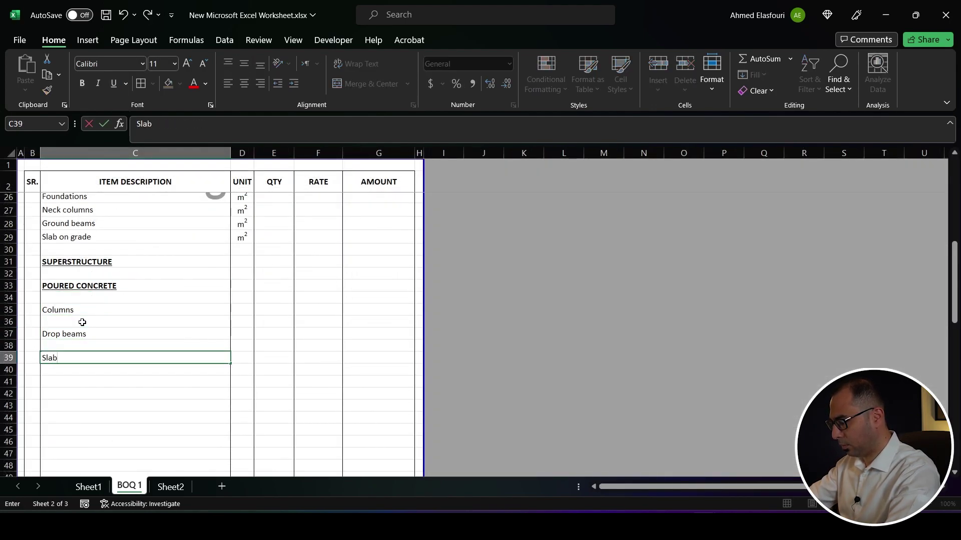
pyautogui.press('Return')
pyautogui.press('Return')
# Step: Copy the STEEL REINFORCEMENT heading from C16 to C41, below the superstructure's Slabs item
pyautogui.scroll(4, 79, 364)
pyautogui.scroll(-1, 80, 365)
pyautogui.scroll(2, 88, 281)
pyautogui.click(96, 256)
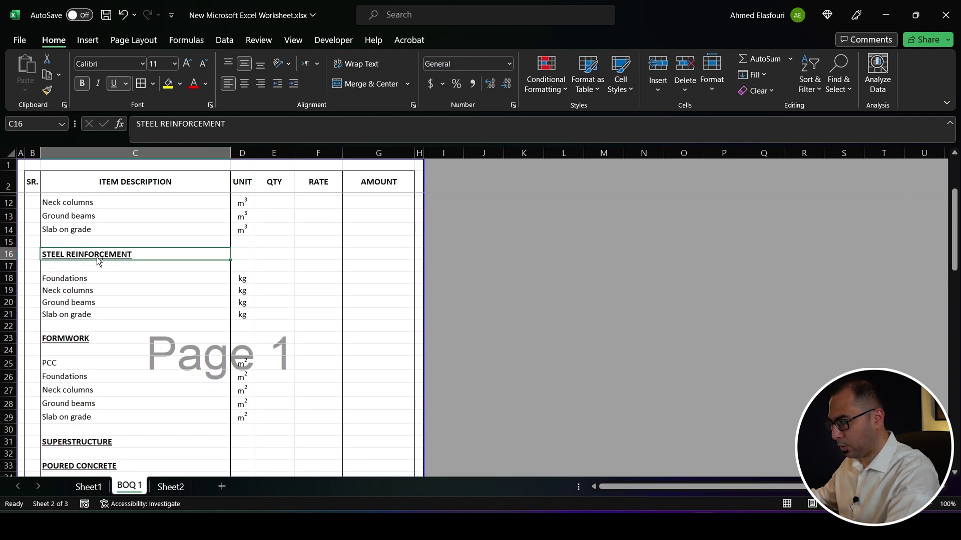
pyautogui.hotkey('ctrl', 'c')
pyautogui.scroll(-6, 83, 345)
pyautogui.click(83, 344)
pyautogui.press('Return')
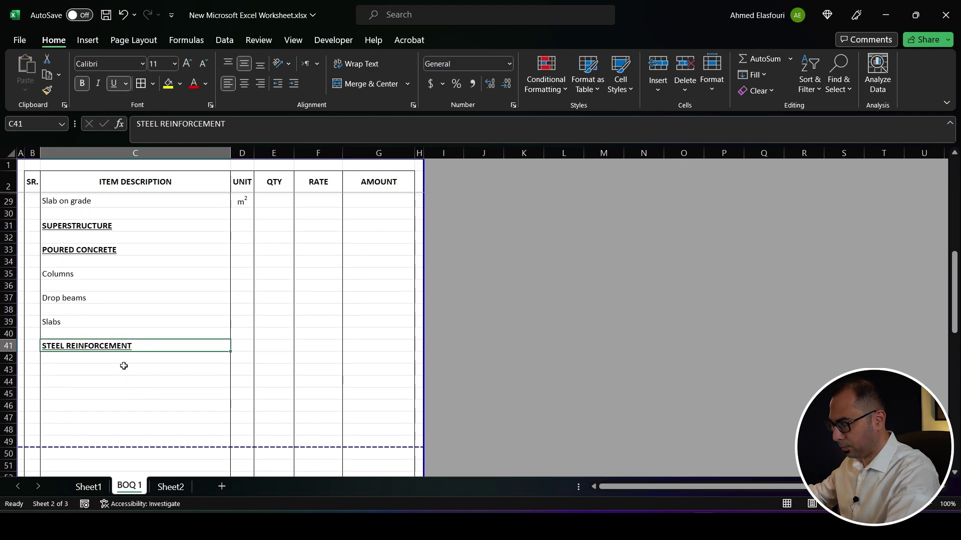
# Step: Delete the blank rows 36 and 38 between the superstructure concrete items
pyautogui.scroll(2, 129, 347)
pyautogui.scroll(-1, 129, 347)
pyautogui.click(9, 357)
pyautogui.keyDown('ctrl'); pyautogui.click(5, 381); pyautogui.keyUp('ctrl')
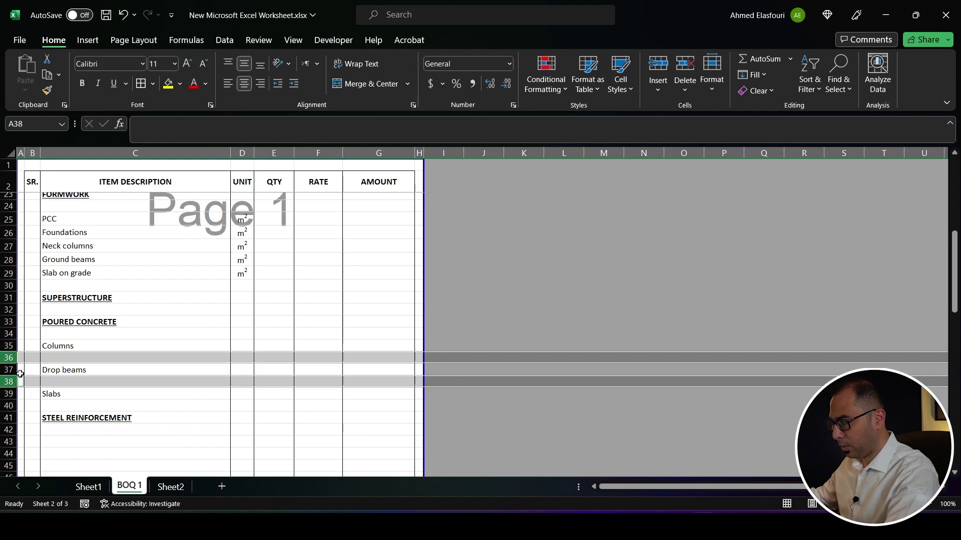
pyautogui.hotkey('ctrl', '-')
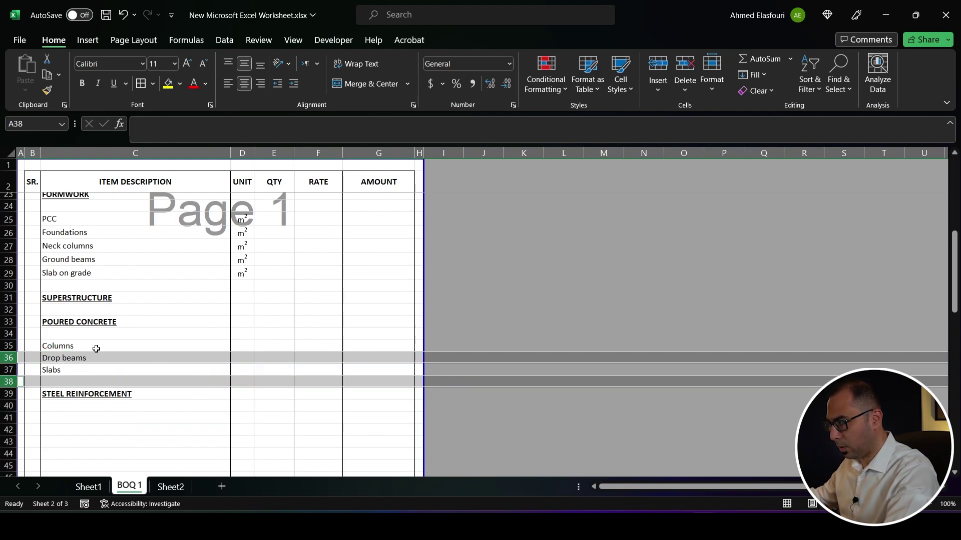
# Step: Copy the items Columns, Drop beams and Slabs from C35:C37 to C41 under STEEL REINFORCEMENT
pyautogui.moveTo(96, 349); pyautogui.dragTo(102, 369)
pyautogui.scroll(-2, 103, 369)
pyautogui.hotkey('ctrl', 'c')
pyautogui.click(70, 345)
pyautogui.hotkey('ctrl', 'v')
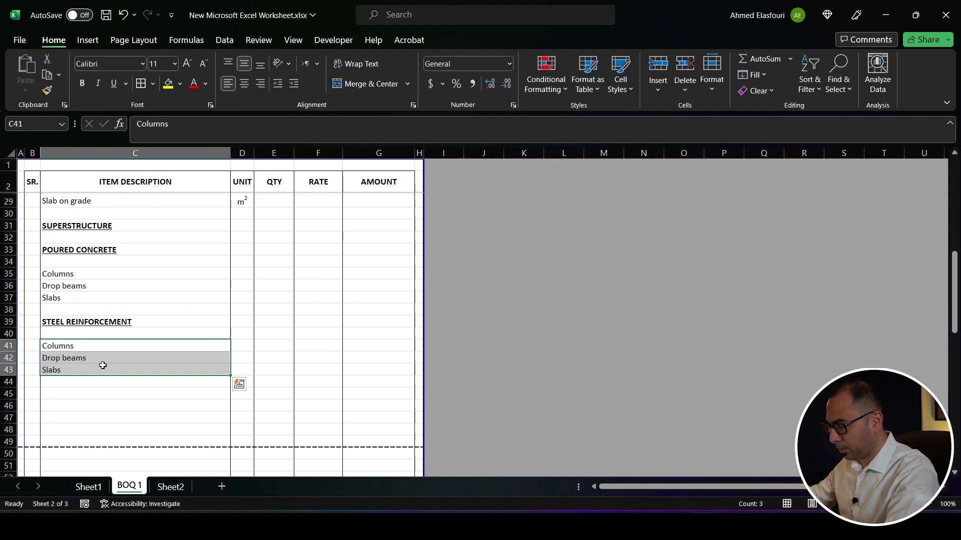
# Step: Copy the FORMWORK heading from C23 to C45 in the superstructure section
pyautogui.scroll(4, 103, 365)
pyautogui.click(90, 268)
pyautogui.hotkey('ctrl', 'c')
pyautogui.scroll(-5, 88, 357)
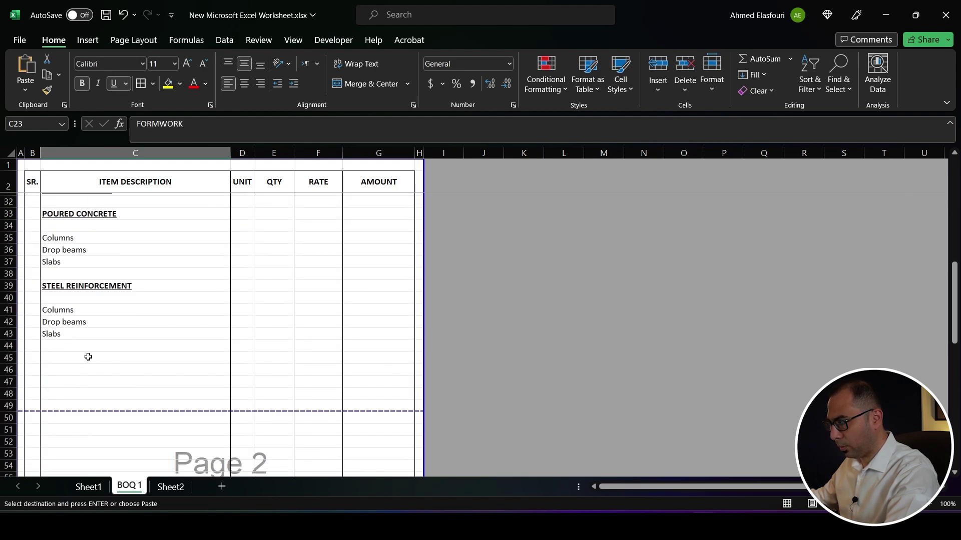
pyautogui.click(88, 356)
pyautogui.press('Return')
# Step: Copy the items Columns, Drop beams and Slabs from C41:C43 to C47 under FORMWORK
pyautogui.moveTo(83, 314); pyautogui.dragTo(81, 328)
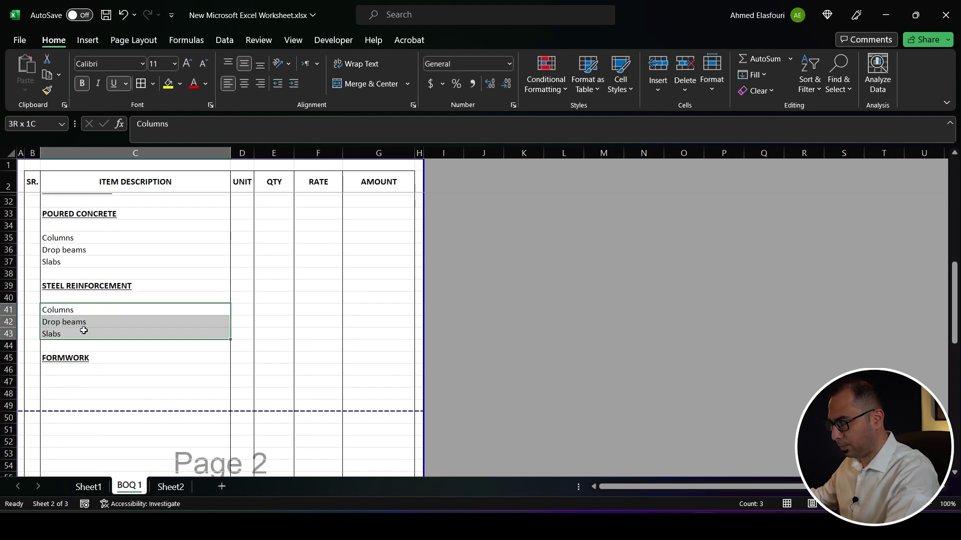
pyautogui.hotkey('ctrl', 'c')
pyautogui.click(75, 379)
pyautogui.press('Return')
# Step: Copy the m³ unit from D10 to D35:D37 for the superstructure concrete items
pyautogui.scroll(3, 144, 303)
pyautogui.scroll(2, 144, 303)
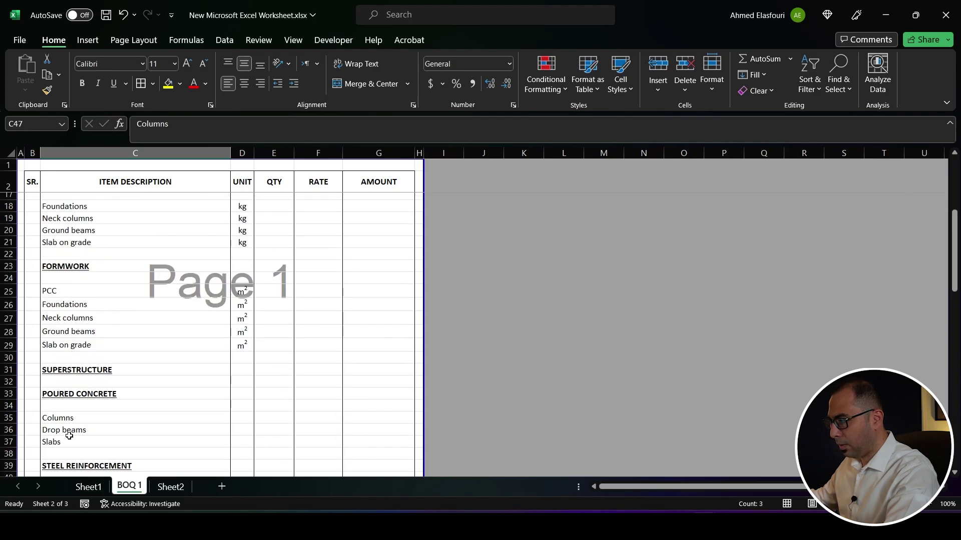
pyautogui.scroll(5, 257, 286)
pyautogui.click(242, 253)
pyautogui.hotkey('ctrl', 'c')
pyautogui.scroll(-8, 230, 332)
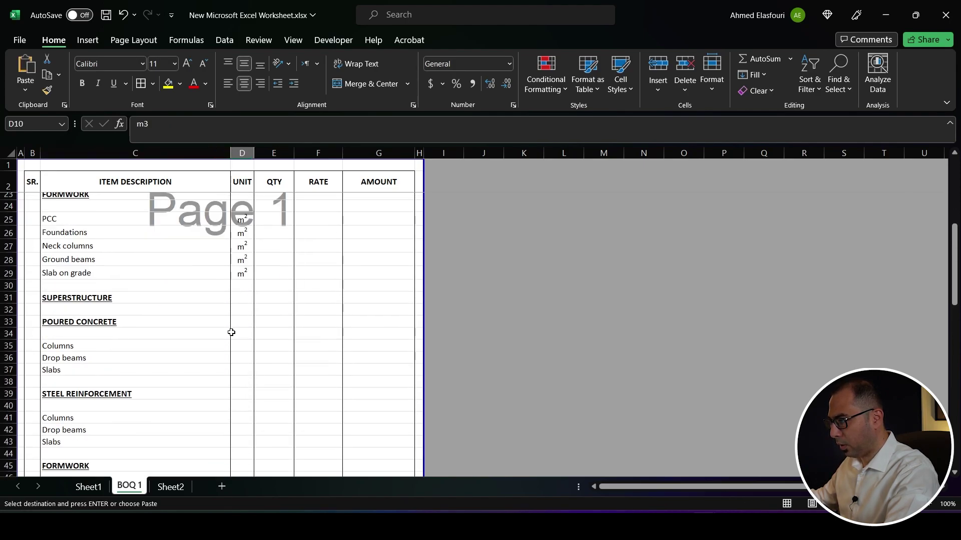
pyautogui.moveTo(243, 337); pyautogui.dragTo(242, 313)
pyautogui.press('Return')
# Step: Copy the kg unit from D18 to D41:D43 for the superstructure steel reinforcement items
pyautogui.scroll(4, 242, 312)
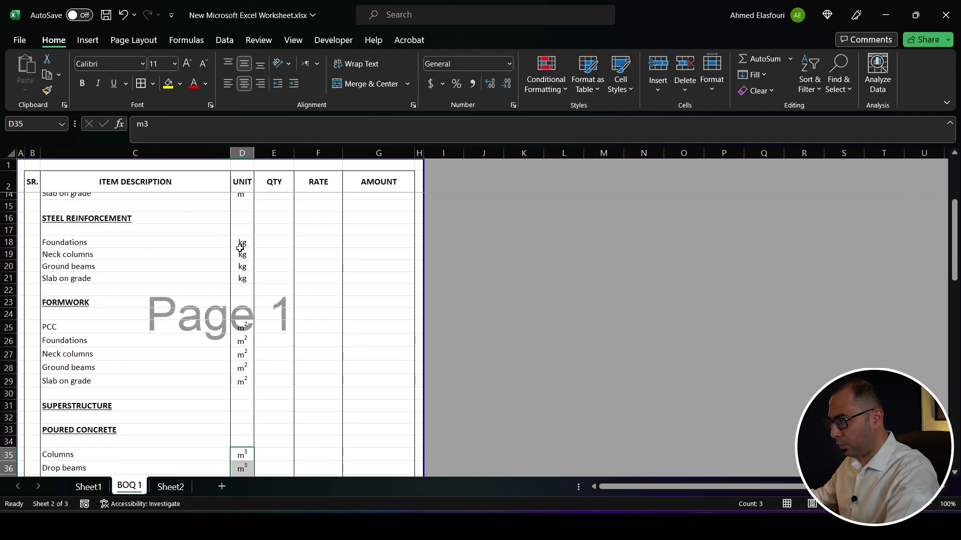
pyautogui.click(242, 244)
pyautogui.hotkey('ctrl', 'c')
pyautogui.scroll(-6, 244, 247)
pyautogui.press('Return')
# Step: Copy the m² unit from the substructure formwork items to D47:D49 for the superstructure formwork items
pyautogui.scroll(4, 231, 266)
pyautogui.moveTo(242, 343); pyautogui.dragTo(245, 371)
pyautogui.click(243, 307)
pyautogui.hotkey('ctrl', 'c')
pyautogui.scroll(-5, 244, 350)
pyautogui.press('Return')
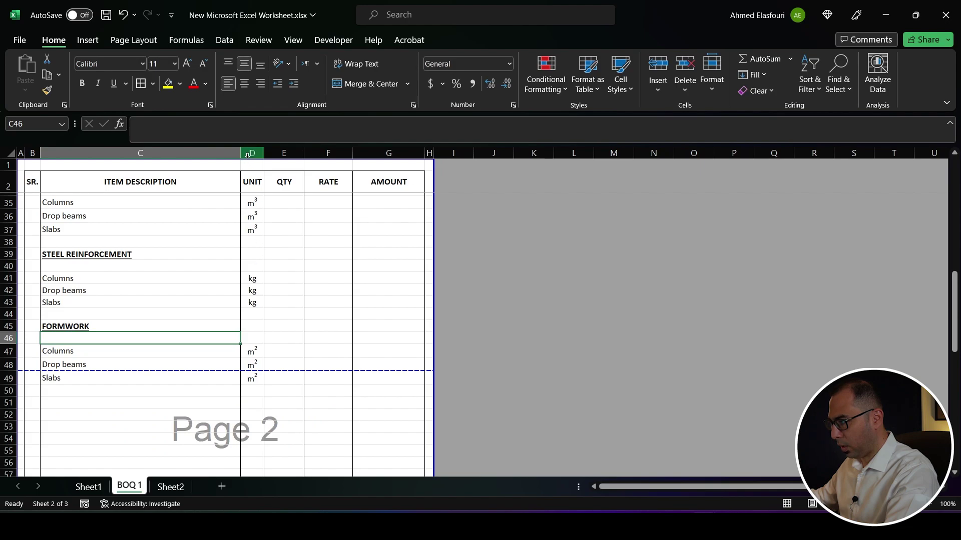
# Step: Widen column C, which holds the item descriptions
pyautogui.click(7, 400)
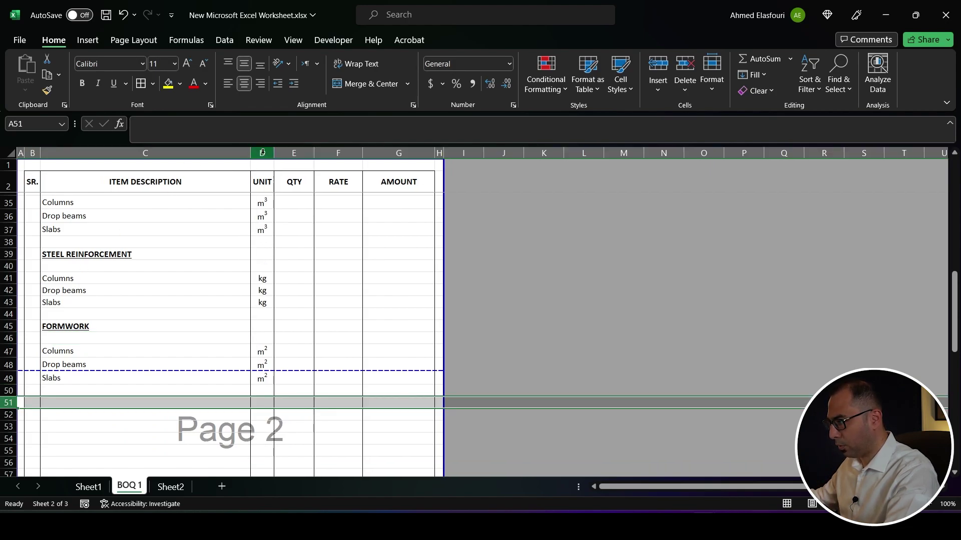
pyautogui.moveTo(250, 153); pyautogui.dragTo(302, 153)
pyautogui.click(240, 338)
# Step: Number the substructure POURED CONCRETE items 1 to 5 in B10:B14
pyautogui.scroll(10, 241, 304)
pyautogui.click(33, 285)
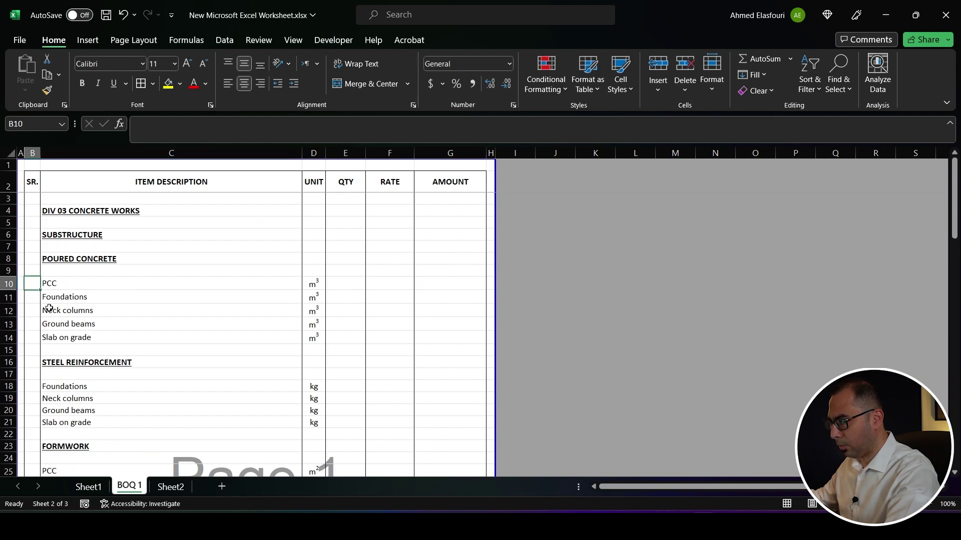
pyautogui.write('1')
pyautogui.press('Return')
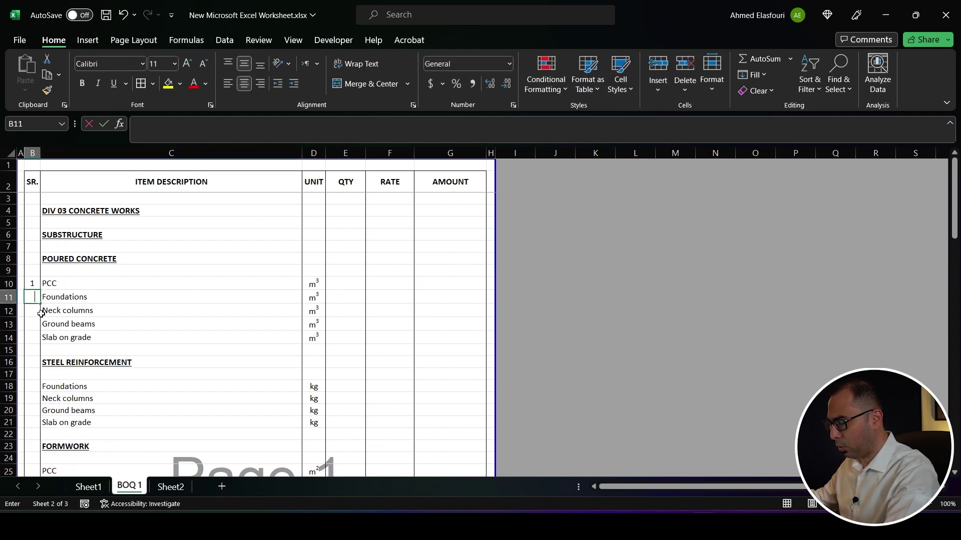
pyautogui.click(34, 282)
pyautogui.moveTo(40, 290); pyautogui.dragTo(40, 342)
pyautogui.click(150, 313)
# Step: Number the substructure STEEL REINFORCEMENT items 6 to 9 in B18:B21 by entering 6 and filling the series down
pyautogui.scroll(-2, 108, 347)
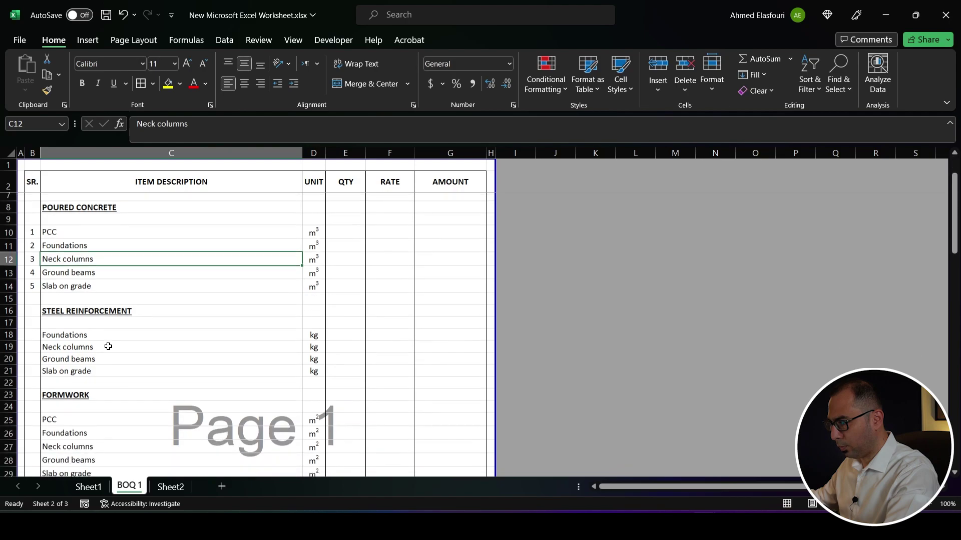
pyautogui.scroll(-1, 108, 347)
pyautogui.click(32, 315)
pyautogui.write('6')
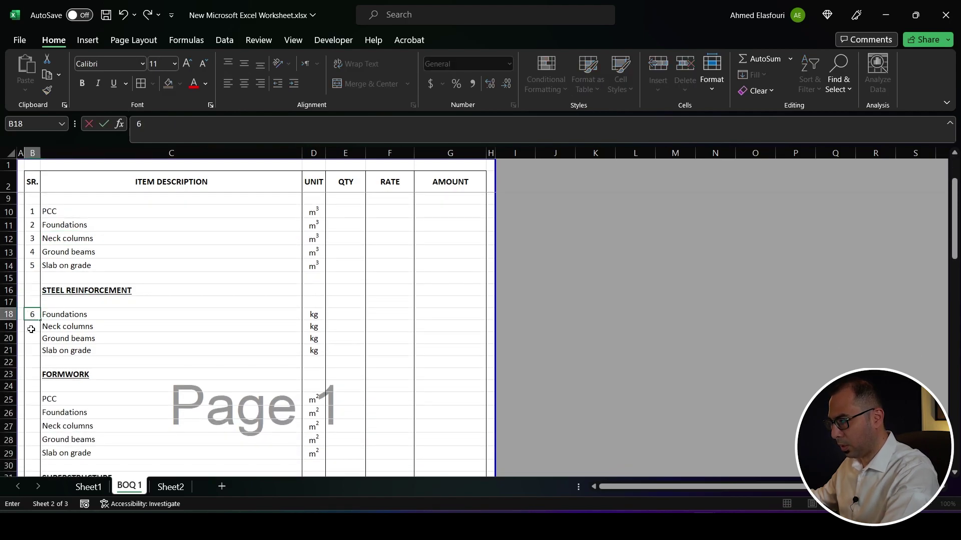
pyautogui.click(32, 315)
pyautogui.moveTo(40, 320); pyautogui.dragTo(40, 350)
# Step: Number the substructure FORMWORK items 10 to 14 in B25:B29 by entering 10 and filling the series down
pyautogui.click(32, 399)
pyautogui.write('1')
pyautogui.scroll(-3, 103, 288)
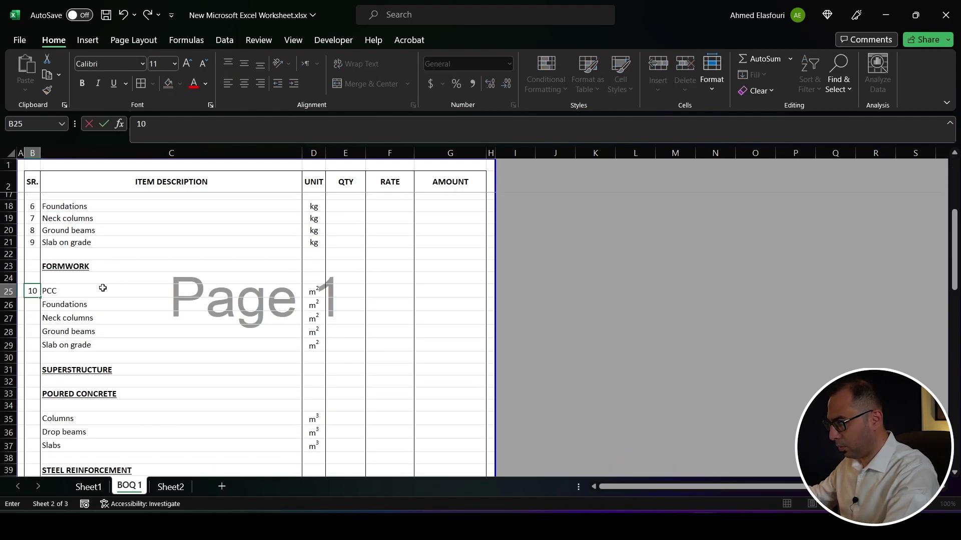
pyautogui.click(32, 291)
pyautogui.moveTo(40, 297); pyautogui.dragTo(40, 350)
# Step: Number the superstructure POURED CONCRETE items 15, 16 and 17 in B35:B37
pyautogui.scroll(-2, 131, 356)
pyautogui.click(32, 346)
pyautogui.write('15')
pyautogui.press('Return')
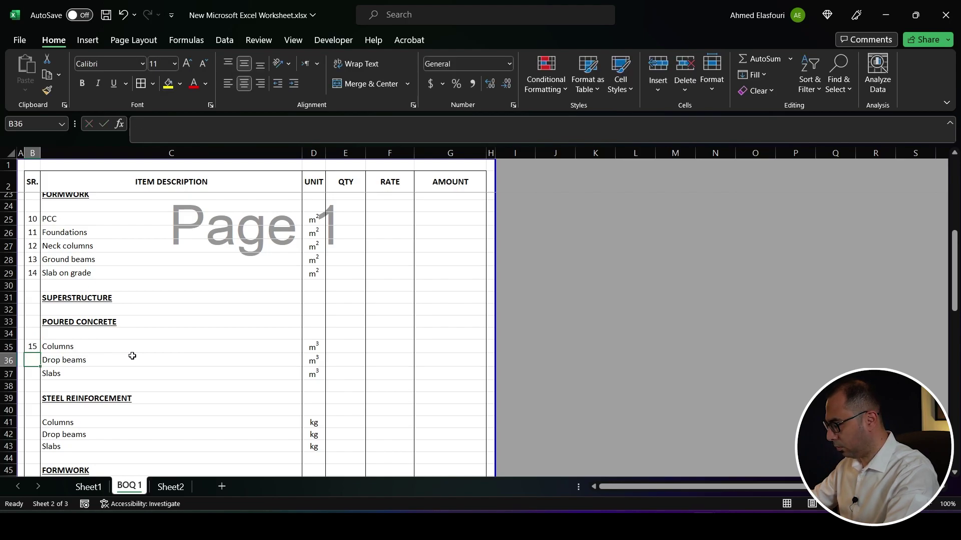
pyautogui.write('16')
pyautogui.press('Return')
pyautogui.write('17')
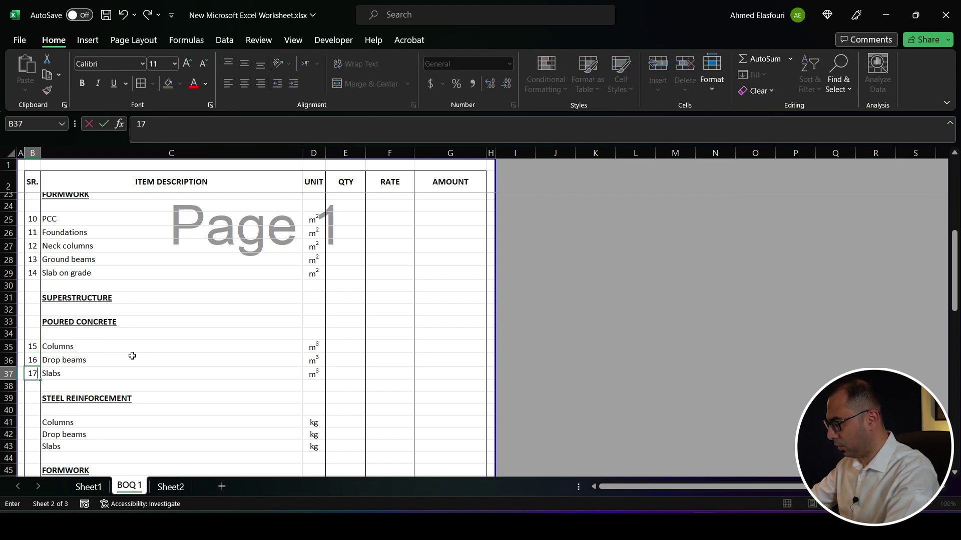
pyautogui.press('Return')
pyautogui.scroll(-3, 132, 356)
pyautogui.click(150, 345)
pyautogui.scroll(10, 165, 325)
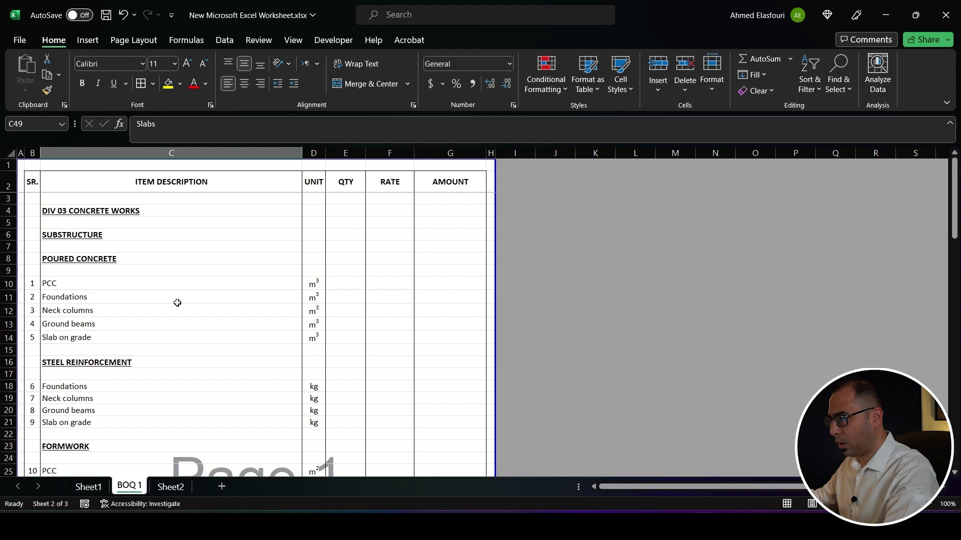
pyautogui.scroll(-8, 178, 302)
pyautogui.scroll(8, 202, 307)
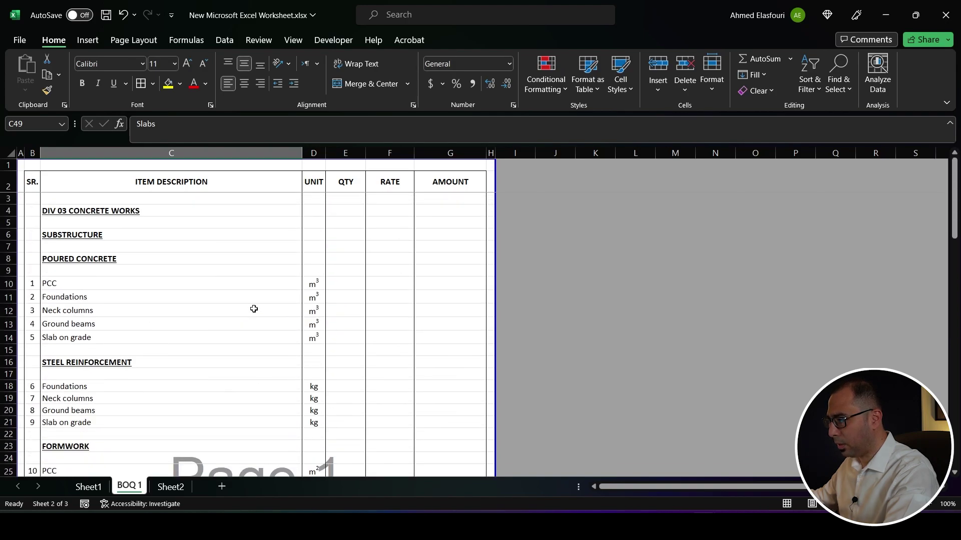
# Step: Link the PCC poured concrete quantity in E10 to the PCC QTY total in H11 on Sheet1
pyautogui.click(351, 287)
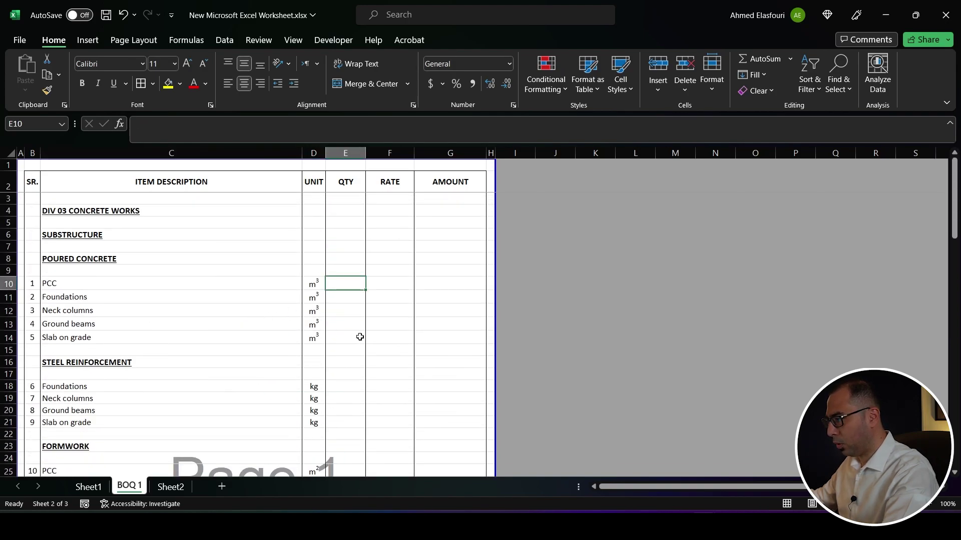
pyautogui.write('=')
pyautogui.click(88, 487)
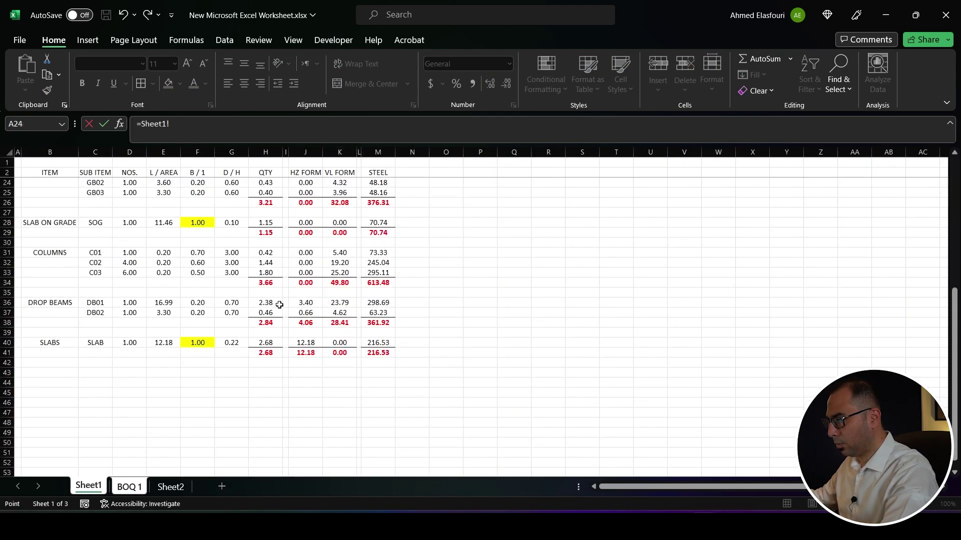
pyautogui.click(266, 262)
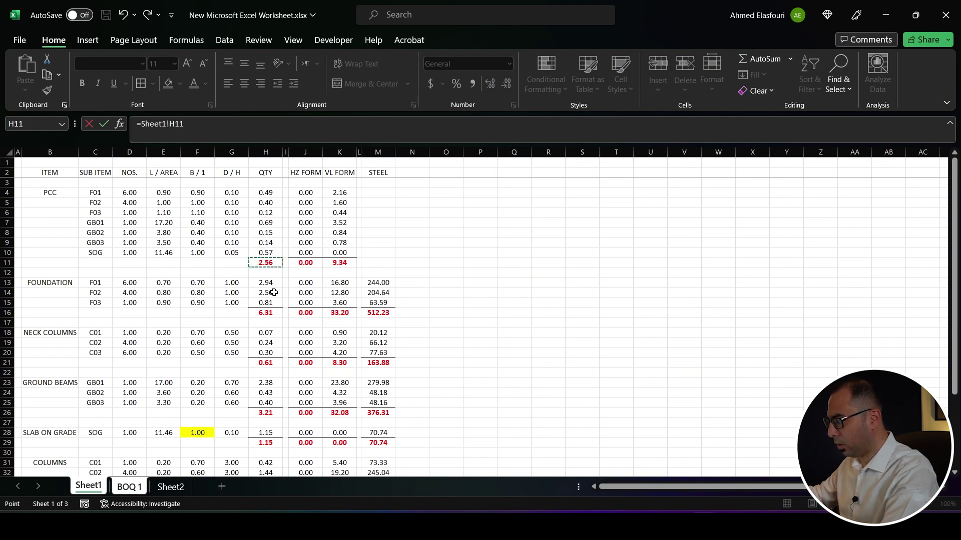
pyautogui.press('Return')
# Step: Link the Foundations poured concrete quantity in E11 to cell H21 on Sheet1
pyautogui.write('=')
pyautogui.click(88, 487)
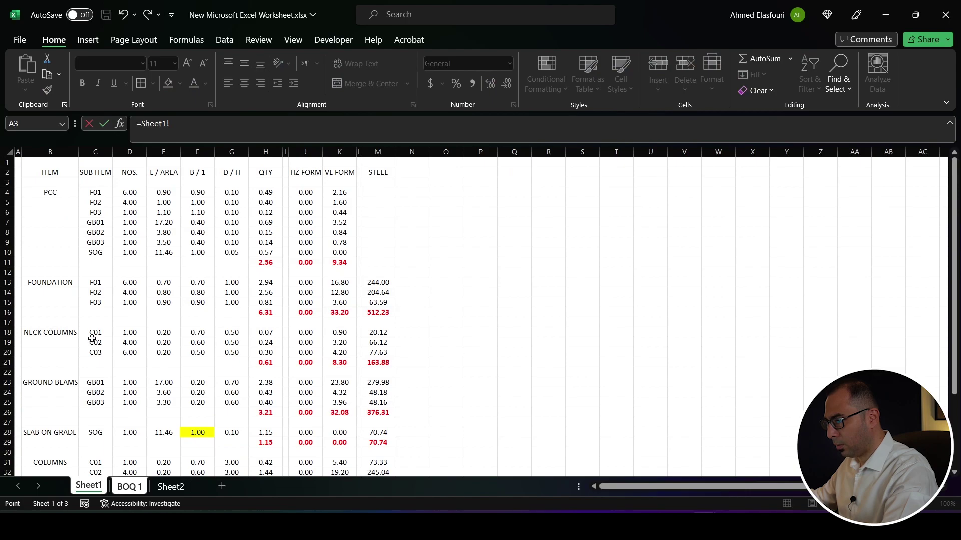
pyautogui.click(265, 362)
pyautogui.press('Return')
# Step: Link the poured concrete quantities for Foundations in E11 and Neck columns in E12 to the Sheet1 QTY totals H16 and H21
pyautogui.write('=')
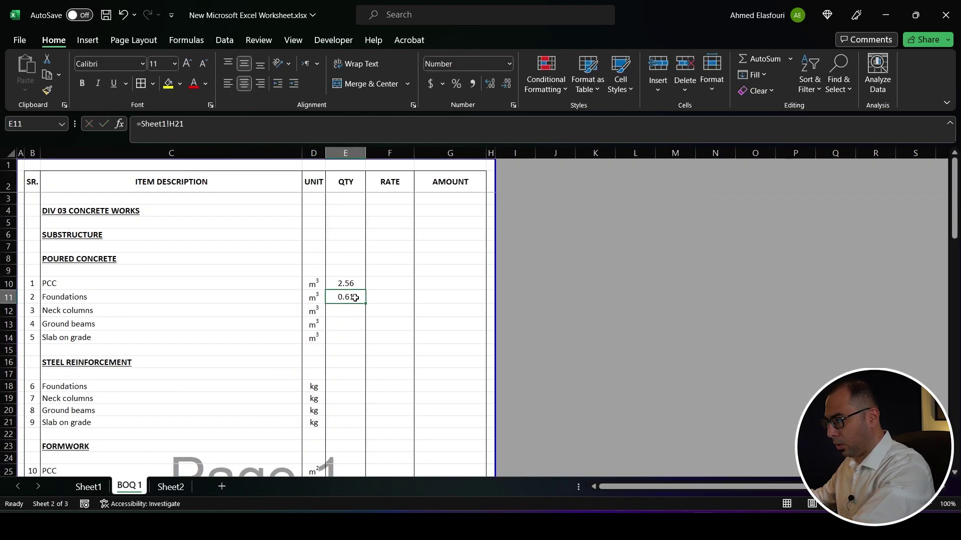
pyautogui.click(101, 483)
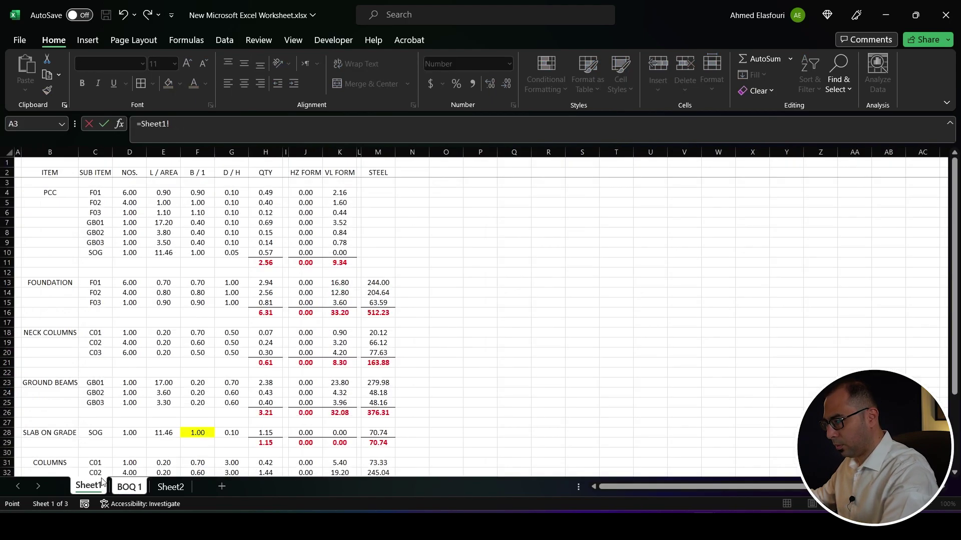
pyautogui.click(273, 312)
pyautogui.press('Return')
pyautogui.write('=')
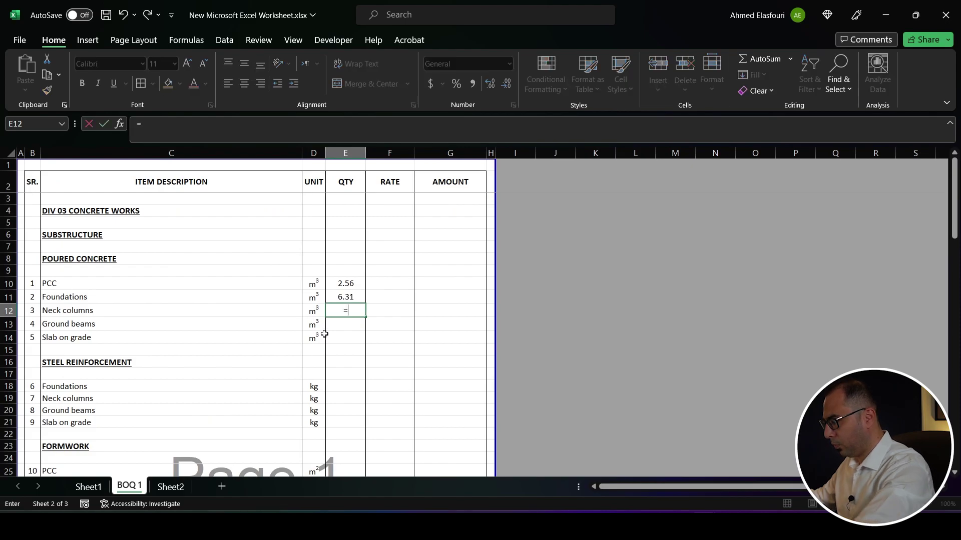
pyautogui.click(98, 486)
pyautogui.click(265, 361)
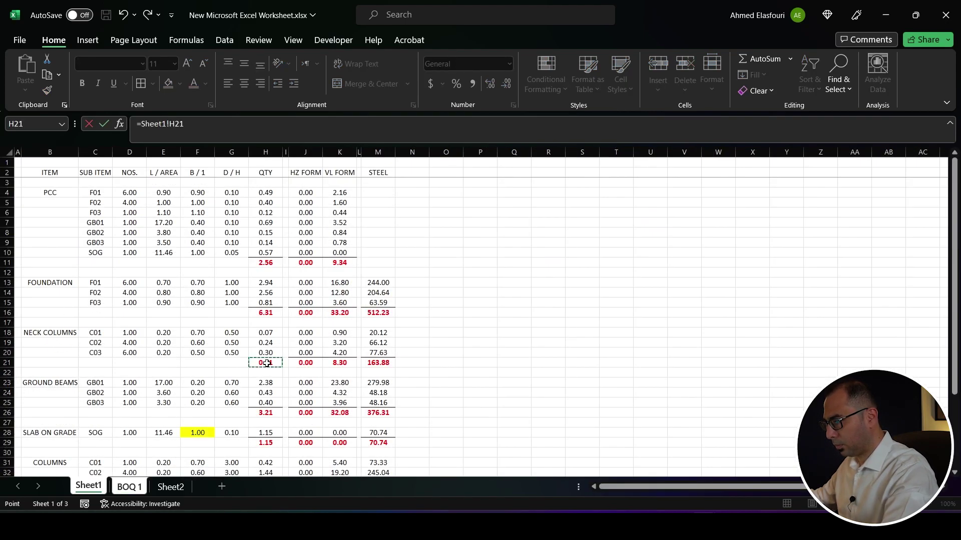
pyautogui.press('Return')
# Step: Link the poured concrete quantities for Ground beams in E13 and Slab on grade in E14 to the Sheet1 QTY totals H26 and H29
pyautogui.write('=')
pyautogui.click(88, 486)
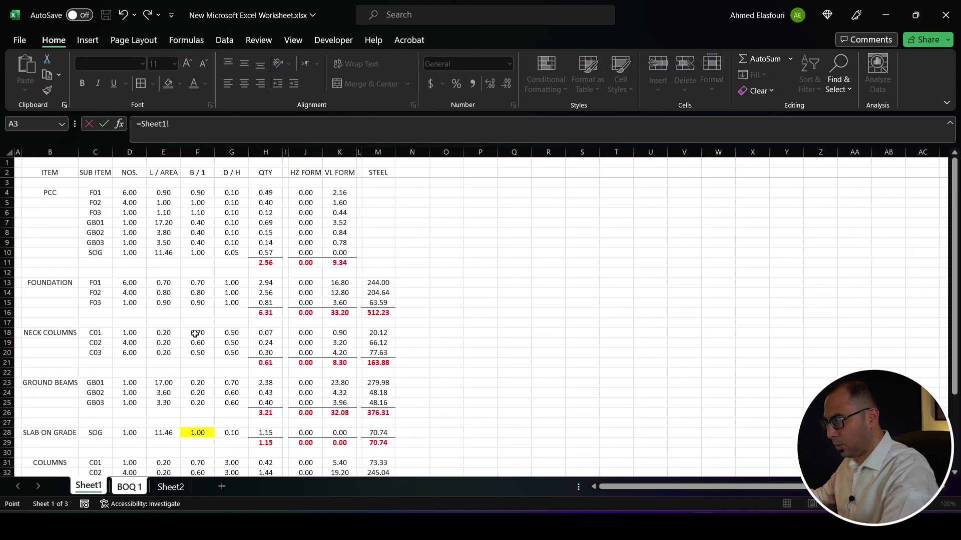
pyautogui.click(260, 413)
pyautogui.press('Return')
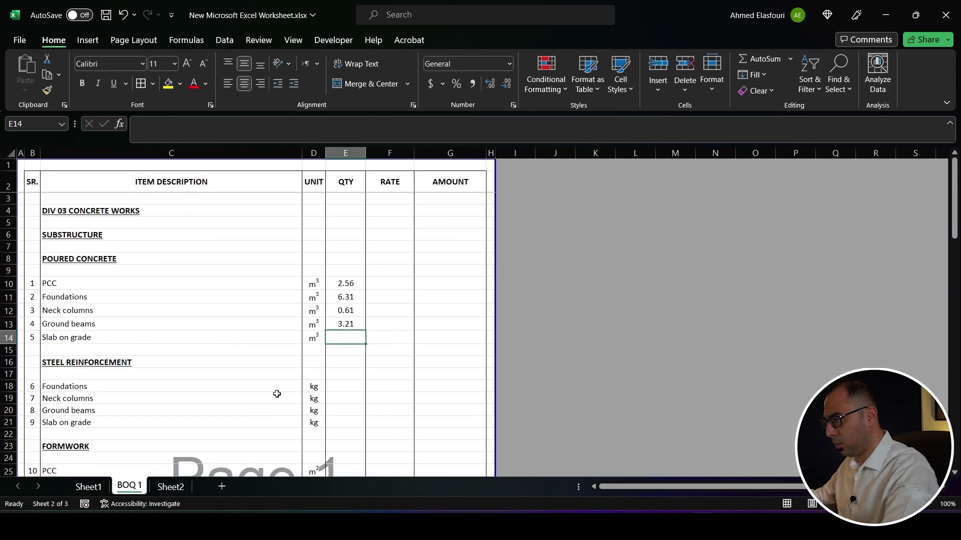
pyautogui.write('=')
pyautogui.click(88, 486)
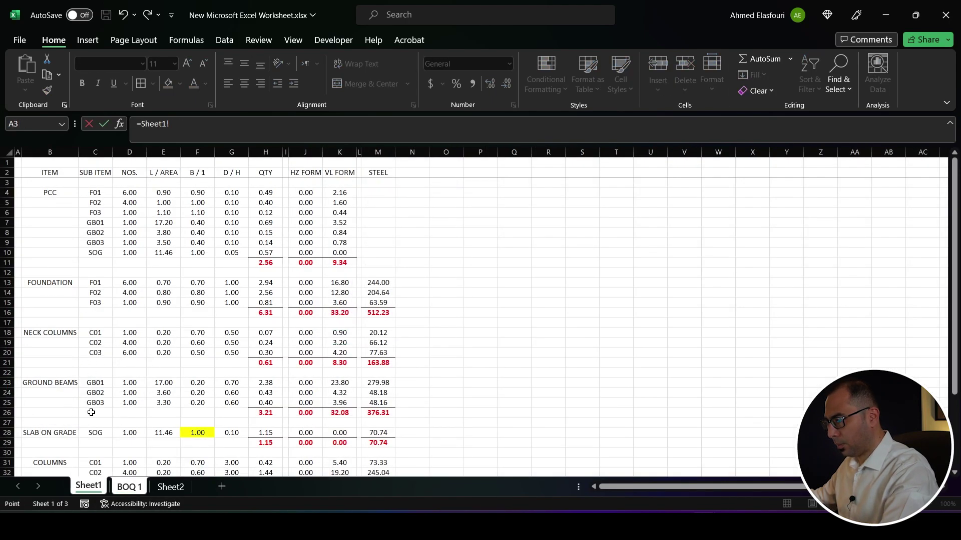
pyautogui.click(268, 413)
pyautogui.press('Return')
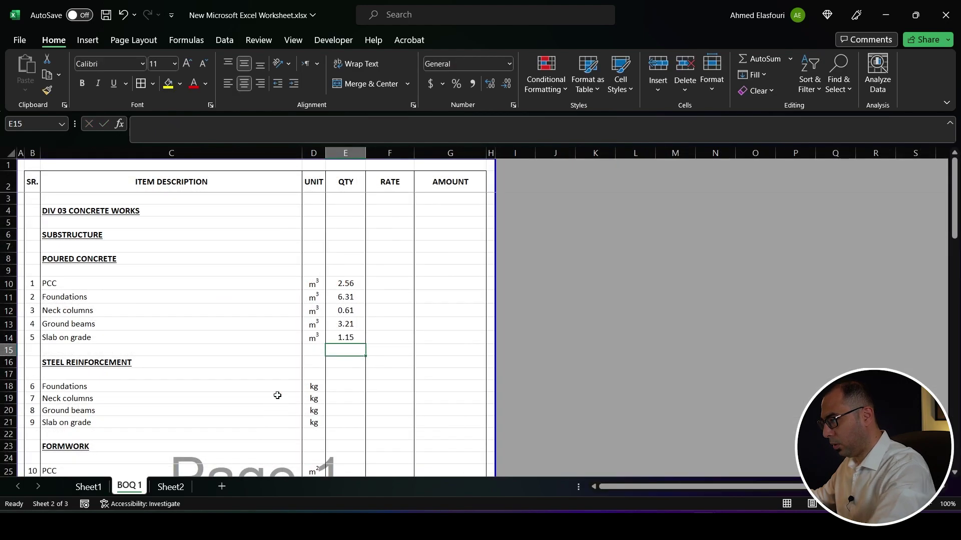
# Step: Link the steel reinforcement quantities for Foundations in E18 and Neck columns in E19 to the Sheet1 STEEL totals M16 and M21
pyautogui.scroll(-2, 300, 380)
pyautogui.click(347, 315)
pyautogui.write('=')
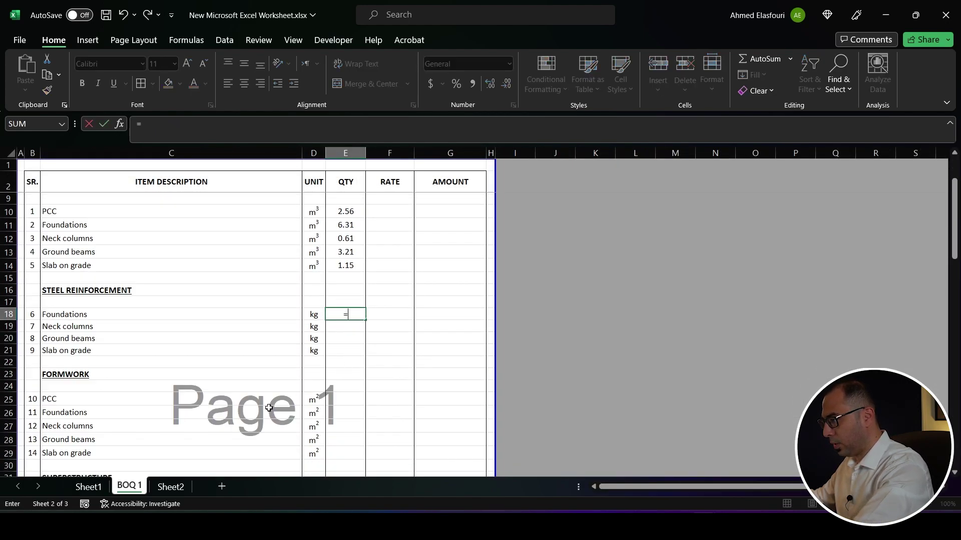
pyautogui.click(91, 488)
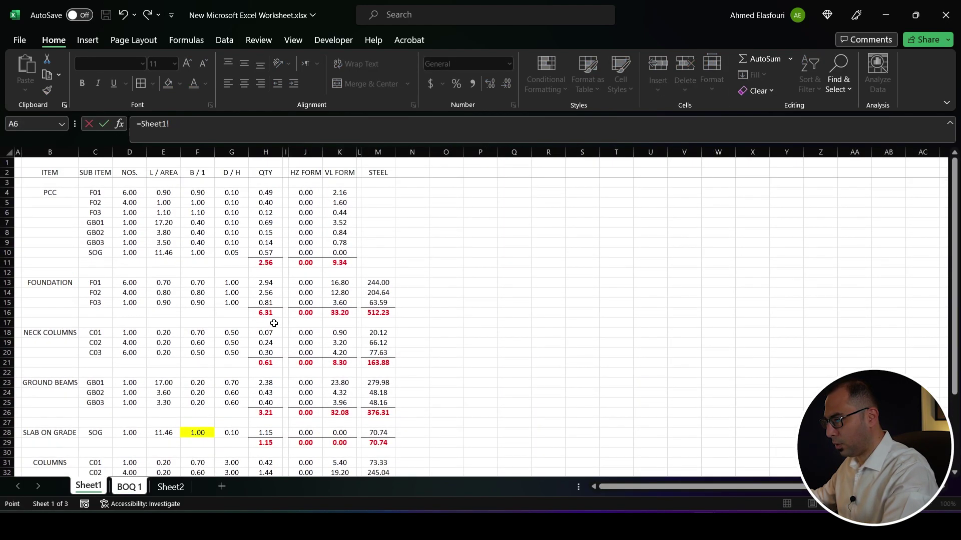
pyautogui.click(374, 313)
pyautogui.press('Return')
pyautogui.write('=')
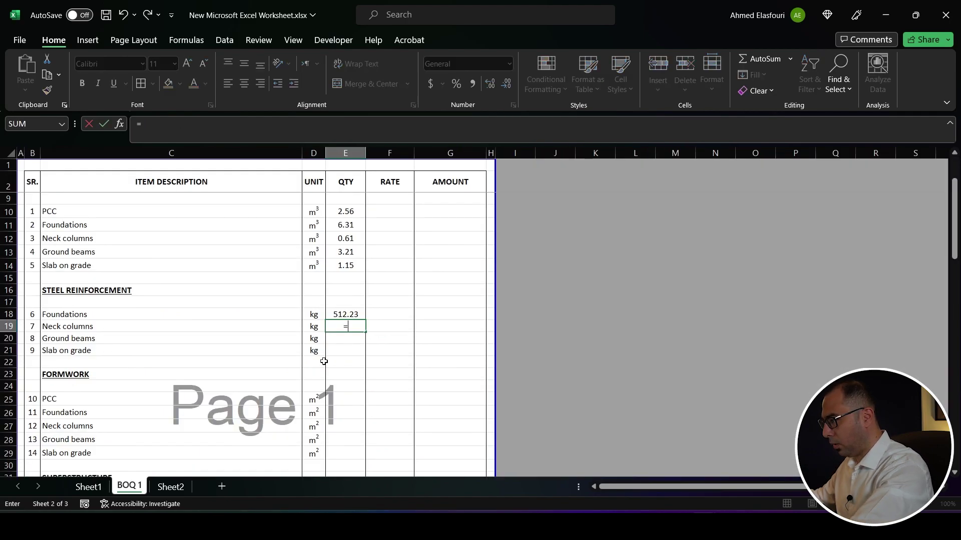
pyautogui.click(90, 488)
pyautogui.click(379, 363)
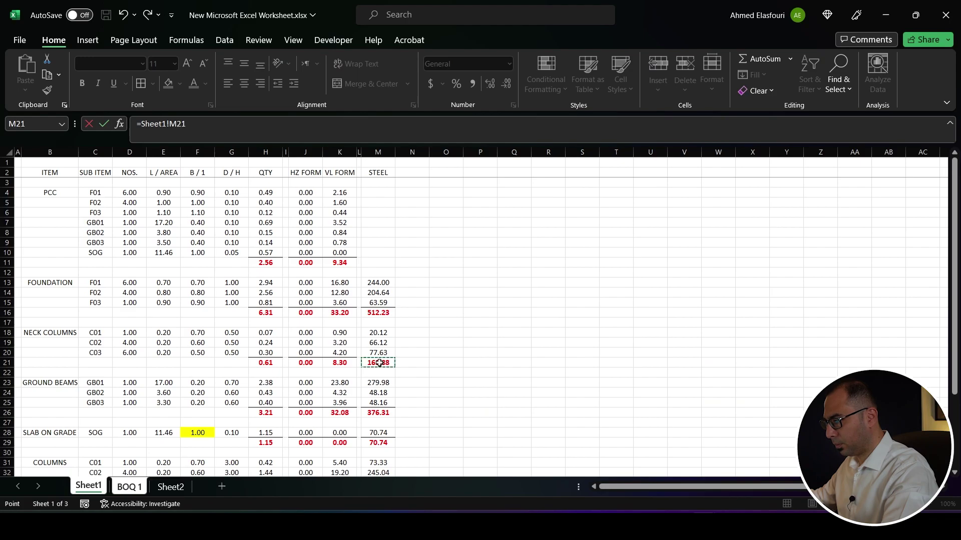
pyautogui.press('Return')
# Step: Link the steel reinforcement quantities for Ground beams in E20 and Slab on grade in E21 to the Sheet1 STEEL totals M26 and M29
pyautogui.write('=')
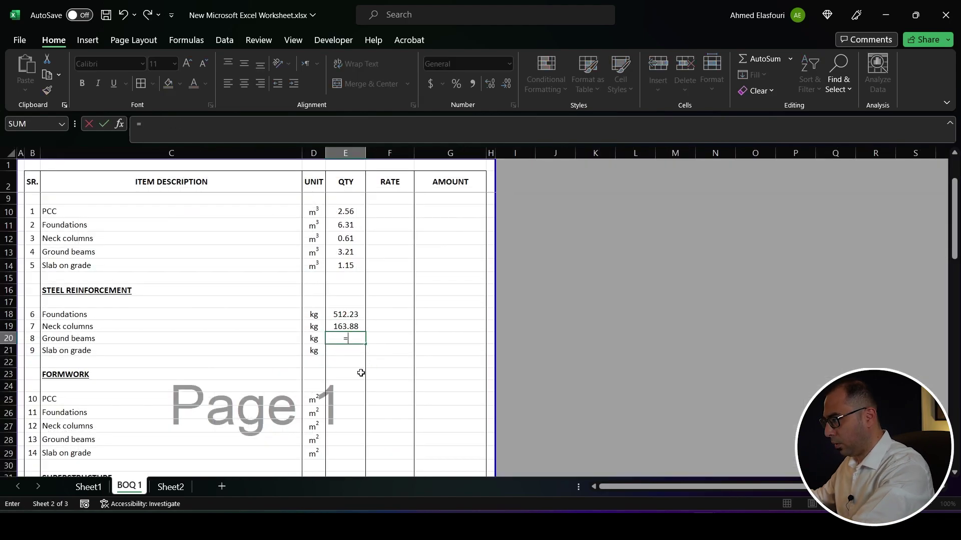
pyautogui.click(89, 486)
pyautogui.click(380, 413)
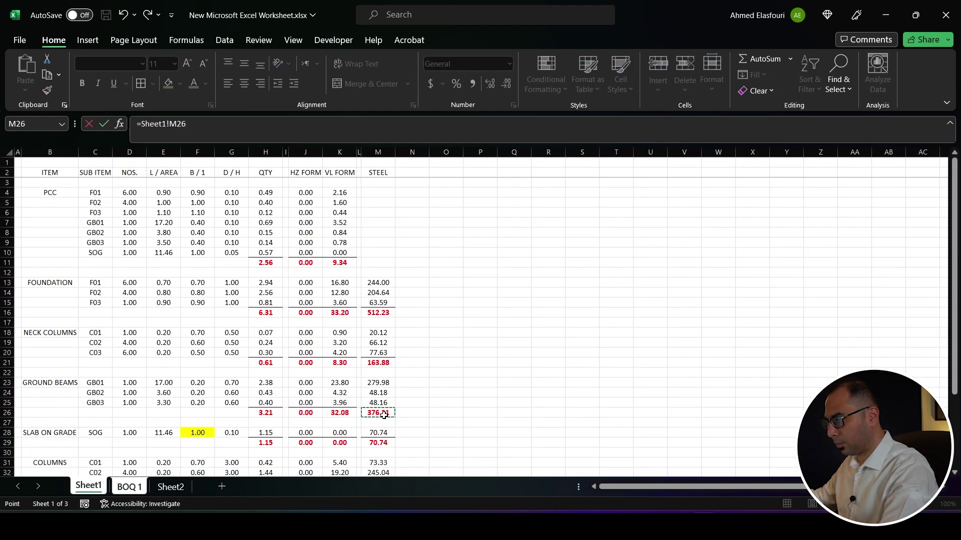
pyautogui.press('Return')
pyautogui.write('=')
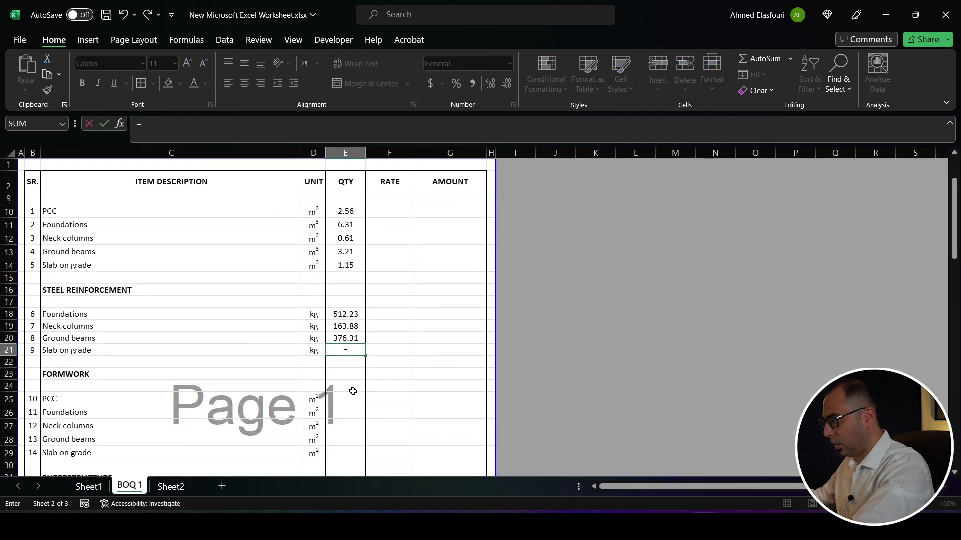
pyautogui.click(88, 486)
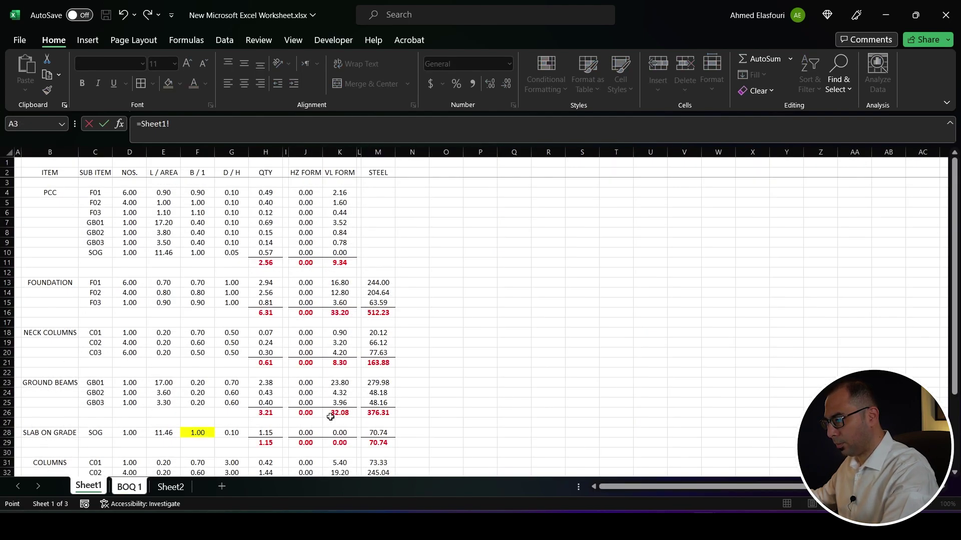
pyautogui.scroll(-1, 131, 393)
pyautogui.click(376, 411)
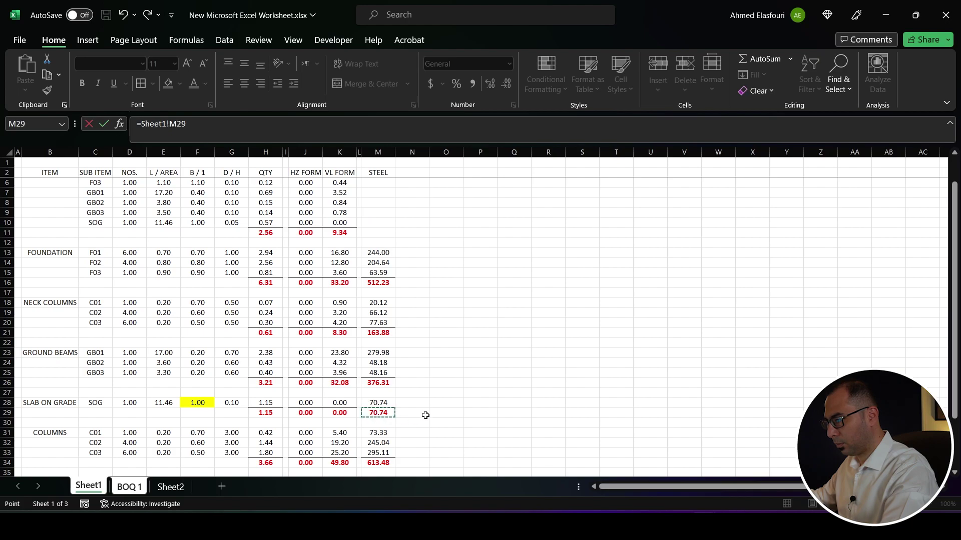
pyautogui.press('Return')
# Step: Enter the PCC formwork quantity in E25 as the sum of Sheet1 totals J11 and K11
pyautogui.scroll(-2, 352, 375)
pyautogui.press('Down')
pyautogui.press('Down')
pyautogui.press('Down')
pyautogui.write('=')
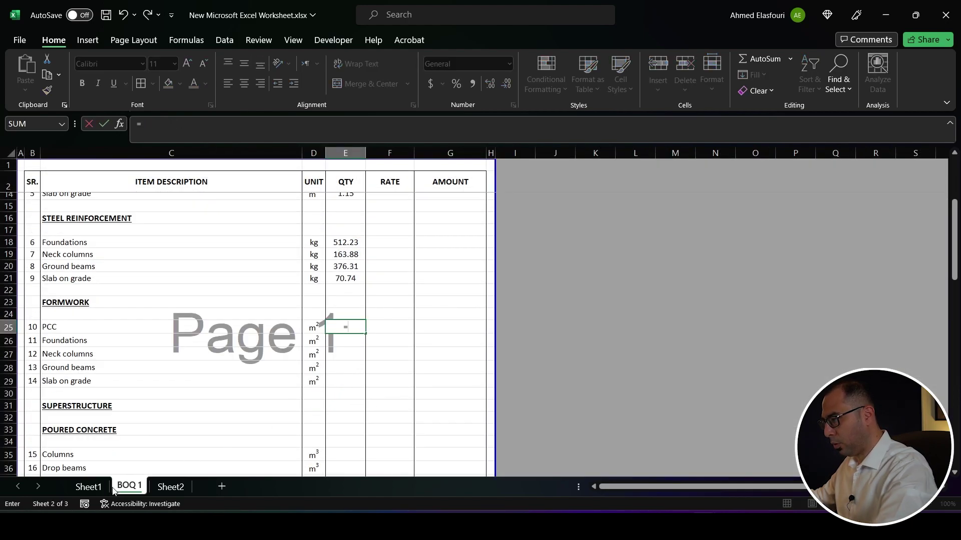
pyautogui.click(89, 487)
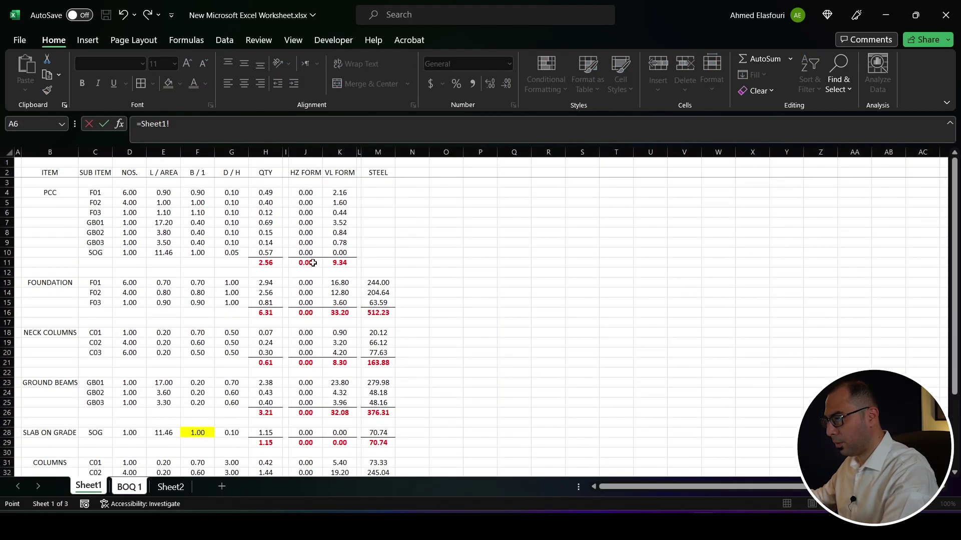
pyautogui.click(312, 264)
pyautogui.write('+')
pyautogui.click(340, 263)
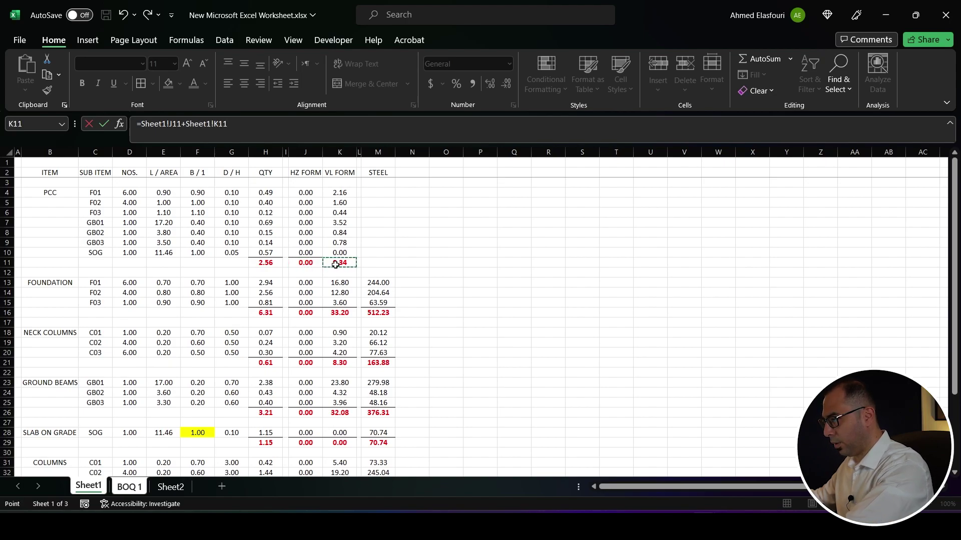
pyautogui.press('Return')
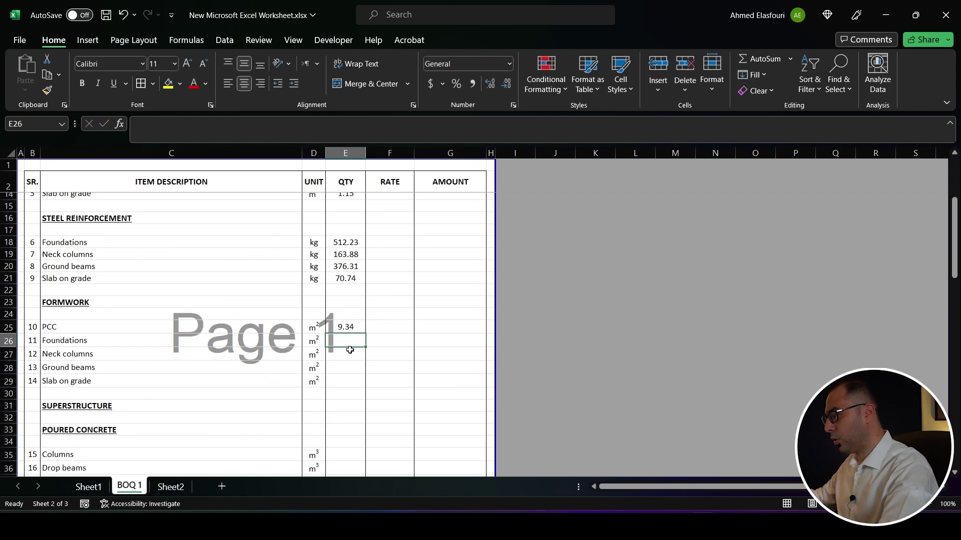
# Step: Enter the Foundations formwork quantity in E26 as the sum of Sheet1 totals J16 and K16
pyautogui.write('=')
pyautogui.hotkey('ctrl', 'pageup')
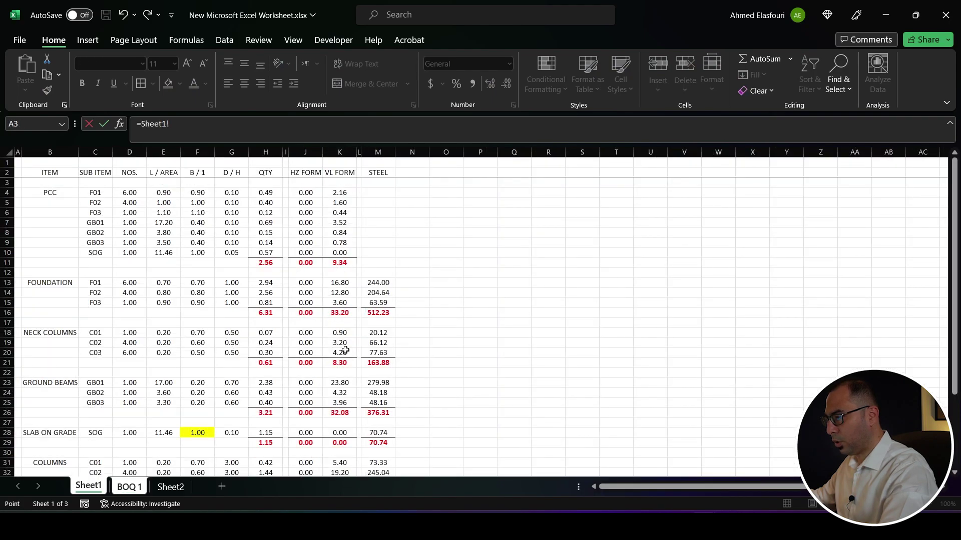
pyautogui.click(306, 313)
pyautogui.write('+')
pyautogui.click(337, 313)
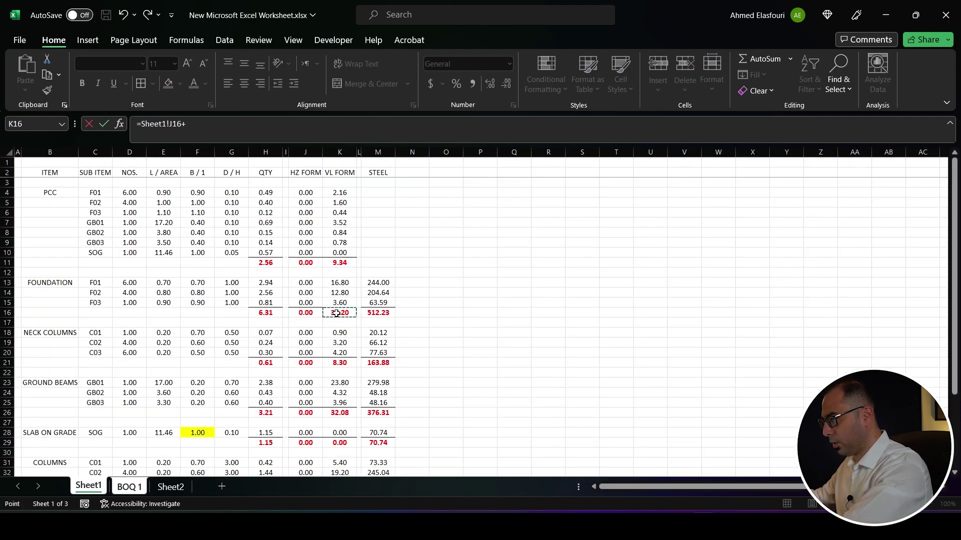
pyautogui.press('Return')
# Step: Enter the Neck columns formwork quantity in E27 as the sum of Sheet1 totals J21 and K21
pyautogui.write('=')
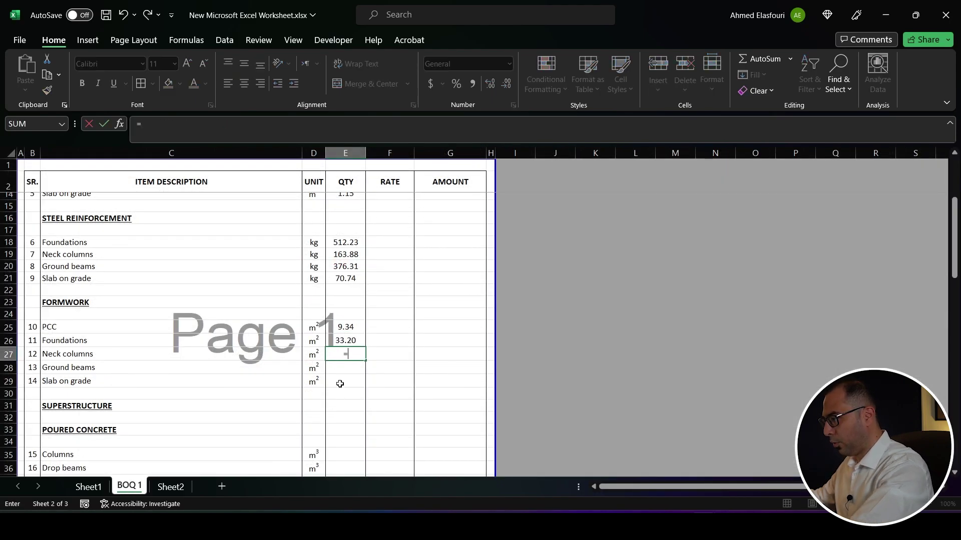
pyautogui.hotkey('ctrl', 'pageup')
pyautogui.scroll(-1, 193, 345)
pyautogui.click(306, 333)
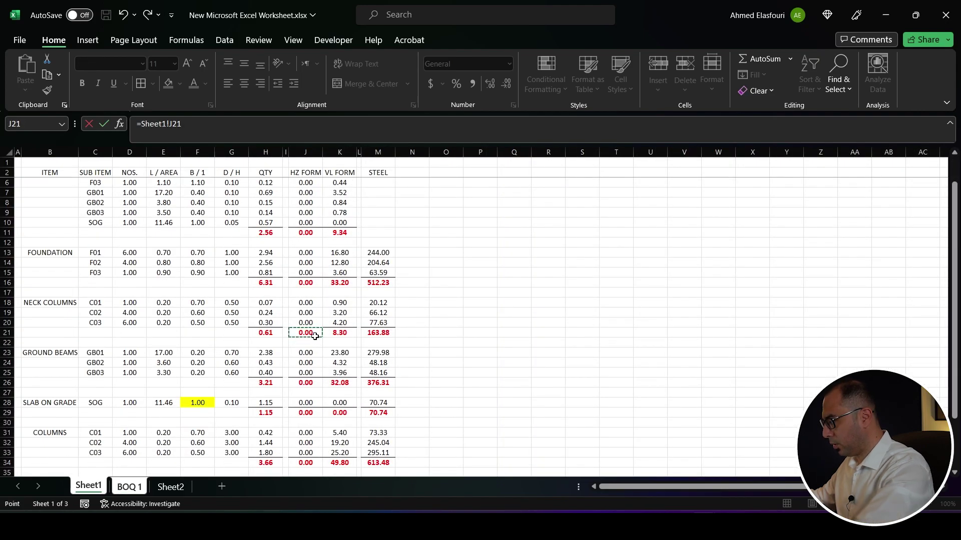
pyautogui.write('+')
pyautogui.click(340, 333)
pyautogui.press('Return')
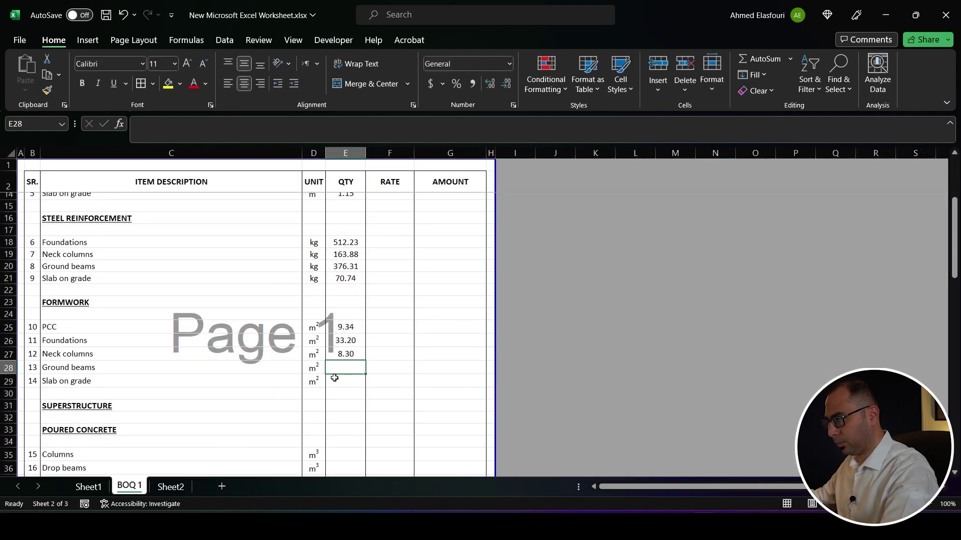
# Step: Enter the Ground beams formwork quantity in E28 as the sum of Sheet1 totals J26 and K26
pyautogui.write('=')
pyautogui.hotkey('ctrl', 'pageup')
pyautogui.scroll(-1, 270, 374)
pyautogui.click(305, 353)
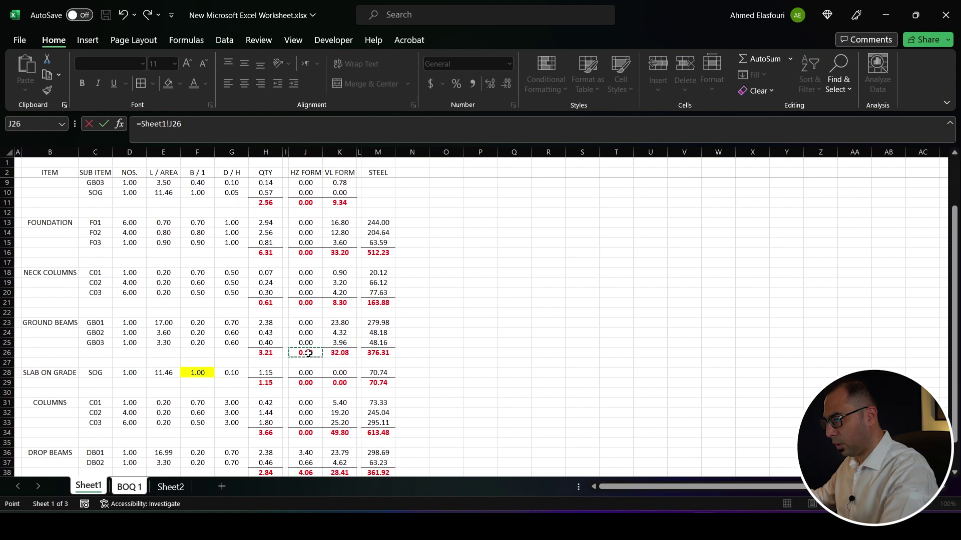
pyautogui.write('+')
pyautogui.click(339, 353)
pyautogui.press('Return')
# Step: Enter the Slab on grade formwork quantity in E29 as the sum of Sheet1 totals J29 and K29
pyautogui.write('=')
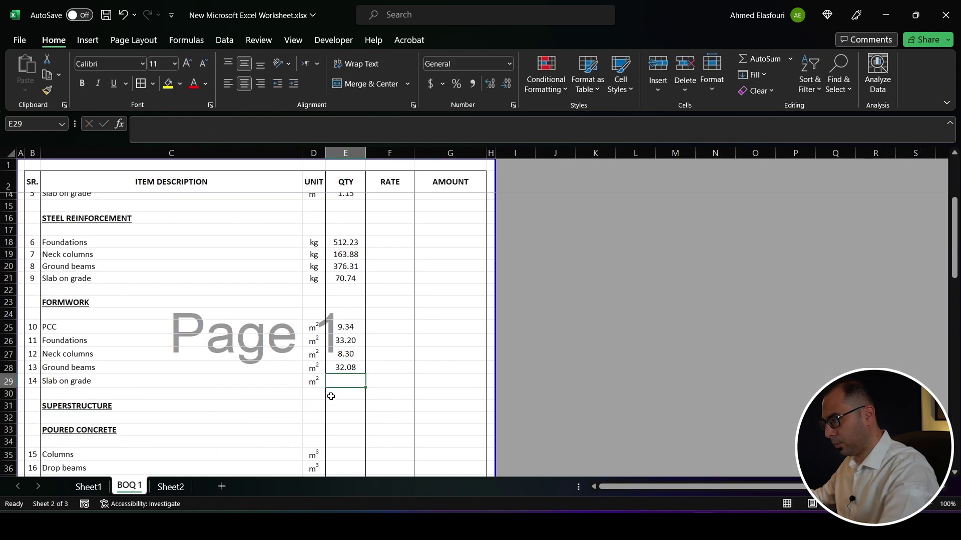
pyautogui.hotkey('ctrl', 'pageup')
pyautogui.scroll(-2, 346, 384)
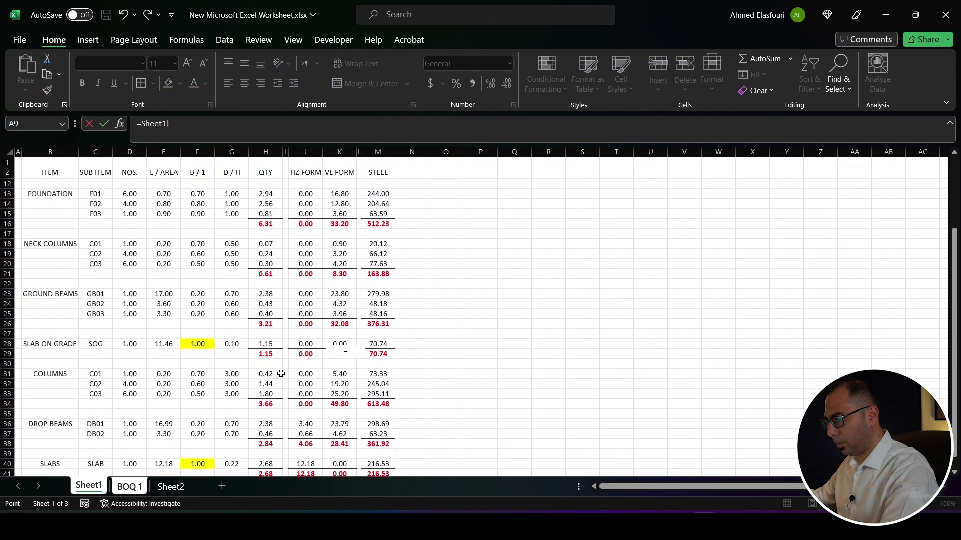
pyautogui.click(311, 324)
pyautogui.write('+')
pyautogui.click(340, 323)
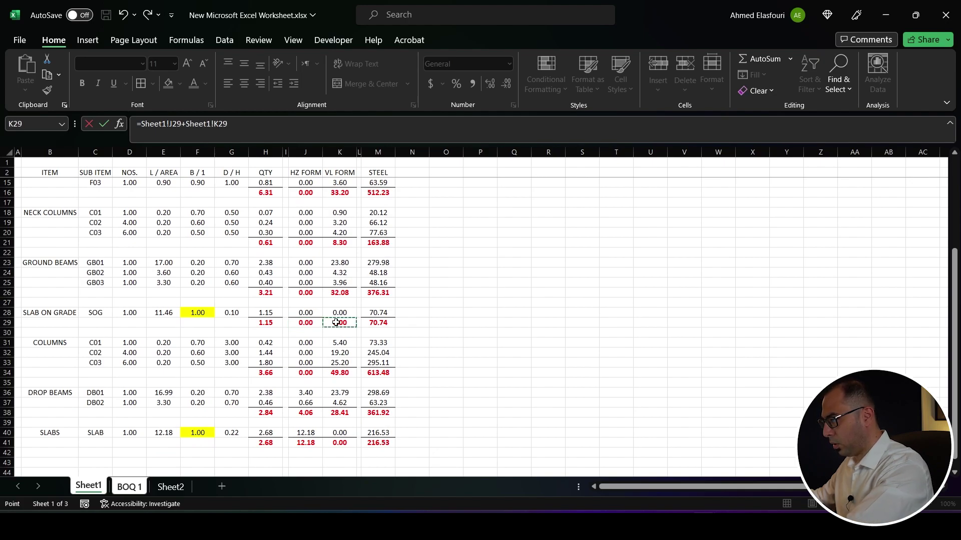
pyautogui.press('Return')
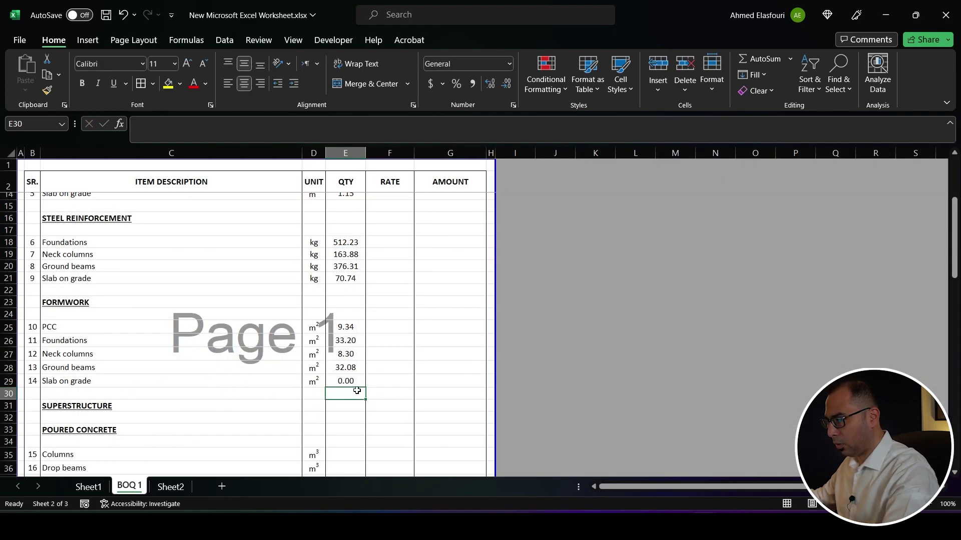
# Step: Save the workbook and link the superstructure Columns poured concrete quantity in E35 to the Sheet1 QTY total H34
pyautogui.scroll(-3, 350, 406)
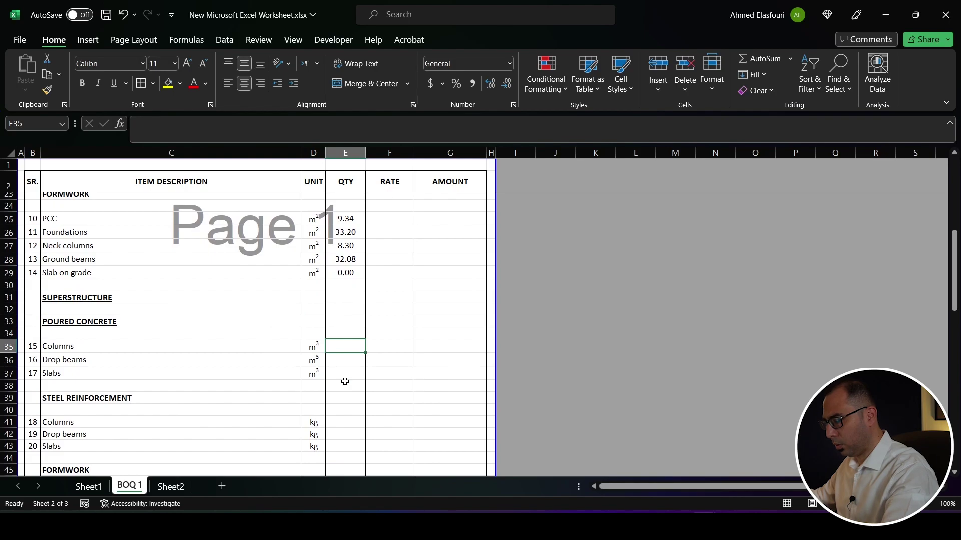
pyautogui.hotkey('ctrl', 's')
pyautogui.write('=')
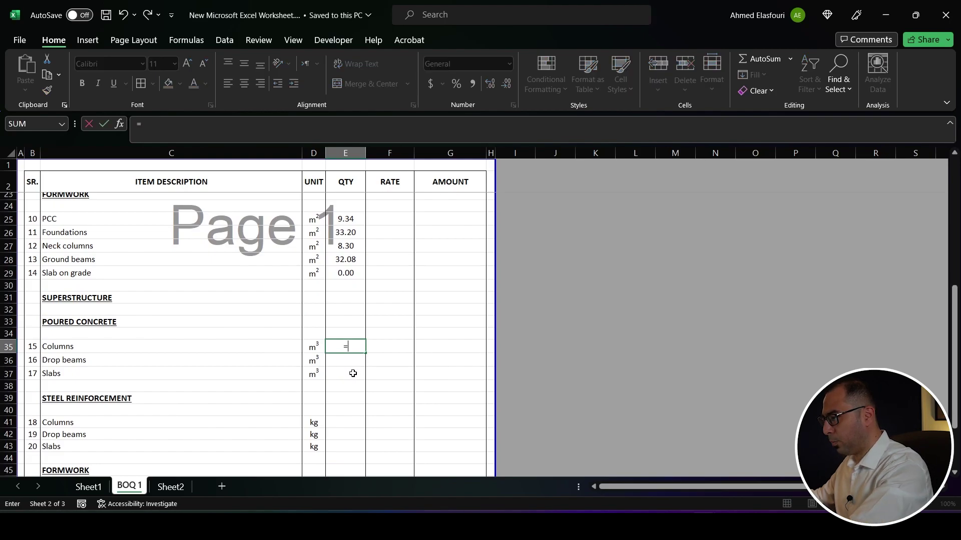
pyautogui.click(88, 487)
pyautogui.click(265, 372)
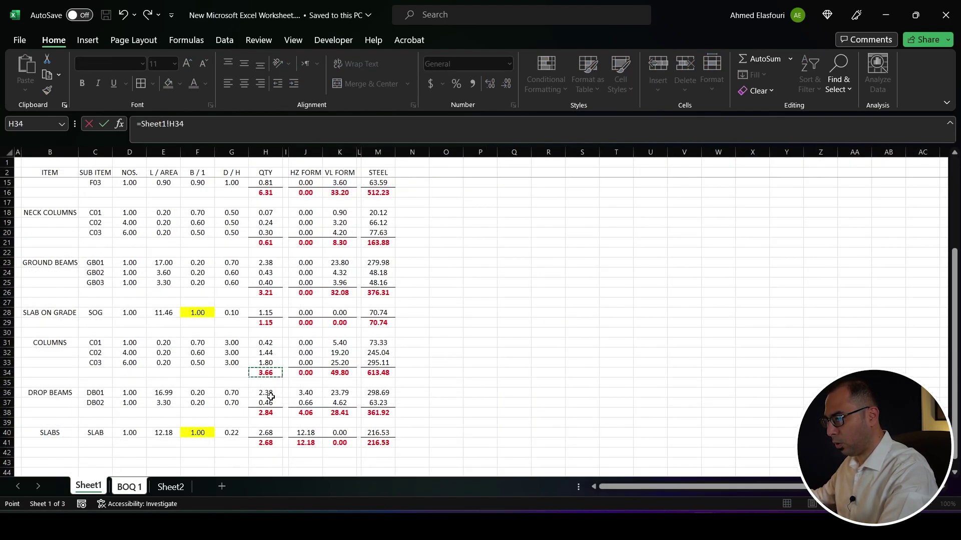
pyautogui.press('Return')
# Step: Link the poured concrete quantities for Drop beams in E36 and Slabs in E37 to the Sheet1 QTY totals H38 and H41
pyautogui.write('=')
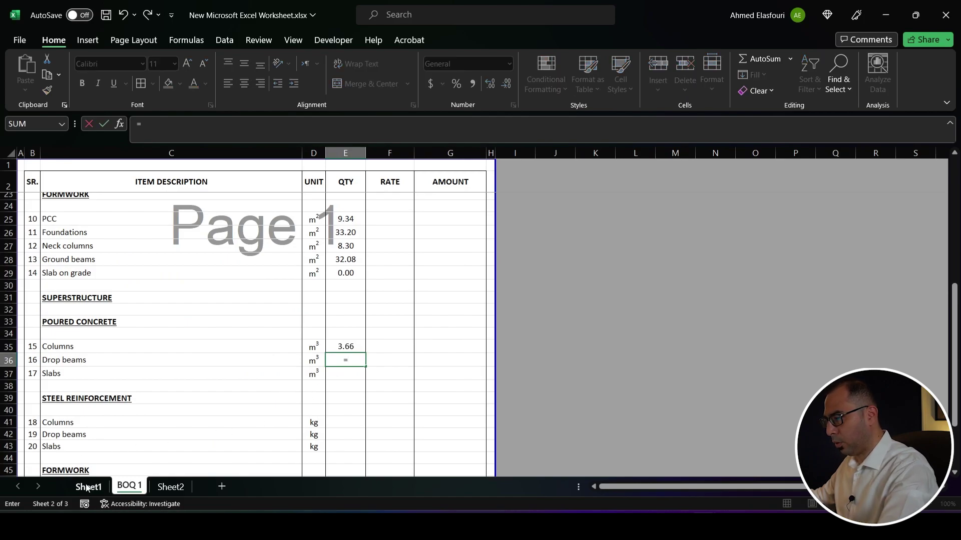
pyautogui.click(88, 486)
pyautogui.click(267, 414)
pyautogui.press('Return')
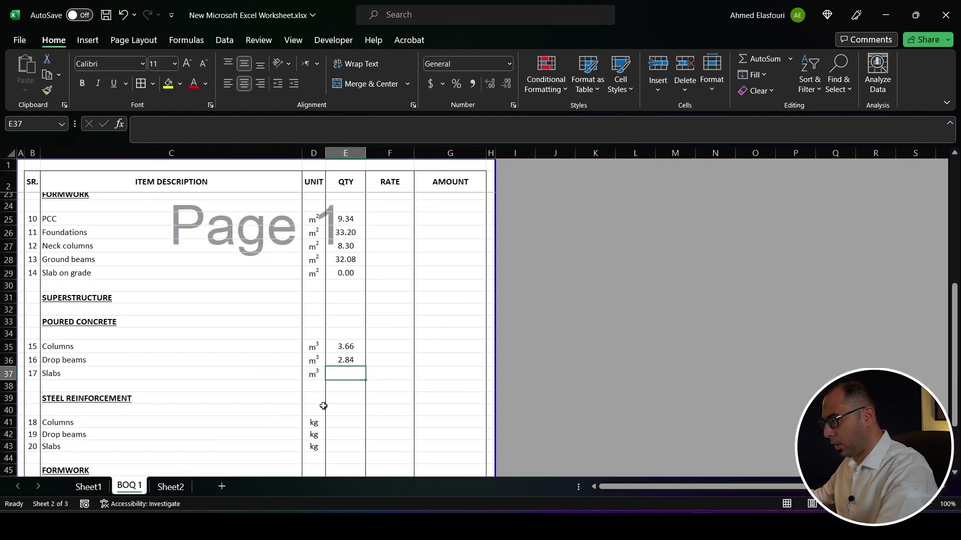
pyautogui.write('=')
pyautogui.click(88, 486)
pyautogui.click(269, 442)
pyautogui.press('Return')
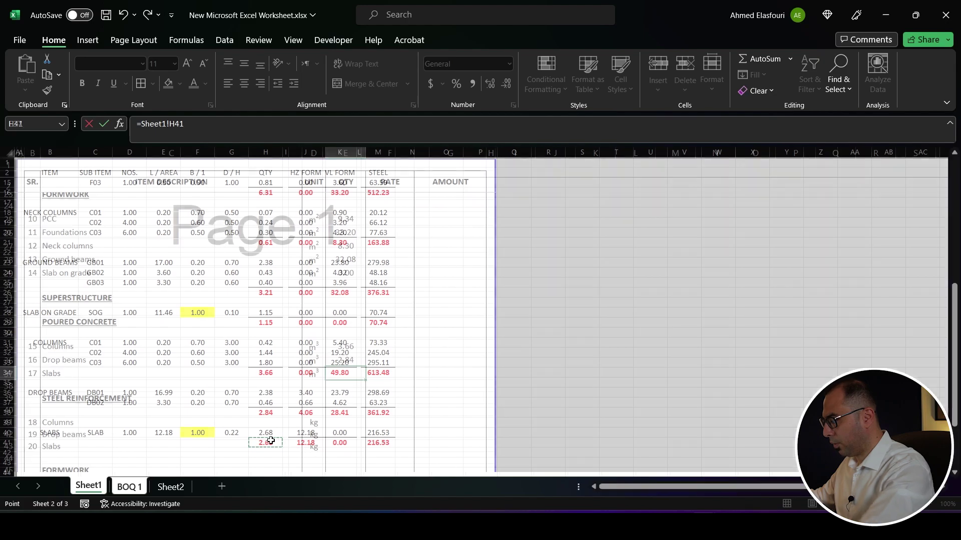
# Step: Link the superstructure steel quantities for Columns in E41 and Drop beams in E42 to the Sheet1 STEEL totals M34 and M38
pyautogui.click(347, 425)
pyautogui.write('=')
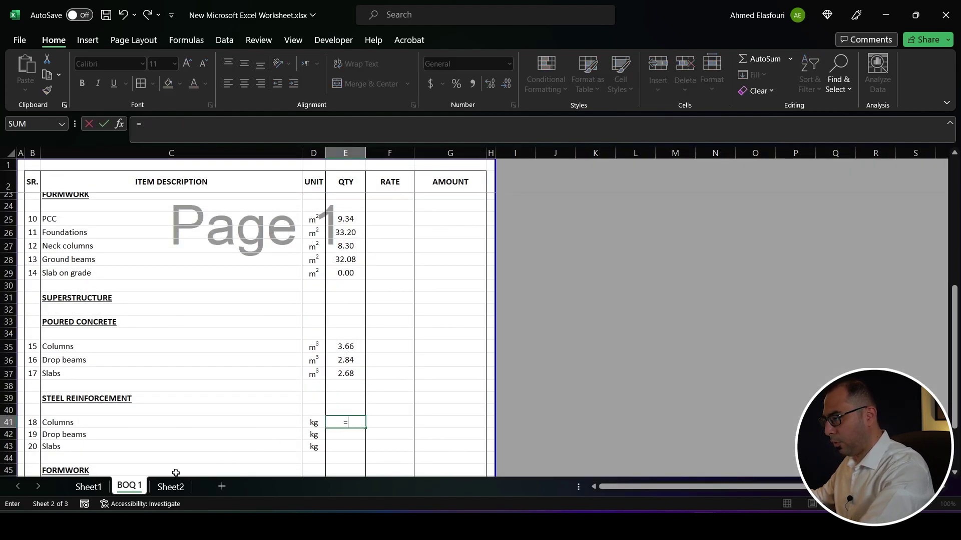
pyautogui.click(88, 486)
pyautogui.click(373, 373)
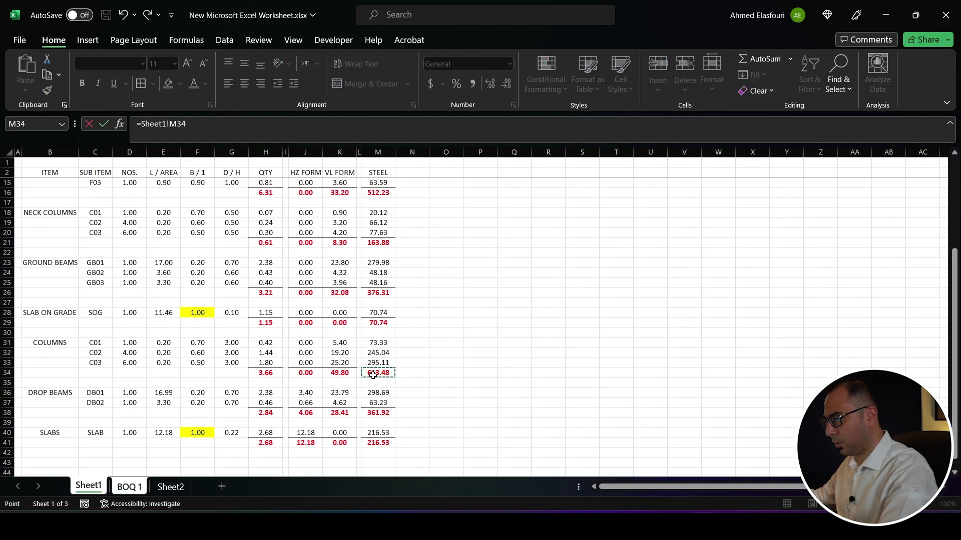
pyautogui.press('Return')
pyautogui.write('=')
pyautogui.click(89, 487)
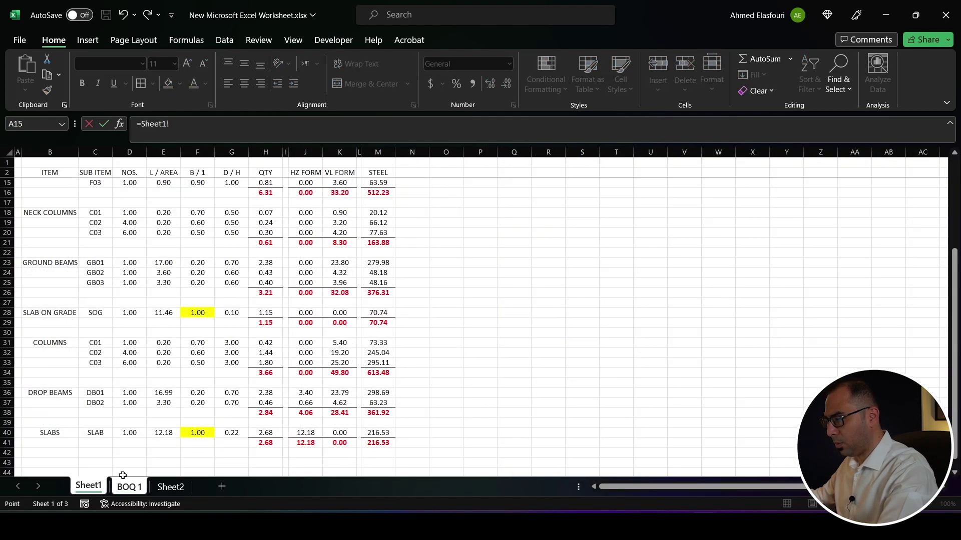
pyautogui.click(366, 412)
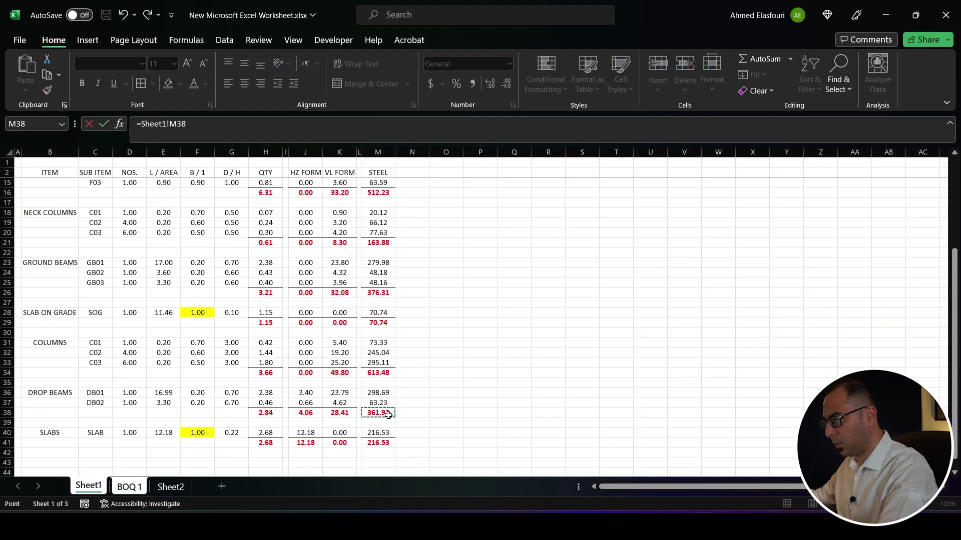
pyautogui.press('Return')
# Step: Link the Slabs steel reinforcement quantity in E43 to the Sheet1 STEEL total M41
pyautogui.write('=')
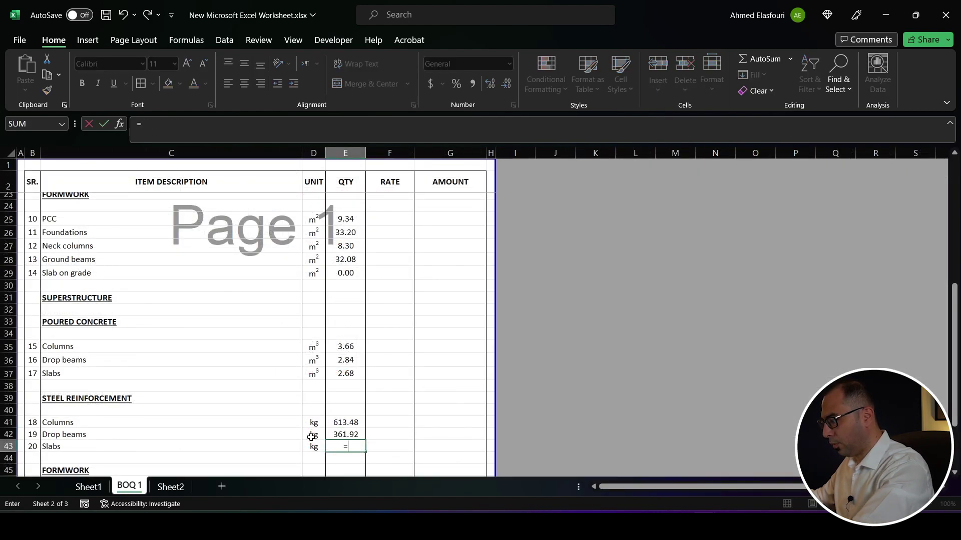
pyautogui.click(88, 487)
pyautogui.scroll(-2, 116, 388)
pyautogui.click(379, 383)
pyautogui.press('Return')
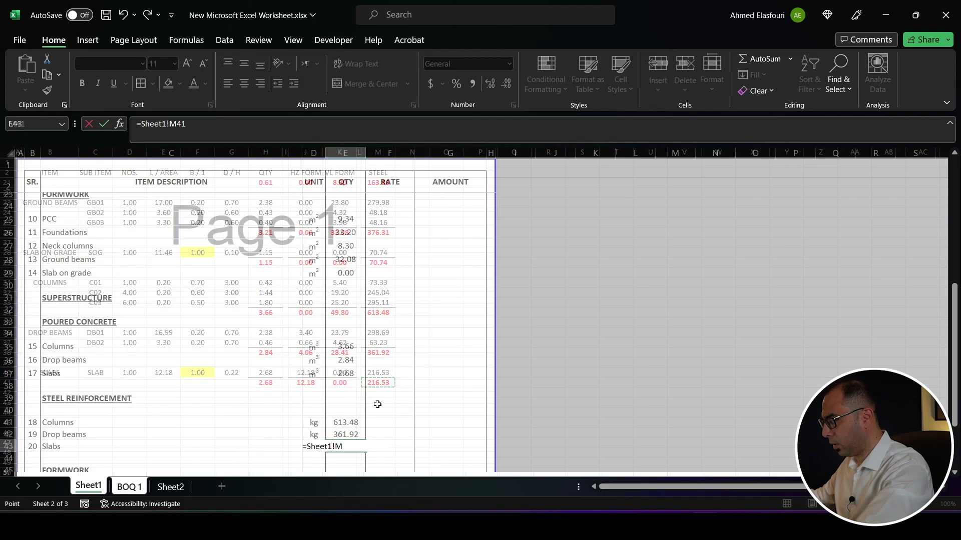
# Step: Enter the superstructure Columns formwork quantity in E47 as the sum of Sheet1 totals J34 and K34
pyautogui.scroll(-6, 375, 401)
pyautogui.press('Down')
pyautogui.press('Down')
pyautogui.press('Down')
pyautogui.write('=')
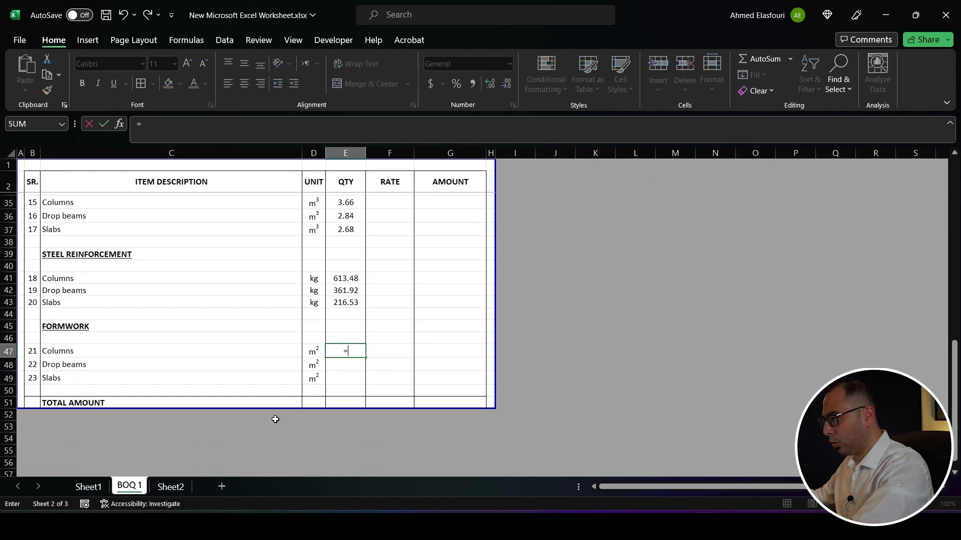
pyautogui.click(88, 487)
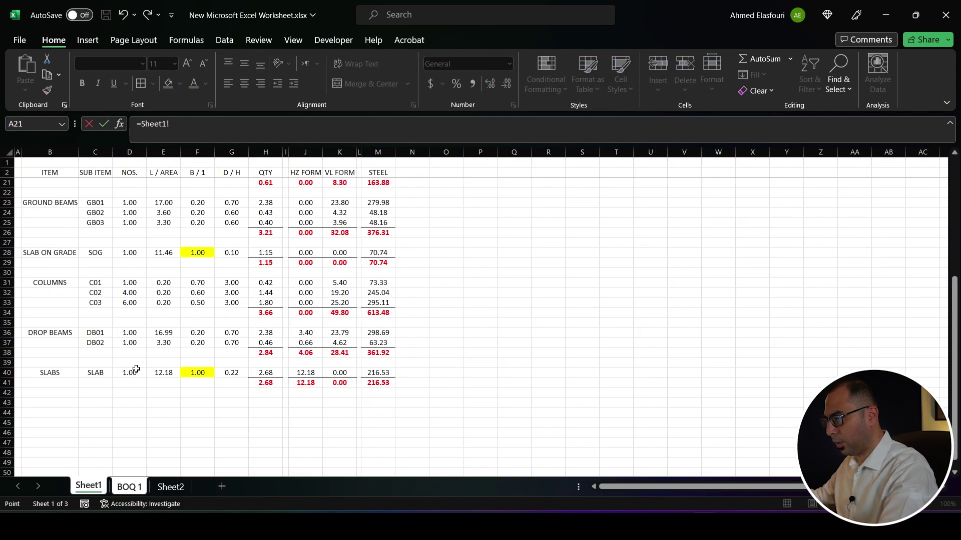
pyautogui.click(314, 313)
pyautogui.write('+')
pyautogui.click(340, 313)
pyautogui.press('Return')
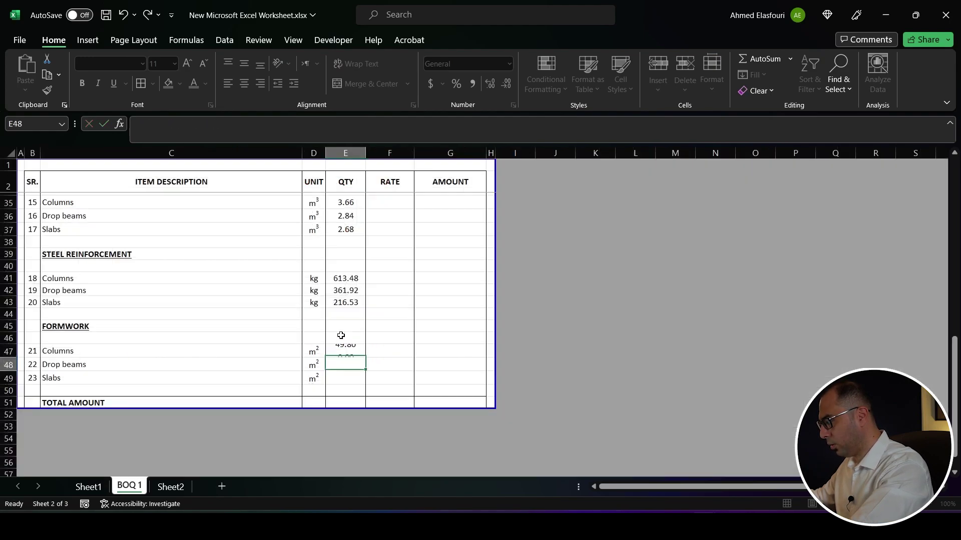
# Step: Enter the Drop beams formwork quantity in E48 as the sum of Sheet1 totals J38 and K38
pyautogui.write('=')
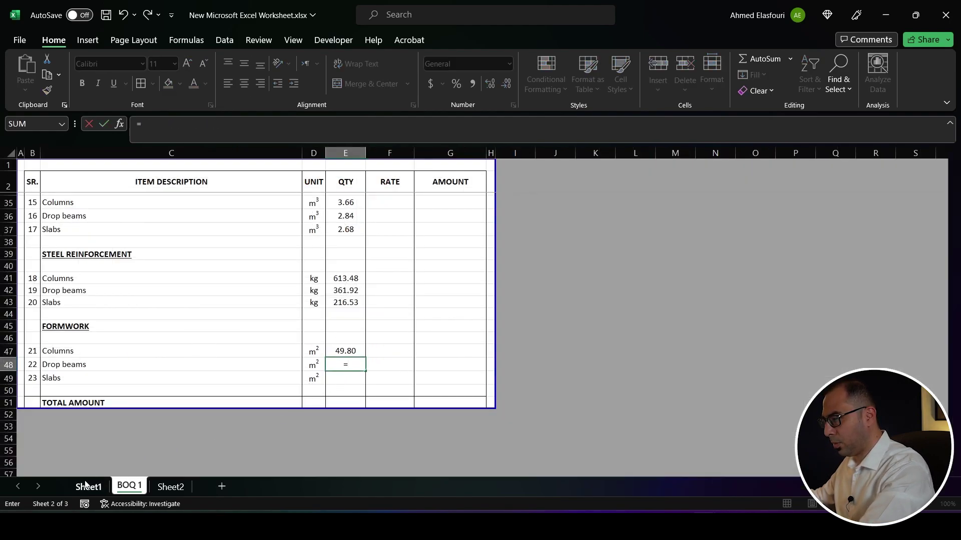
pyautogui.click(88, 487)
pyautogui.click(304, 353)
pyautogui.write('+')
pyautogui.click(339, 353)
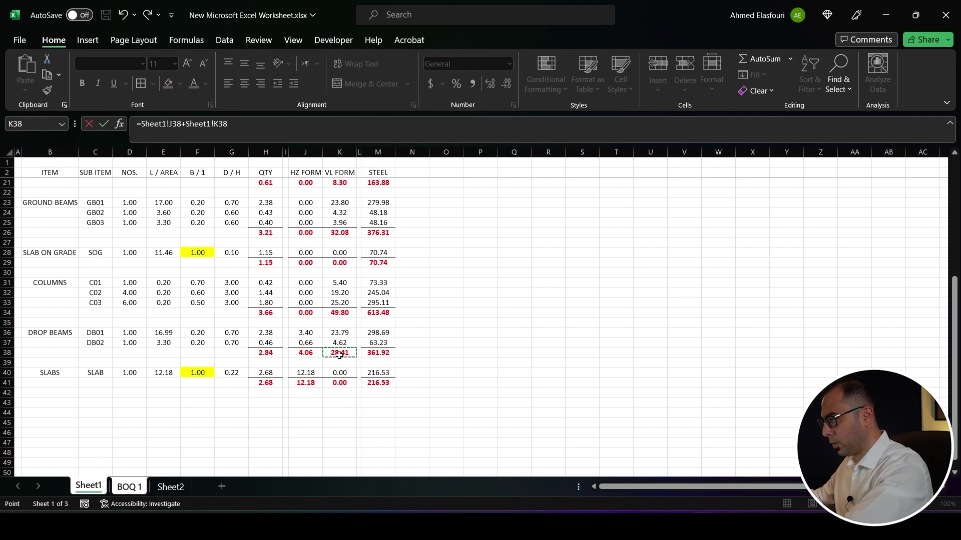
pyautogui.press('Return')
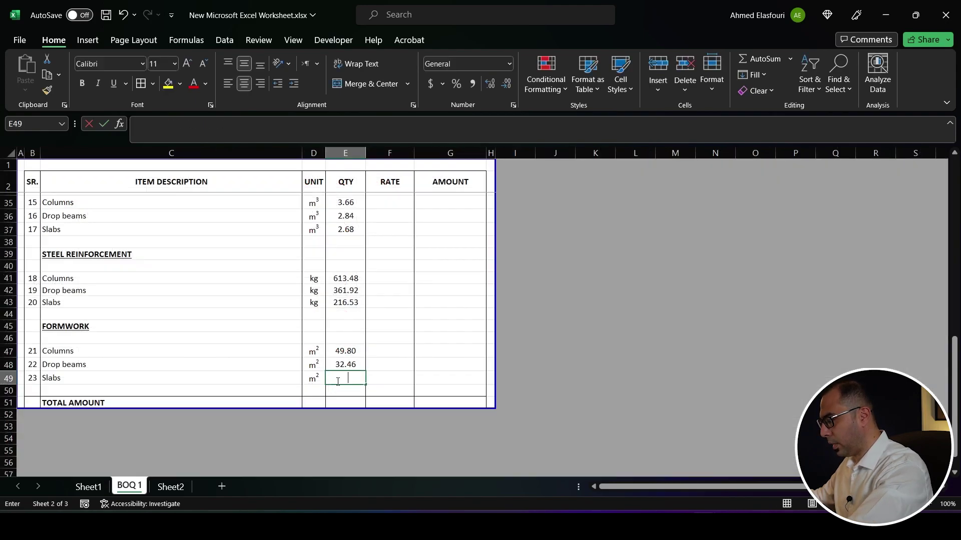
# Step: Enter the Slabs formwork quantity in E49 as the sum of Sheet1 totals J41 and K41
pyautogui.write('=')
pyautogui.click(88, 487)
pyautogui.click(306, 383)
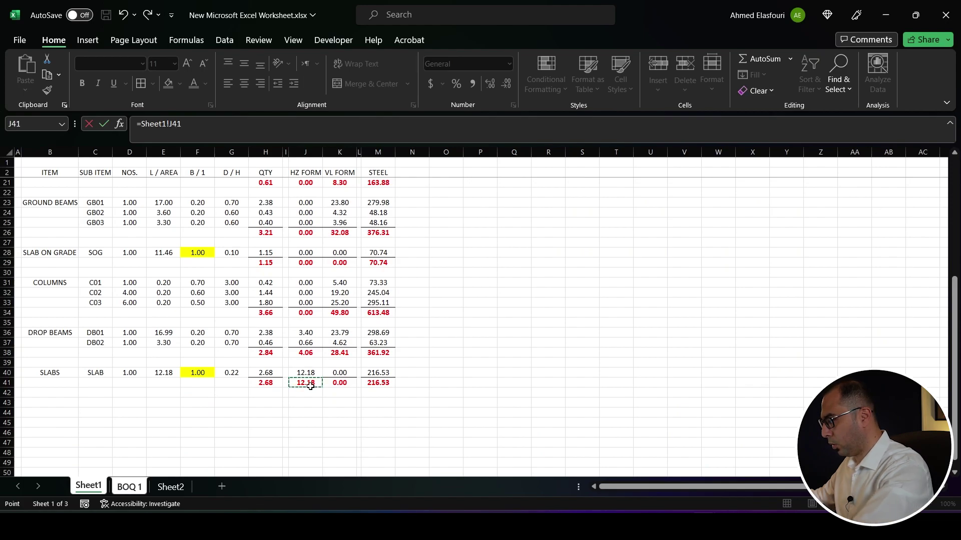
pyautogui.write('+')
pyautogui.click(340, 383)
pyautogui.press('Return')
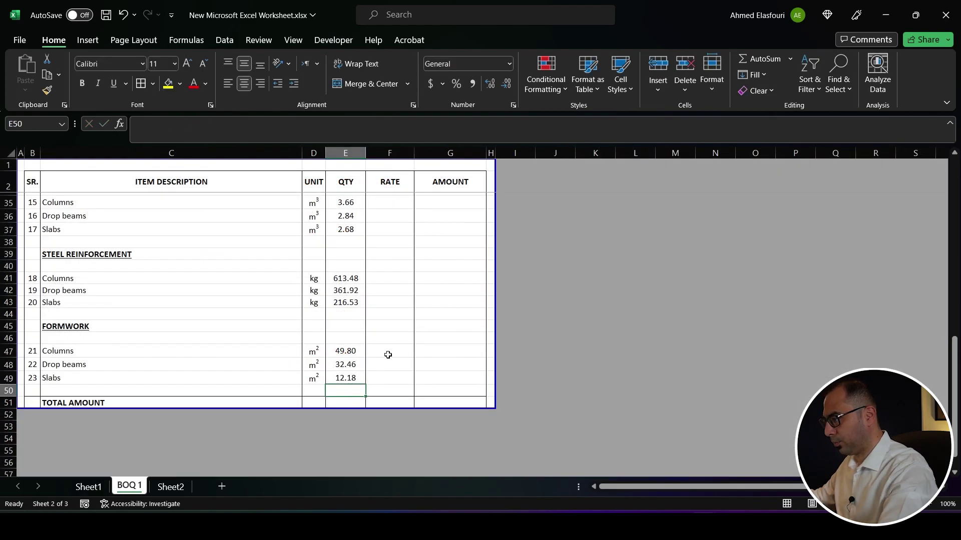
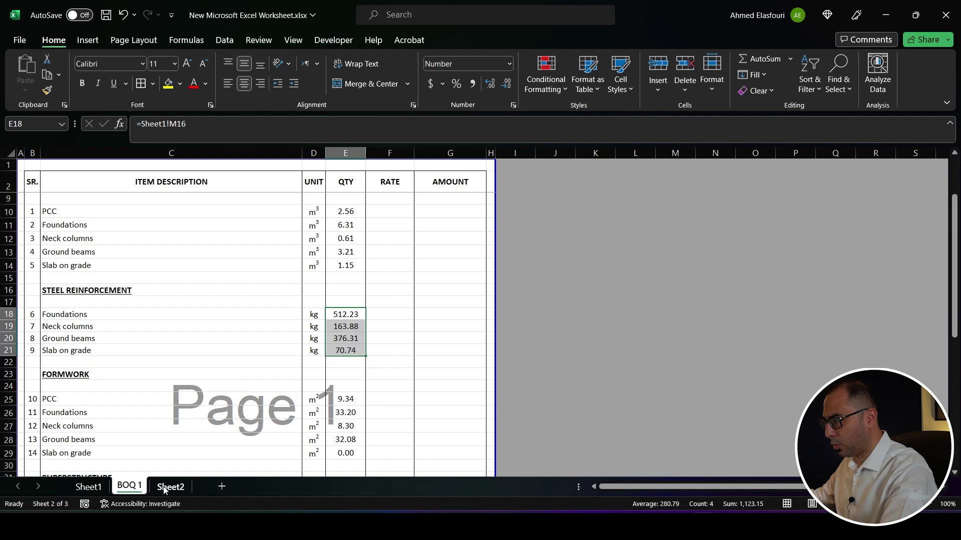
# Step: Select the substructure STEEL totals M16, M21, M26 and M29 together on Sheet1 to check their sum against the BOQ
pyautogui.click(166, 488)
pyautogui.hotkey('ctrl', 'pageup')
pyautogui.hotkey('ctrl', 'pageup')
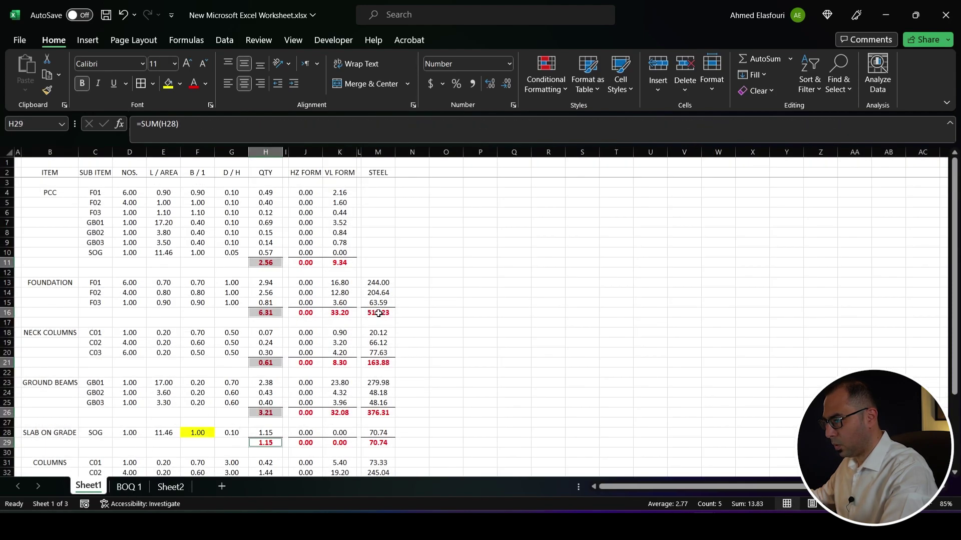
pyautogui.click(379, 314)
pyautogui.keyDown('ctrl'); pyautogui.click(382, 366); pyautogui.keyUp('ctrl')
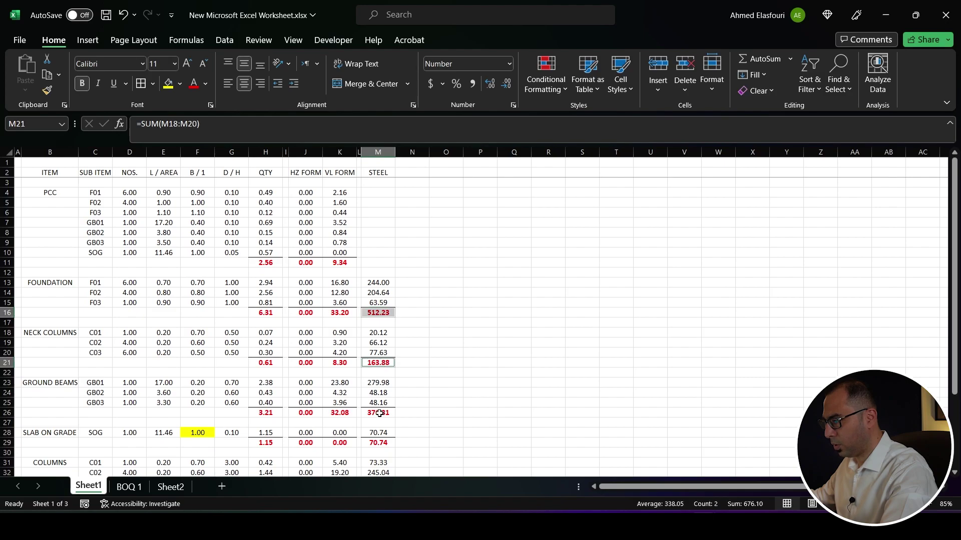
pyautogui.keyDown('ctrl'); pyautogui.click(379, 413); pyautogui.keyUp('ctrl')
pyautogui.keyDown('ctrl'); pyautogui.click(378, 443); pyautogui.keyUp('ctrl')
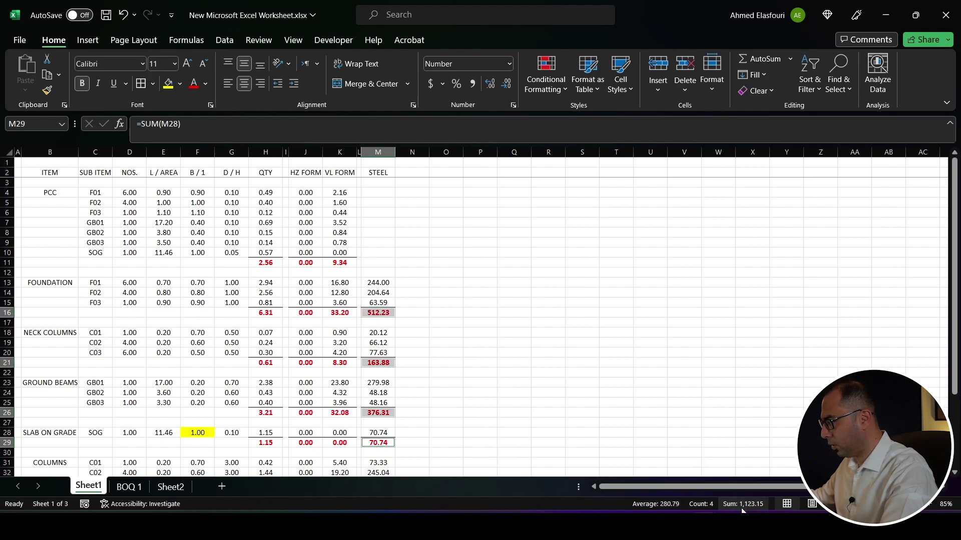
# Step: Select the substructure formwork quantities E25:E29 on BOQ 1 to check their sum
pyautogui.click(130, 486)
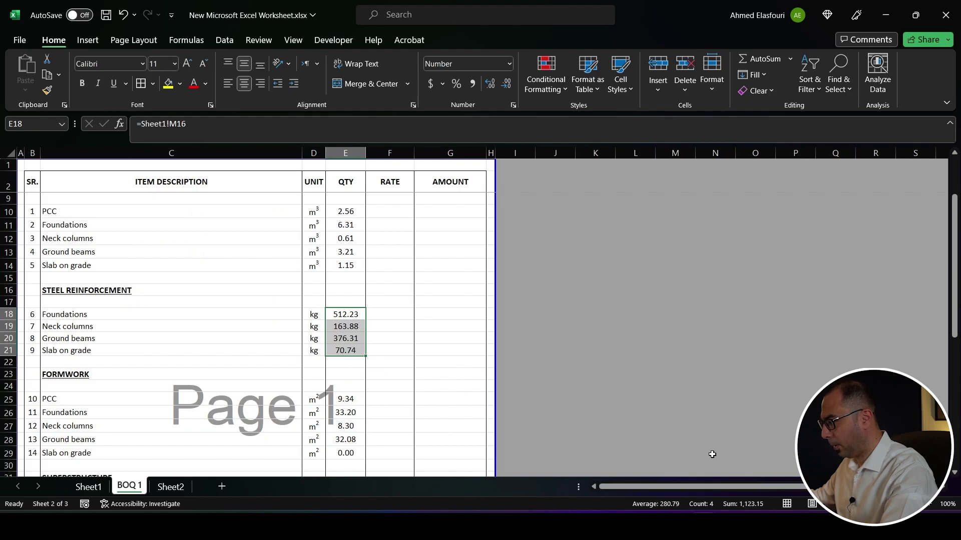
pyautogui.scroll(-2, 347, 342)
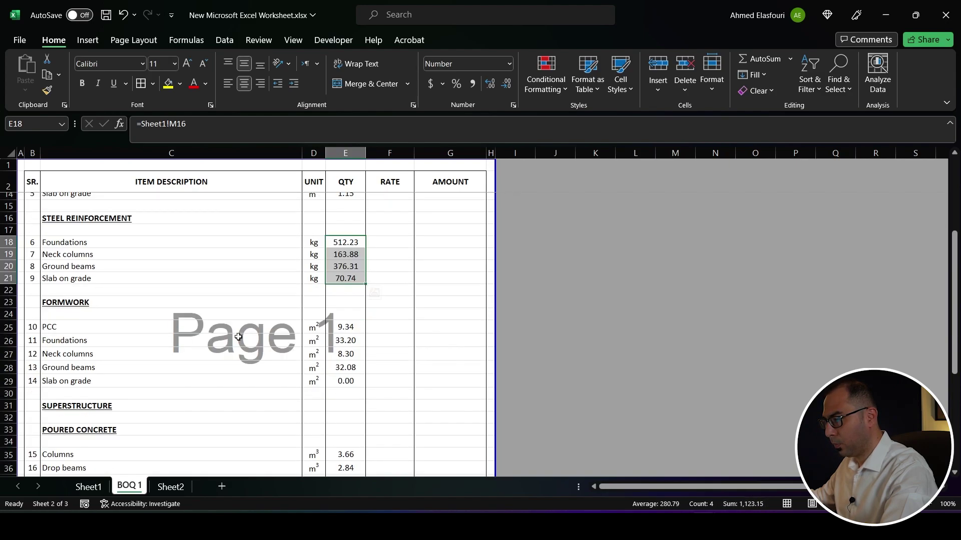
pyautogui.moveTo(338, 328); pyautogui.dragTo(345, 382)
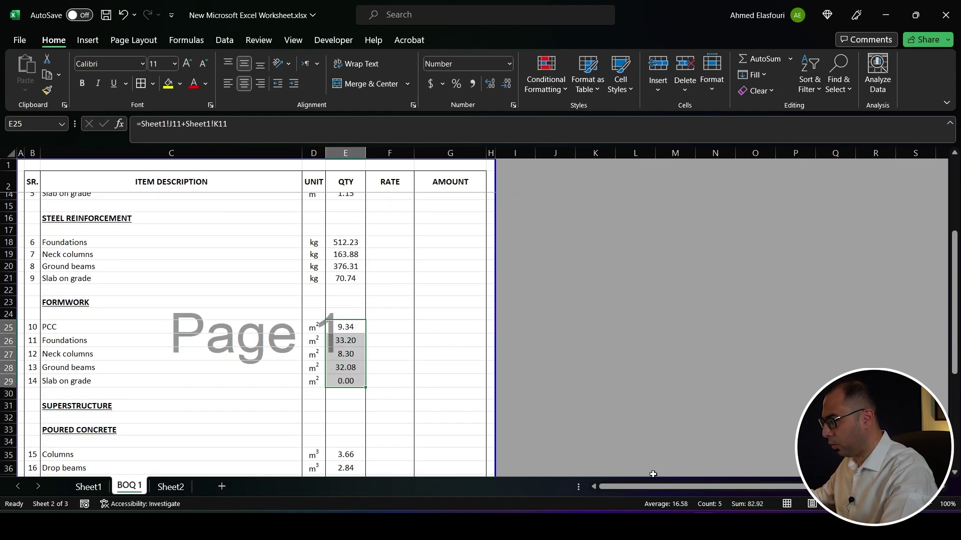
# Step: Select the substructure formwork totals in columns J and K, rows 11, 16, 21, 26 and 29 of Sheet1, to check their sum
pyautogui.click(88, 486)
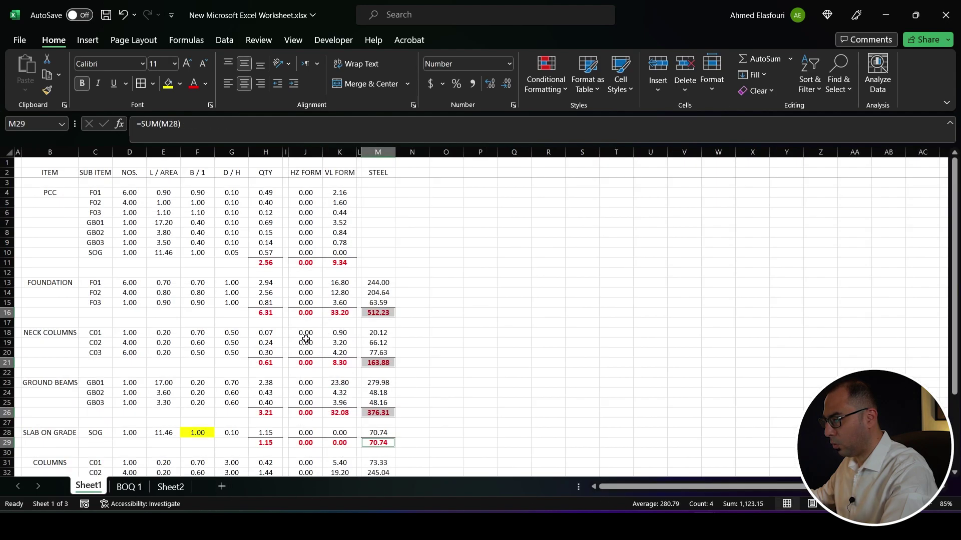
pyautogui.moveTo(305, 263); pyautogui.dragTo(340, 263)
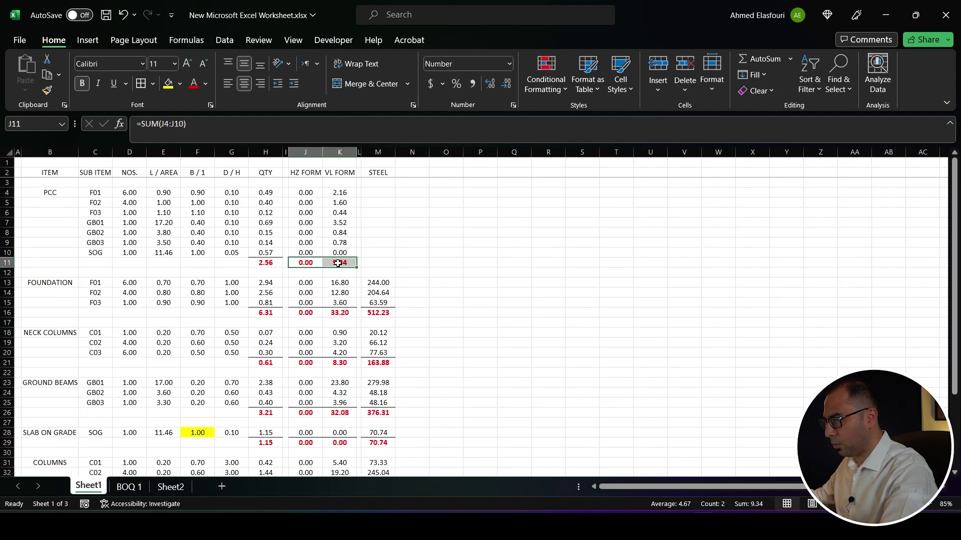
pyautogui.moveTo(306, 313); pyautogui.dragTo(339, 313)
pyautogui.keyDown('ctrl'); pyautogui.click(306, 362); pyautogui.keyUp('ctrl')
pyautogui.moveTo(318, 365); pyautogui.dragTo(340, 364)
pyautogui.moveTo(305, 413); pyautogui.dragTo(340, 412)
pyautogui.moveTo(306, 442); pyautogui.dragTo(355, 444)
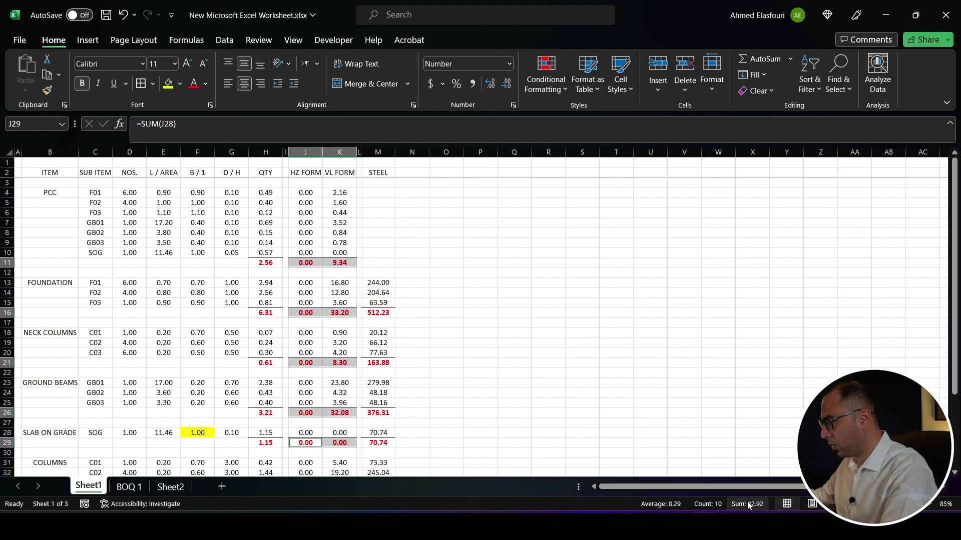
# Step: Compare the sum of superstructure concrete quantities E35:E37 on BOQ 1 with the sum of Sheet1 totals H34, H38 and H41
pyautogui.click(120, 487)
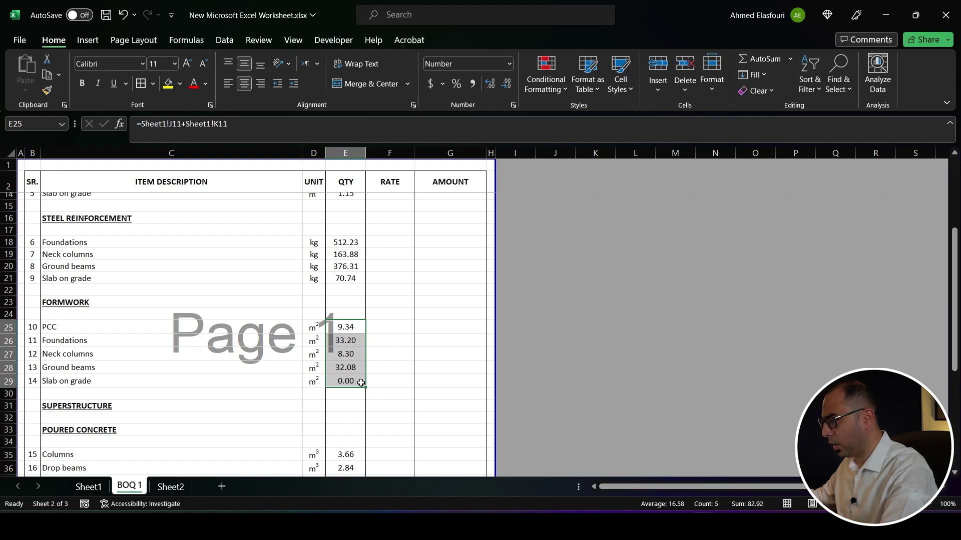
pyautogui.scroll(-3, 359, 380)
pyautogui.moveTo(348, 347); pyautogui.dragTo(348, 374)
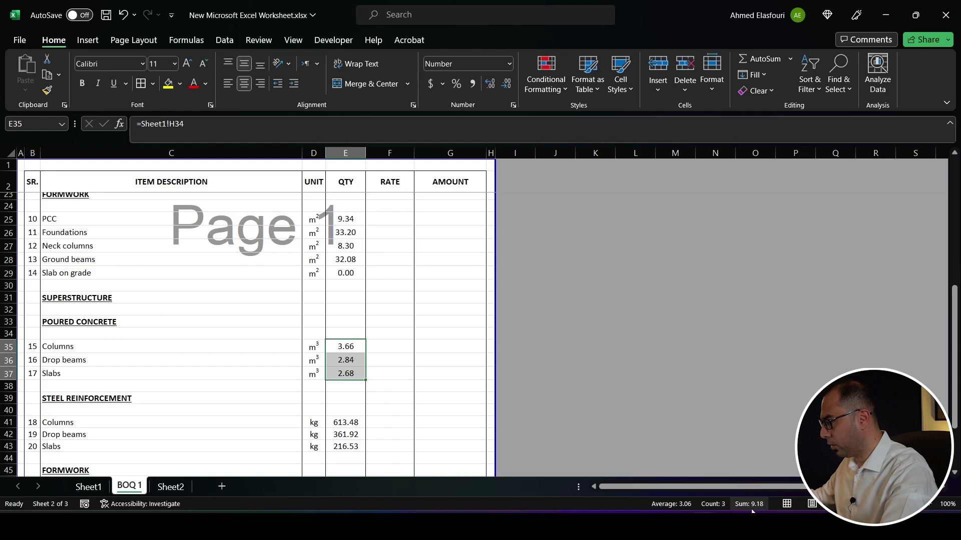
pyautogui.click(80, 488)
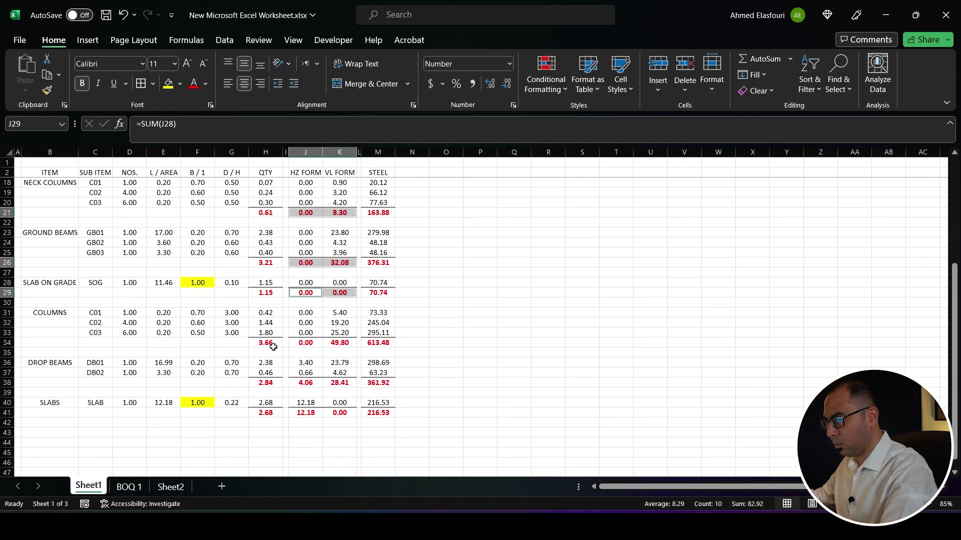
pyautogui.click(273, 347)
pyautogui.keyDown('ctrl'); pyautogui.click(270, 383); pyautogui.keyUp('ctrl')
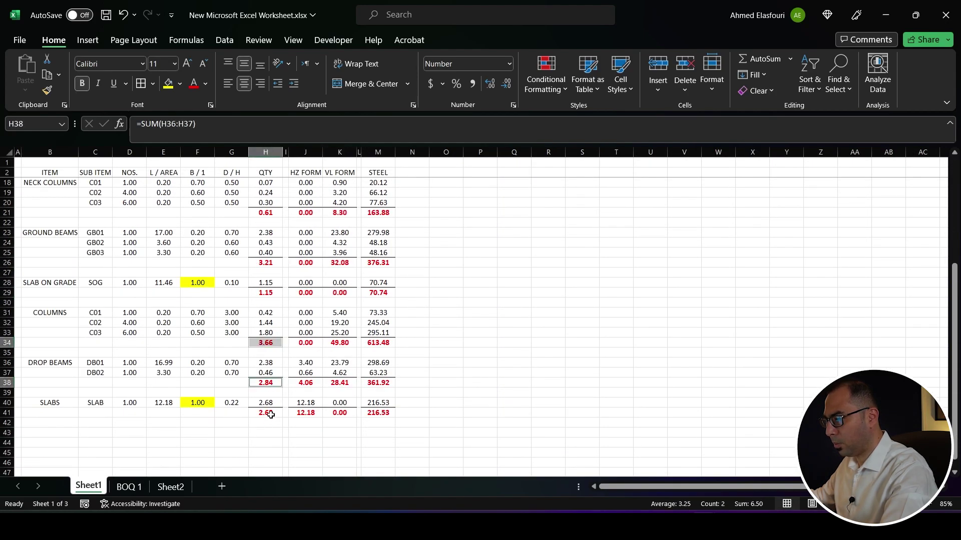
pyautogui.keyDown('ctrl'); pyautogui.click(270, 415); pyautogui.keyUp('ctrl')
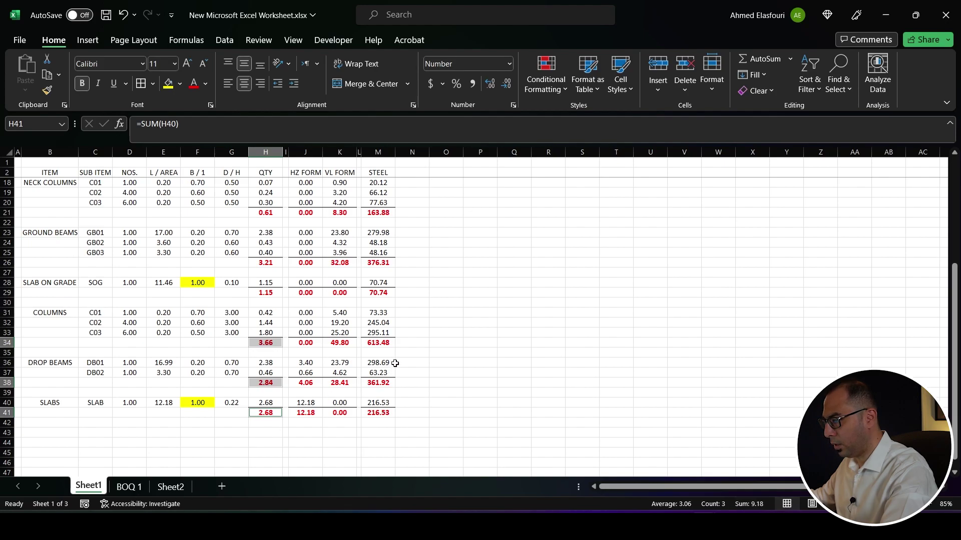
# Step: Compare the sum of Sheet1 superstructure steel totals M34, M38 and M41 with the sum of E41:E43 on BOQ 1
pyautogui.click(377, 341)
pyautogui.keyDown('ctrl'); pyautogui.click(378, 381); pyautogui.keyUp('ctrl')
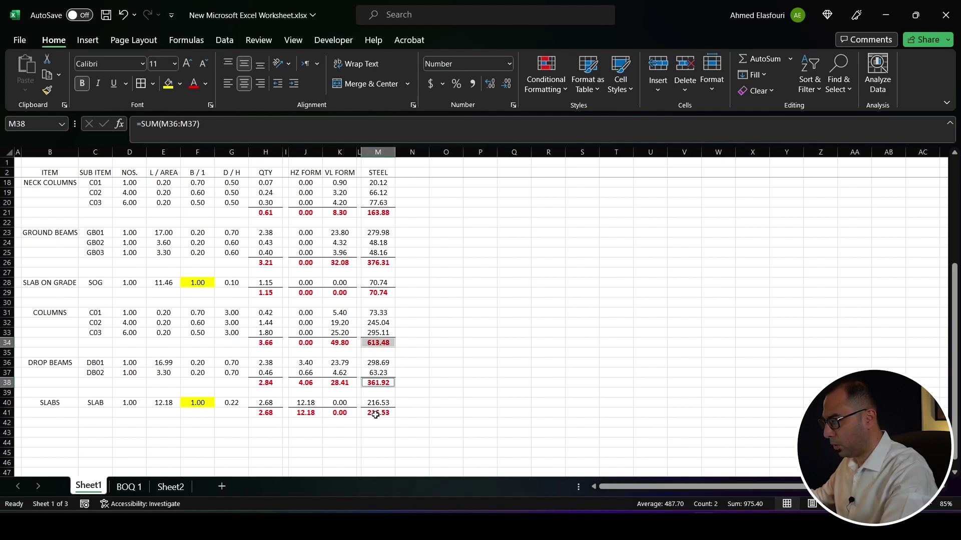
pyautogui.keyDown('ctrl'); pyautogui.click(378, 414); pyautogui.keyUp('ctrl')
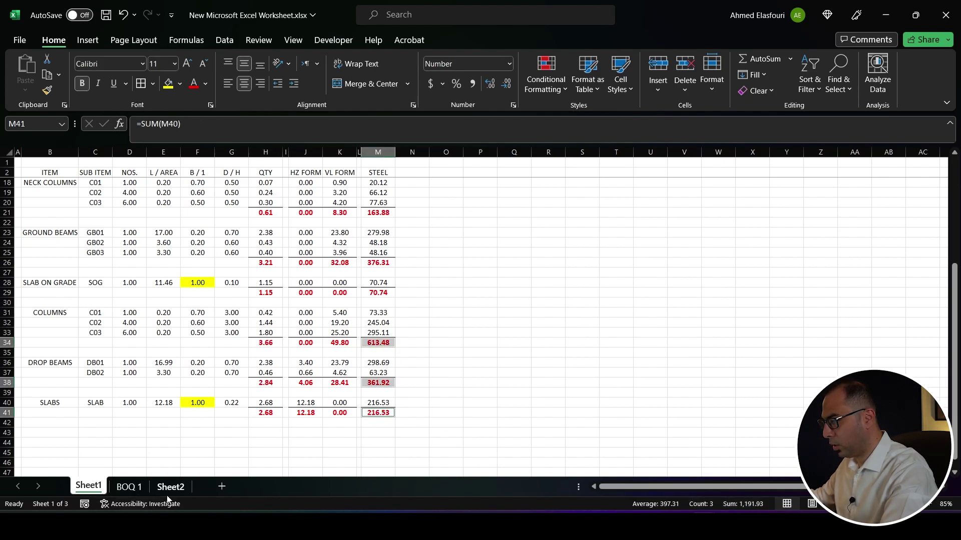
pyautogui.click(130, 486)
pyautogui.scroll(-4, 343, 277)
pyautogui.click(343, 277)
pyautogui.hotkey('ctrl', 'v')
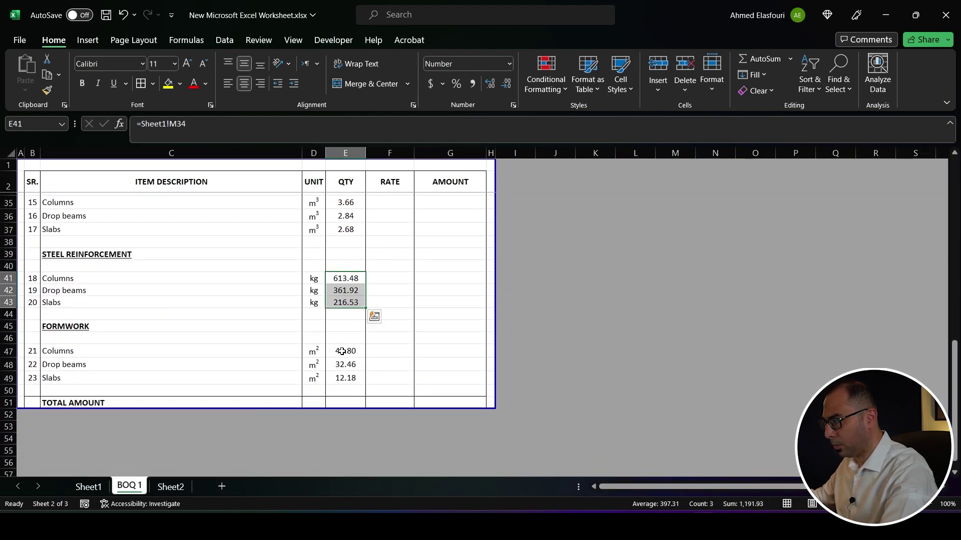
# Step: Compare the sum of Sheet1 superstructure formwork totals J34:K34, J38:K38 and J41:K41 with the sum of E47:E49 on BOQ 1
pyautogui.click(89, 486)
pyautogui.moveTo(304, 342); pyautogui.dragTo(340, 343)
pyautogui.keyDown('ctrl'); pyautogui.moveTo(311, 385); pyautogui.dragTo(340, 383); pyautogui.keyUp('ctrl')
pyautogui.keyDown('ctrl'); pyautogui.moveTo(305, 413); pyautogui.dragTo(340, 413); pyautogui.keyUp('ctrl')
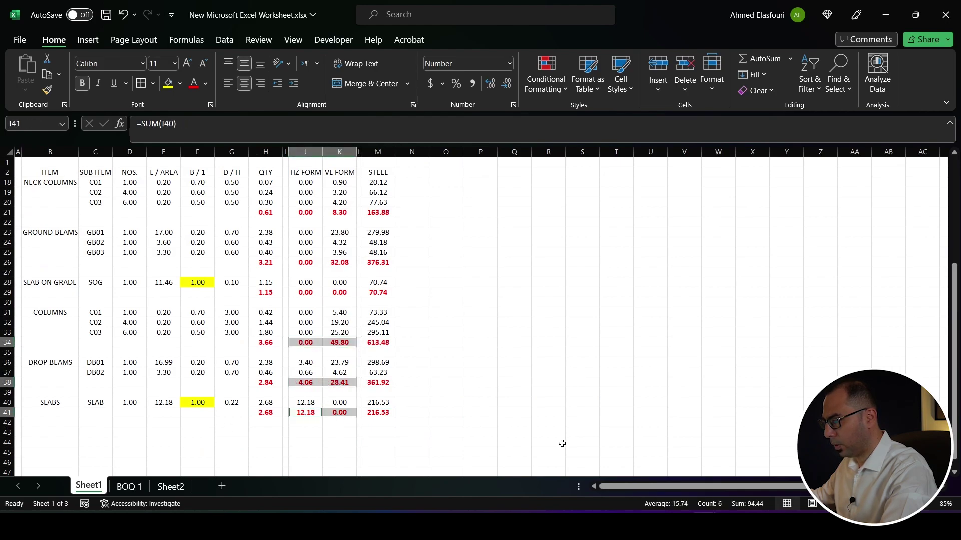
pyautogui.click(129, 487)
pyautogui.moveTo(345, 351); pyautogui.dragTo(369, 383)
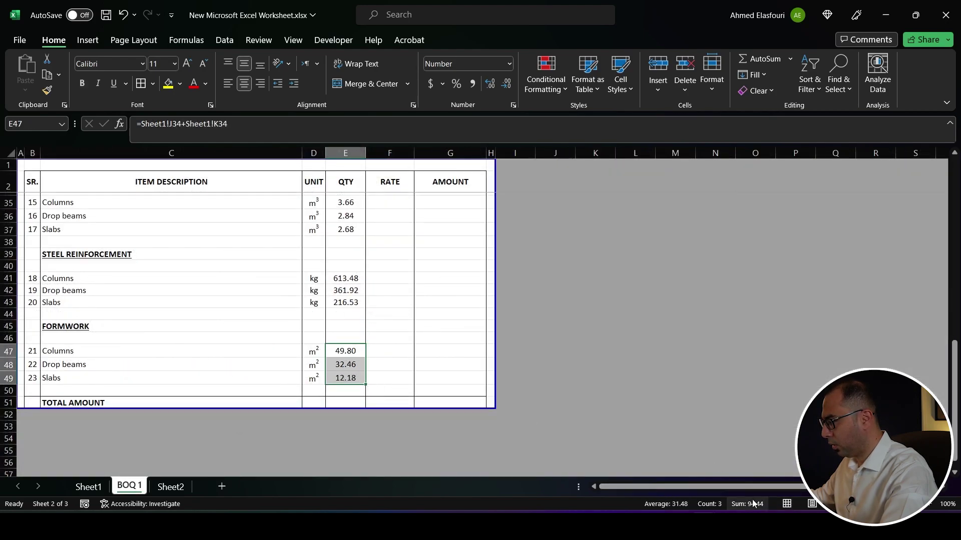
pyautogui.scroll(4, 379, 270)
pyautogui.click(379, 270)
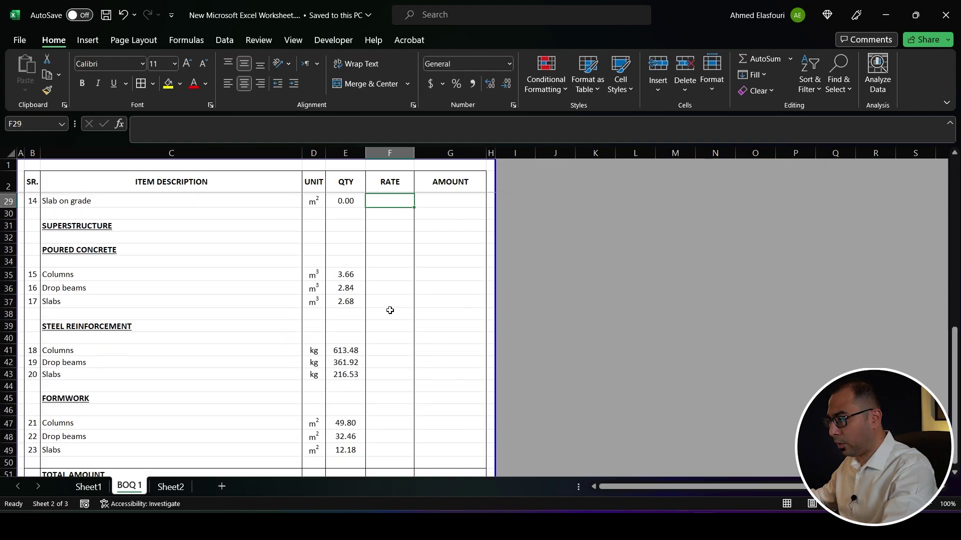
# Step: Create a copy of the BOQ 1 worksheet within the same workbook
pyautogui.scroll(5, 388, 309)
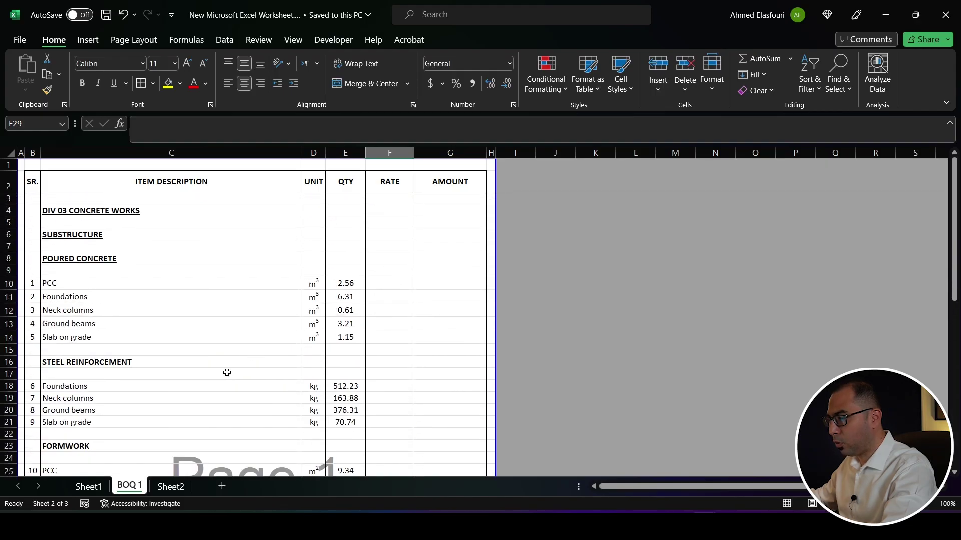
pyautogui.rightClick(126, 491)
pyautogui.click(170, 344)
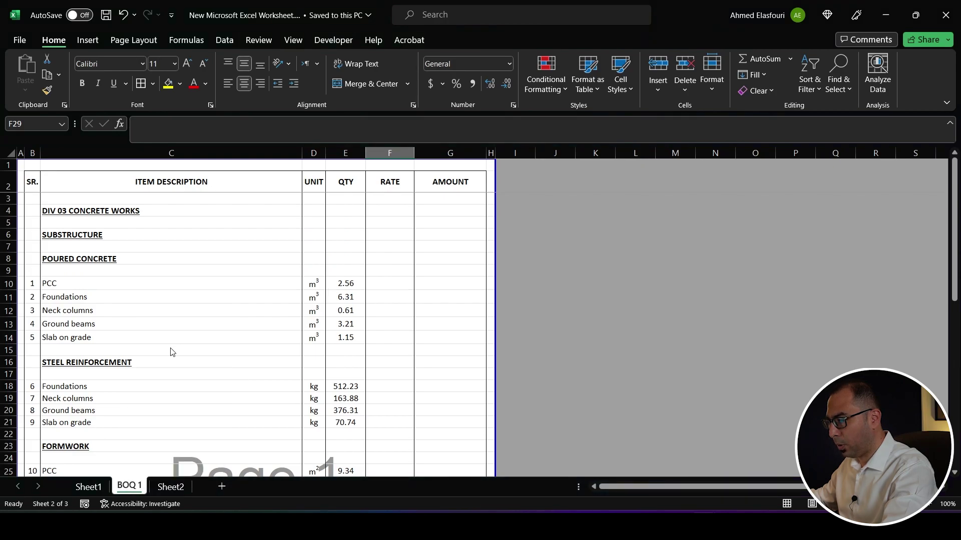
pyautogui.click(90, 352)
pyautogui.click(93, 418)
pyautogui.click(185, 445)
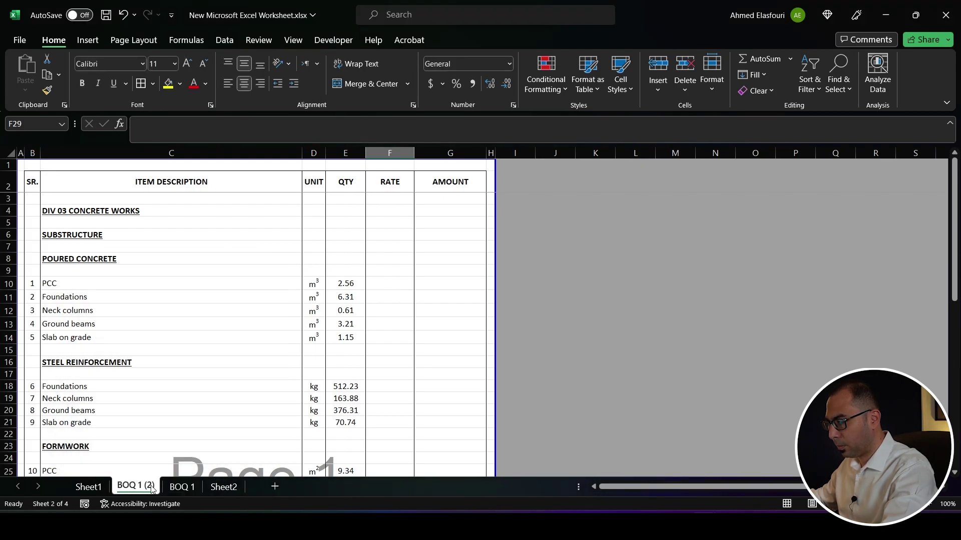
# Step: Rename the copied worksheet BOQ 2 and place it directly after BOQ 1
pyautogui.write('BOQ 2')
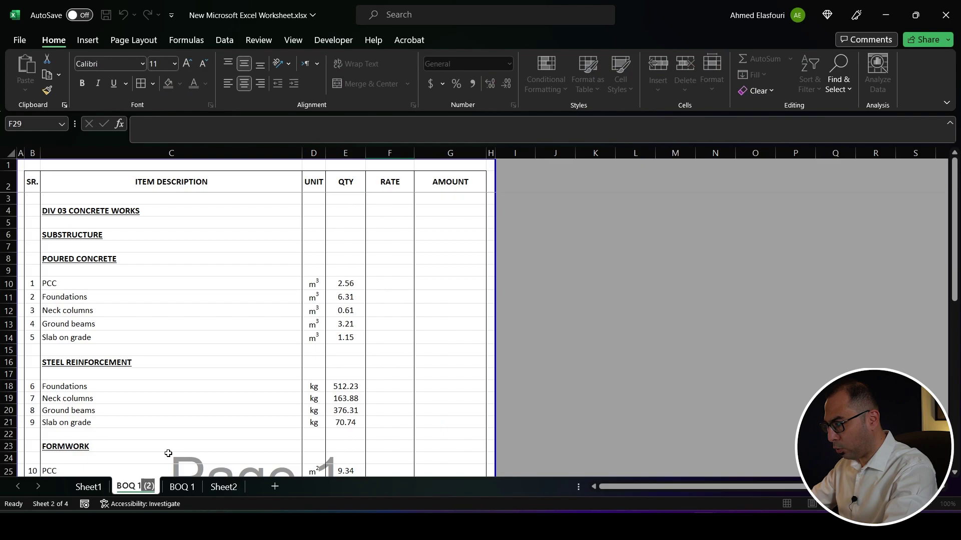
pyautogui.click(168, 453)
pyautogui.moveTo(170, 487); pyautogui.dragTo(113, 493)
pyautogui.click(170, 488)
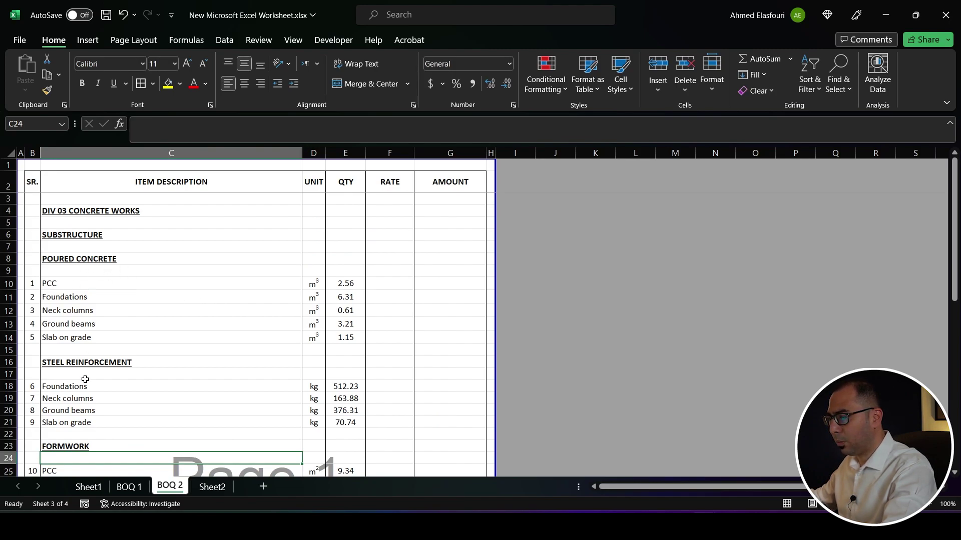
# Step: Delete the substructure steel reinforcement and formwork headings and item rows from BOQ 2
pyautogui.click(9, 362)
pyautogui.scroll(-3, 114, 371)
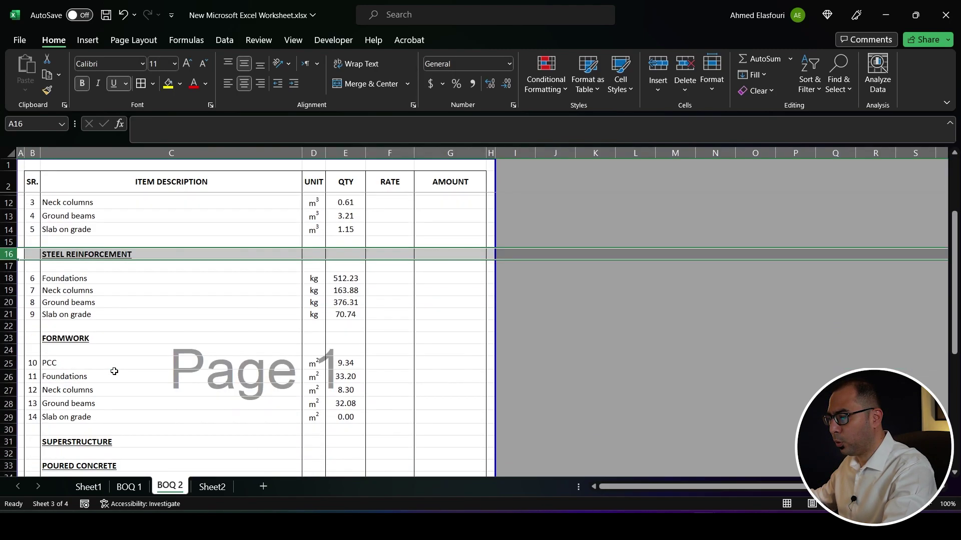
pyautogui.keyDown('shift'); pyautogui.click(9, 338); pyautogui.keyUp('shift')
pyautogui.hotkey('ctrl', '-')
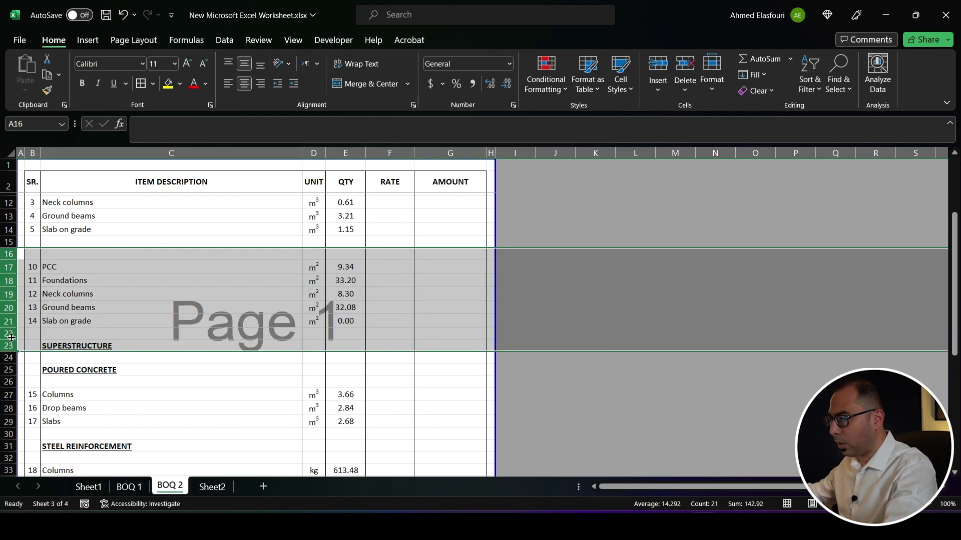
pyautogui.scroll(3, 224, 301)
pyautogui.scroll(-3, 206, 321)
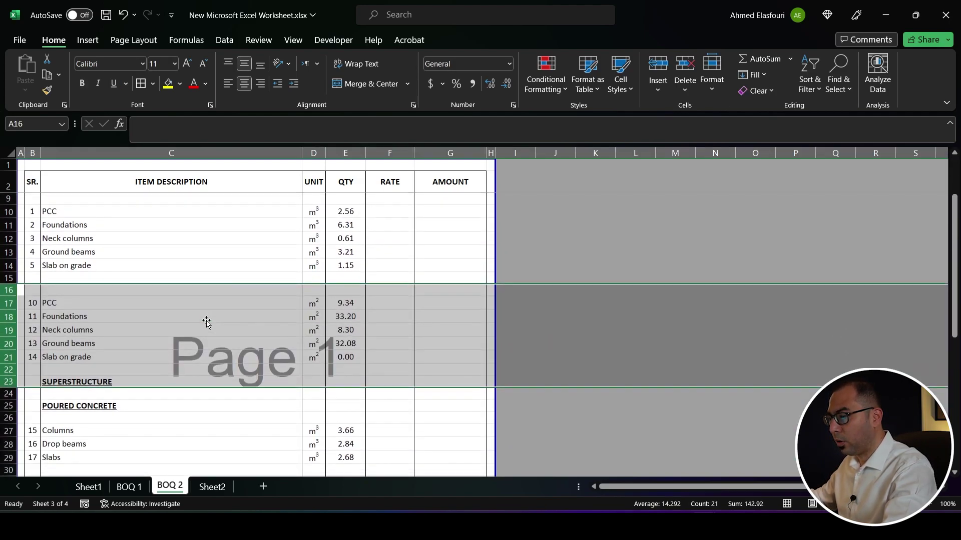
pyautogui.scroll(3, 114, 286)
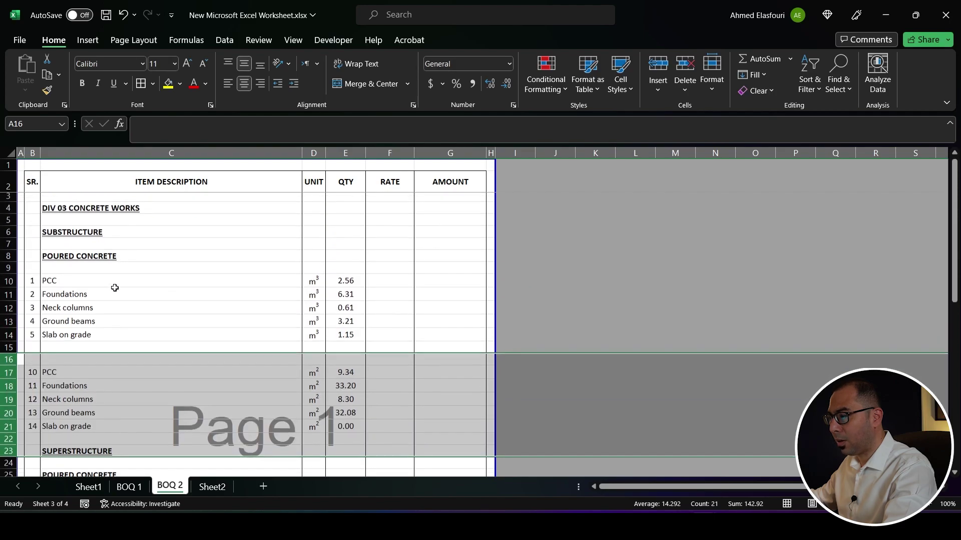
pyautogui.scroll(-2, 38, 365)
pyautogui.moveTo(6, 290)
pyautogui.mouseDown()
pyautogui.moveTo(10, 493)
pyautogui.moveTo(25, 281)
pyautogui.moveTo(5, 271)
pyautogui.mouseUp()
# Step: Delete the substructure POURED CONCRETE heading with its adjoining blank row, and the extra blank row above SUPERSTRUCTURE
pyautogui.scroll(3, 110, 271)
pyautogui.click(110, 235)
pyautogui.hotkey('ctrl', '-')
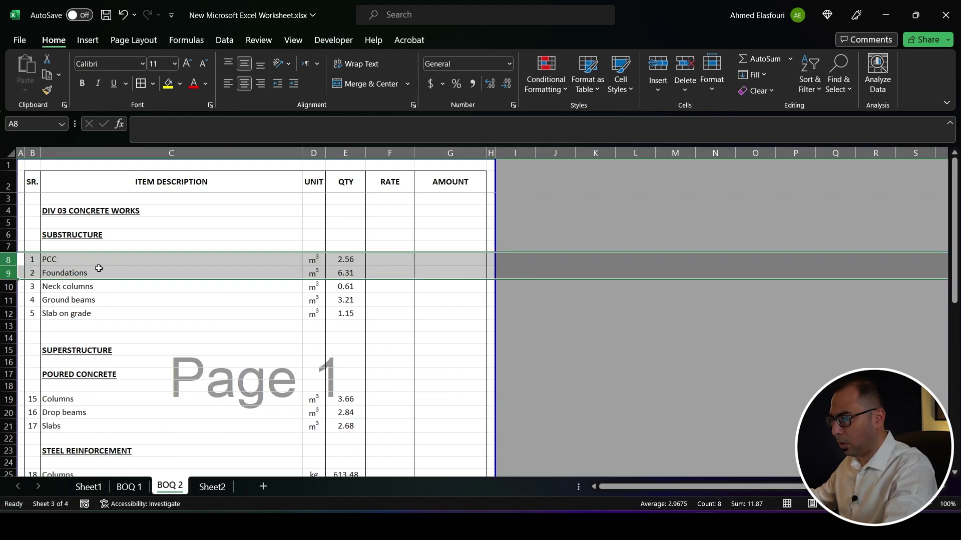
pyautogui.moveTo(103, 262); pyautogui.dragTo(101, 309)
pyautogui.scroll(-1, 35, 296)
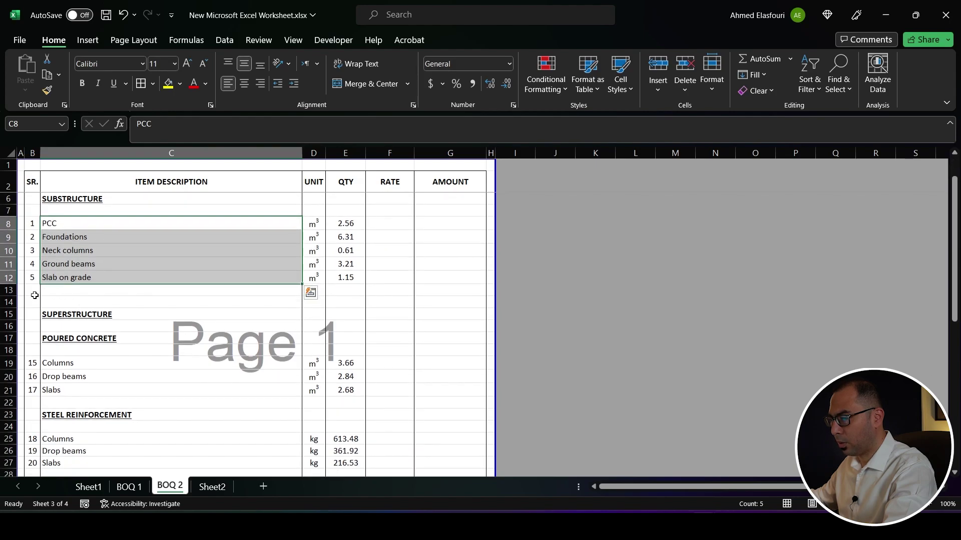
pyautogui.click(4, 294)
pyautogui.hotkey('ctrl', '-')
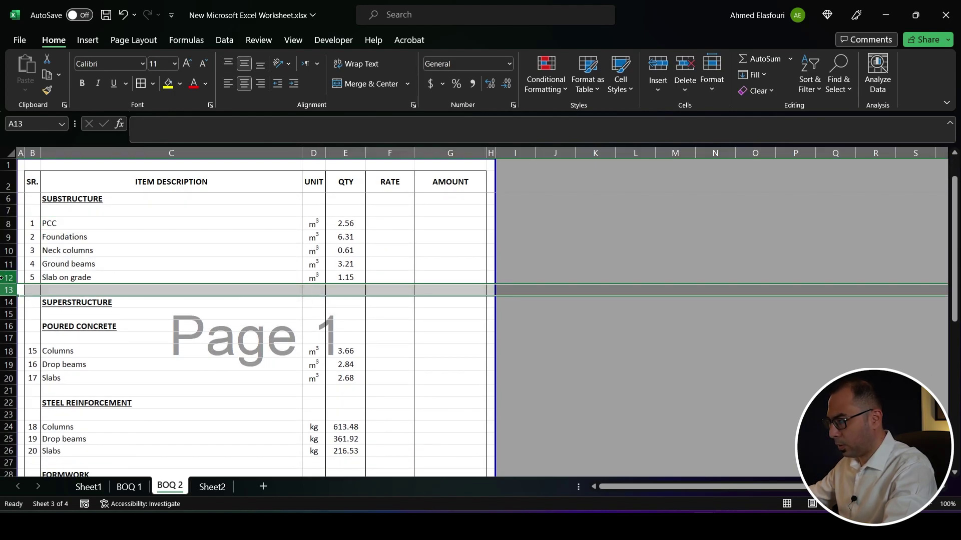
# Step: Delete the superstructure POURED CONCRETE heading with its blank row, and all superstructure steel reinforcement and formwork rows
pyautogui.moveTo(2, 315)
pyautogui.mouseDown()
pyautogui.moveTo(4, 344)
pyautogui.moveTo(5, 332)
pyautogui.mouseUp()
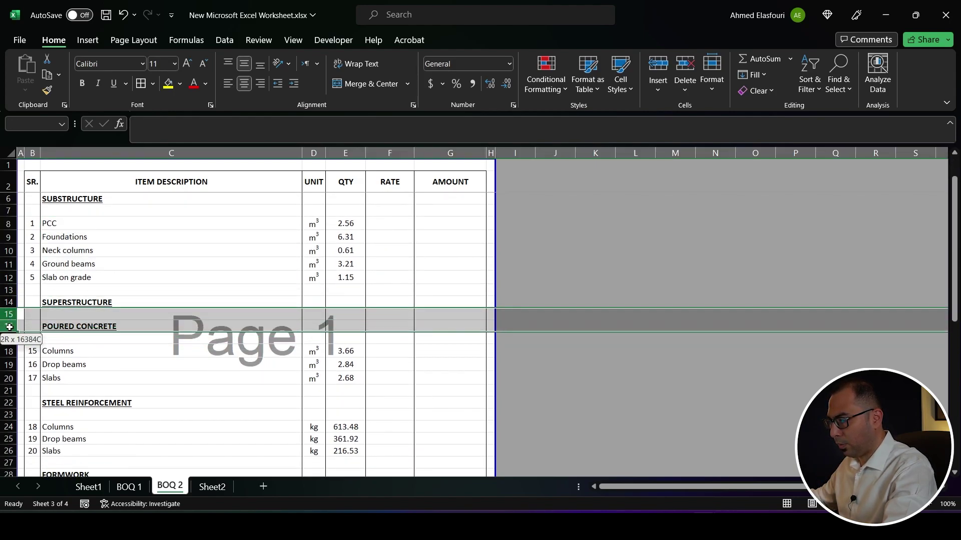
pyautogui.hotkey('ctrl', '-')
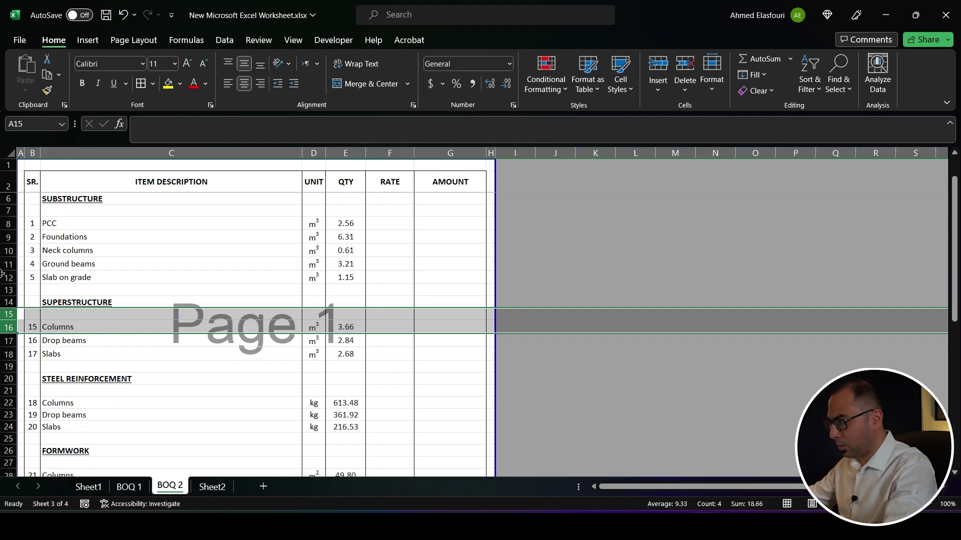
pyautogui.click(8, 378)
pyautogui.scroll(-4, 26, 364)
pyautogui.keyDown('shift'); pyautogui.click(9, 360); pyautogui.keyUp('shift')
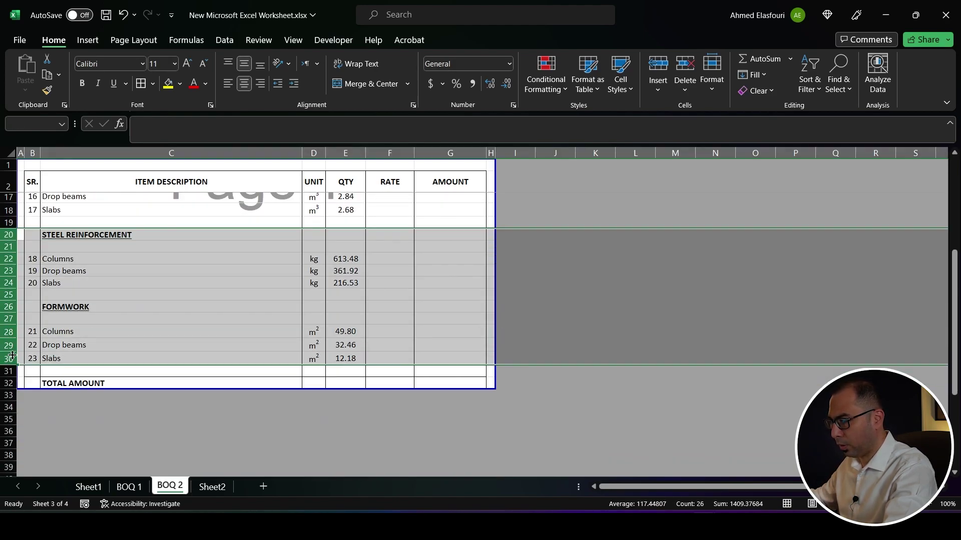
pyautogui.hotkey('ctrl', '-')
pyautogui.scroll(5, 165, 280)
pyautogui.click(207, 287)
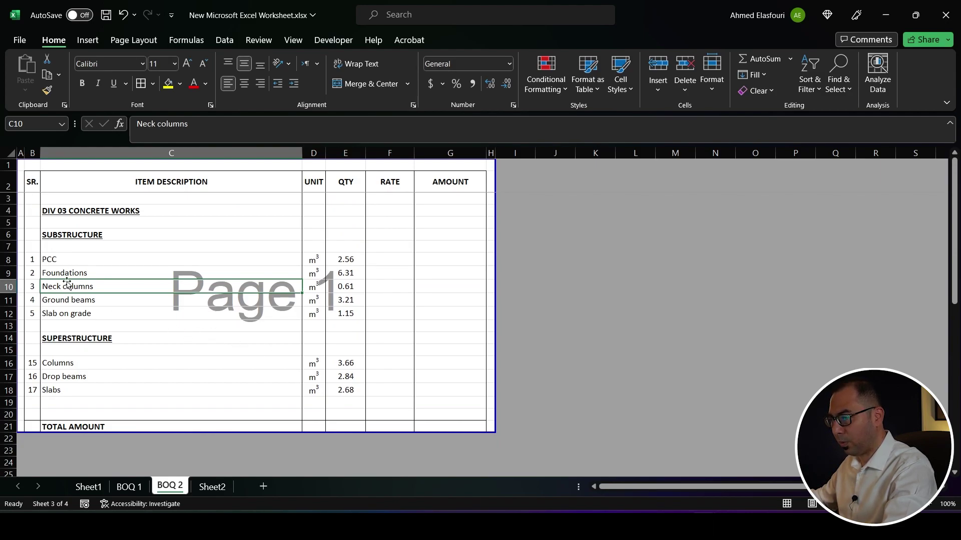
# Step: Clear the serial numbers in B8:B18 on BOQ 2 and save the workbook
pyautogui.moveTo(33, 258); pyautogui.dragTo(33, 393)
pyautogui.press('Delete')
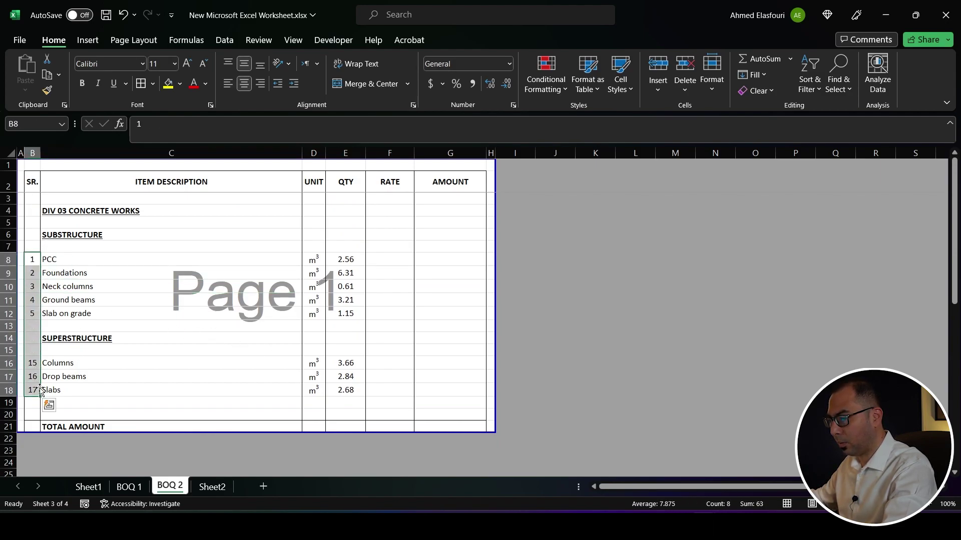
pyautogui.click(161, 315)
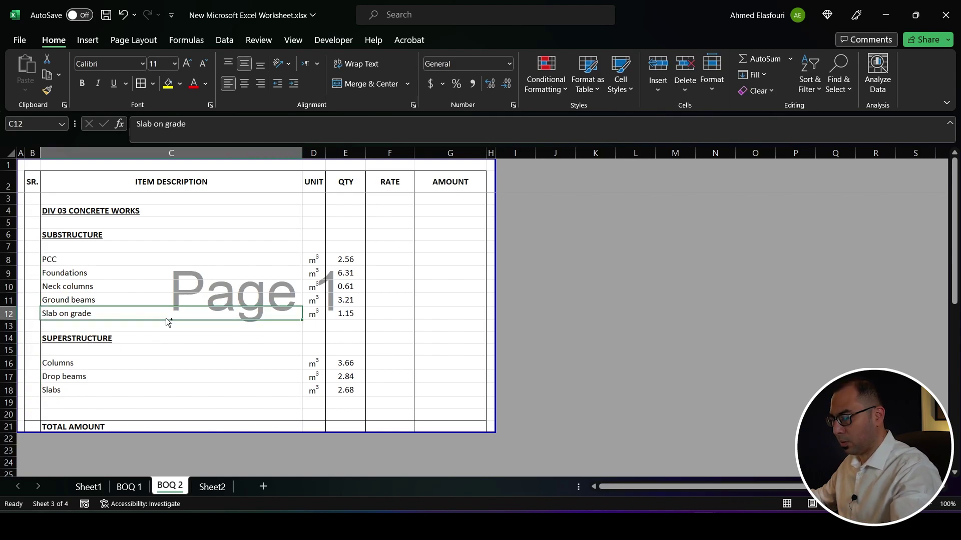
pyautogui.hotkey('ctrl', 's')
pyautogui.click(390, 259)
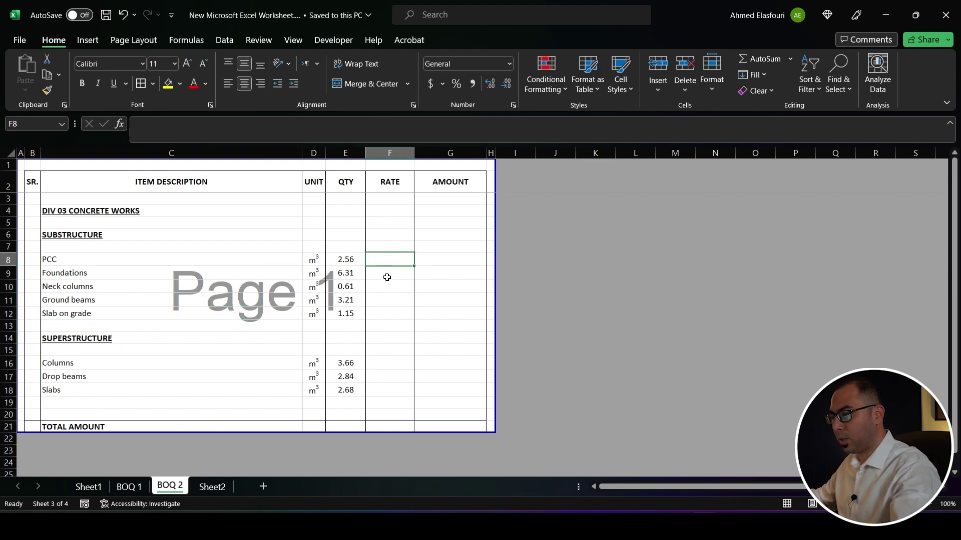